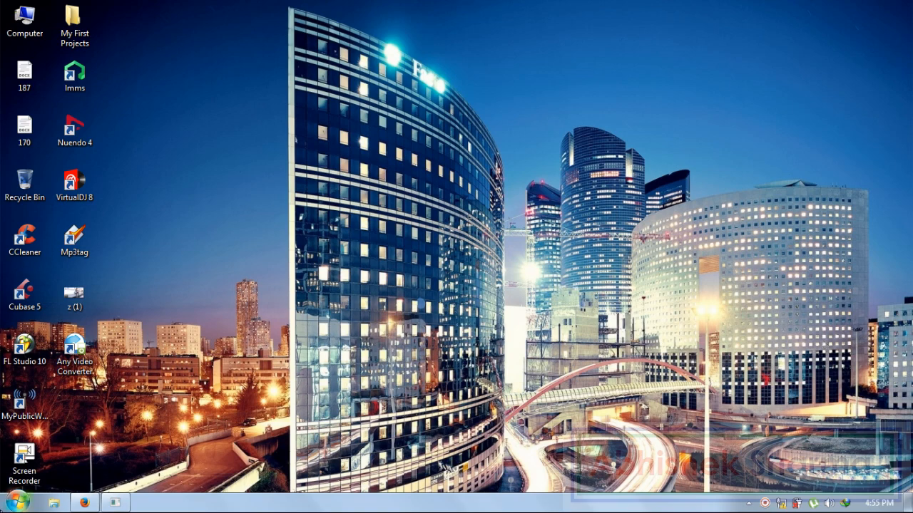
Launch Microsoft Excel with a blank workbook and select cell E6
left_click(18, 502)
left_click(107, 275)
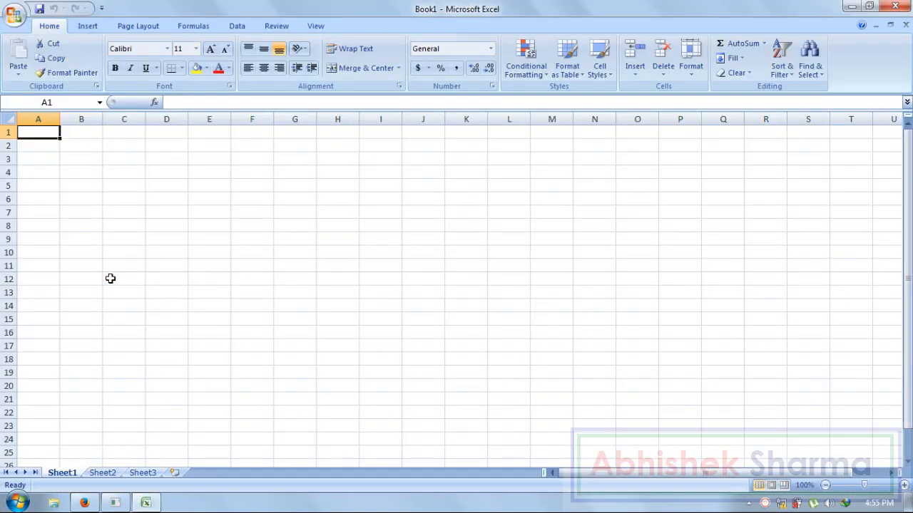
left_click(216, 201)
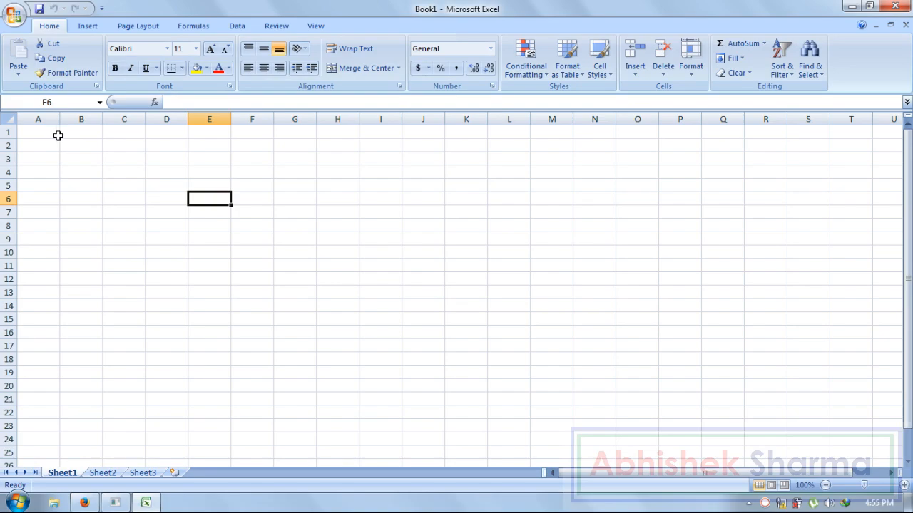
Insert a WordArt title in the black gradient style reading "ATTANDENCE SHEET WITH SALARY"
left_click(94, 31)
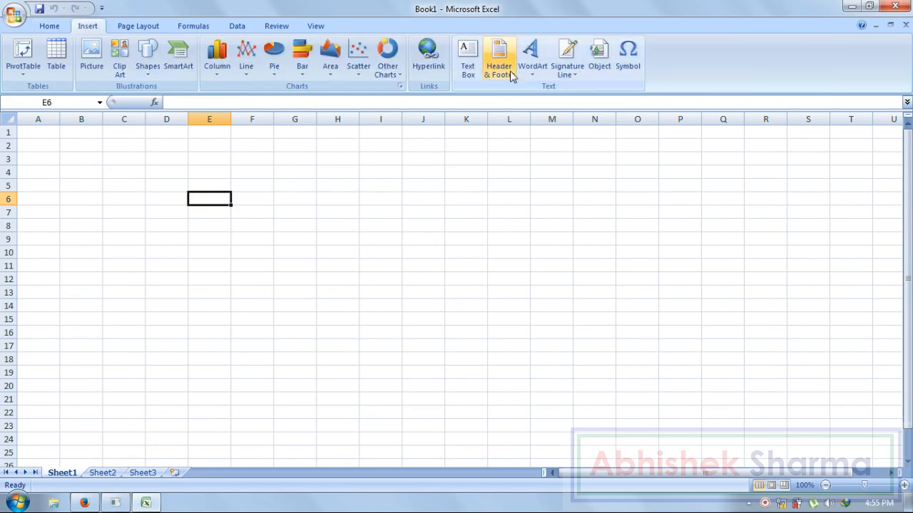
left_click(532, 68)
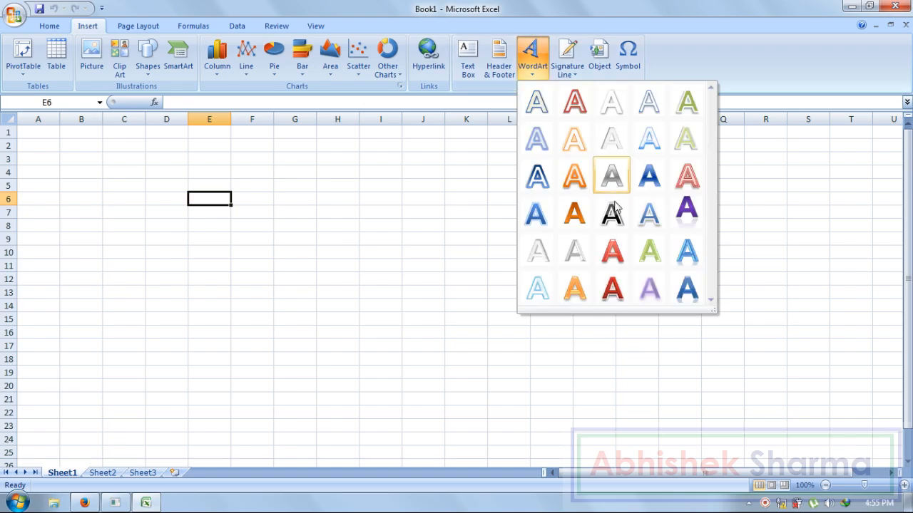
left_click(611, 211)
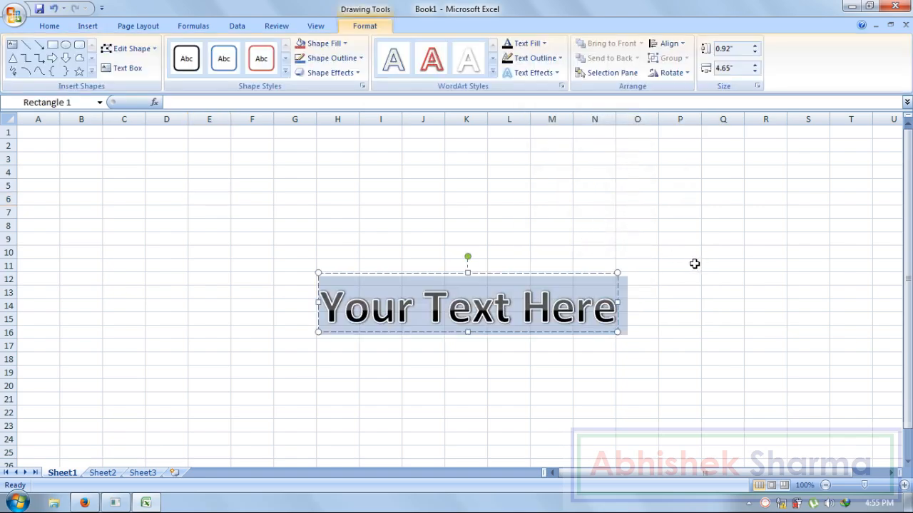
type("ATTA")
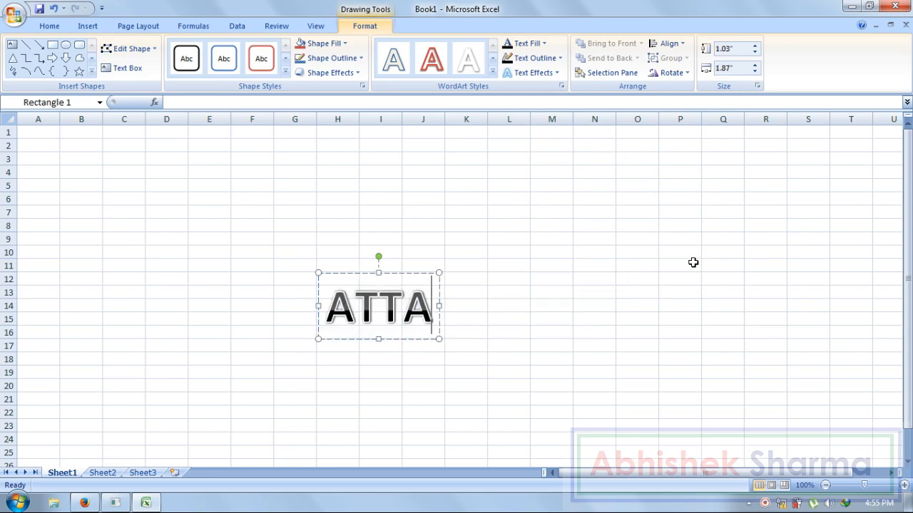
type("NDE")
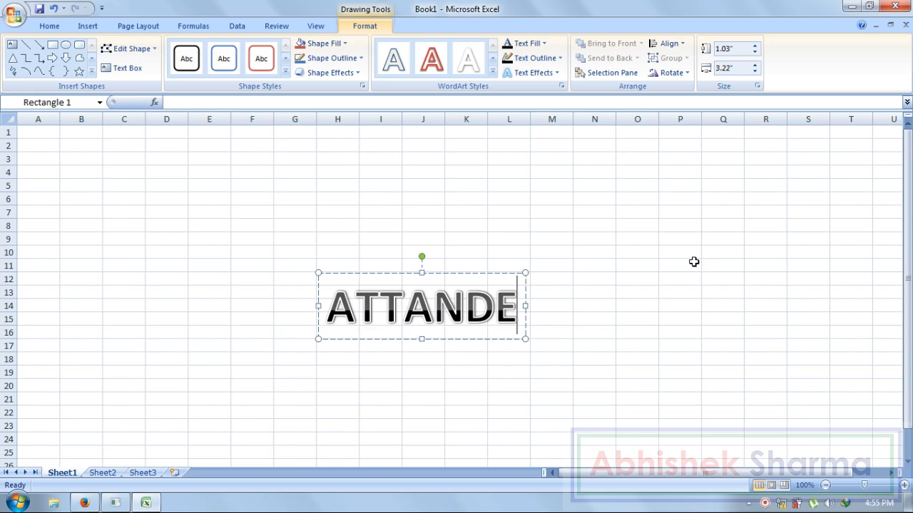
type("NCE")
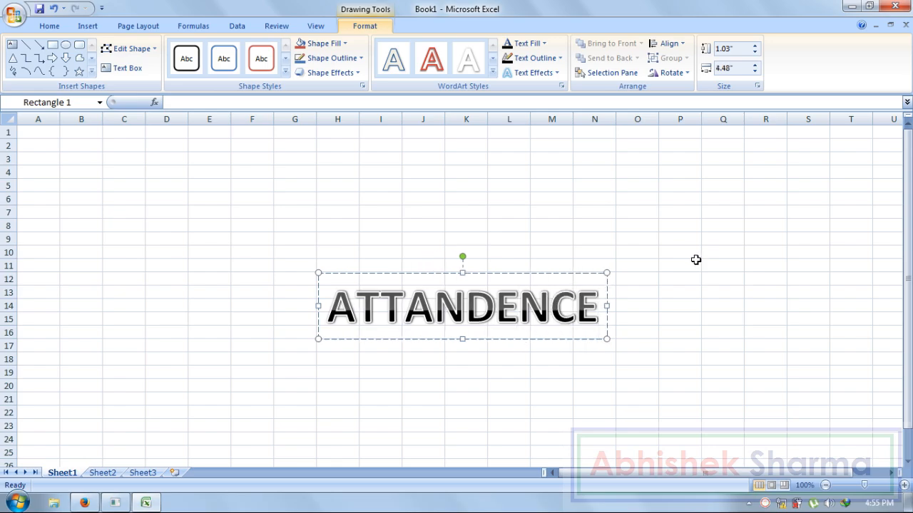
type(" SHEET")
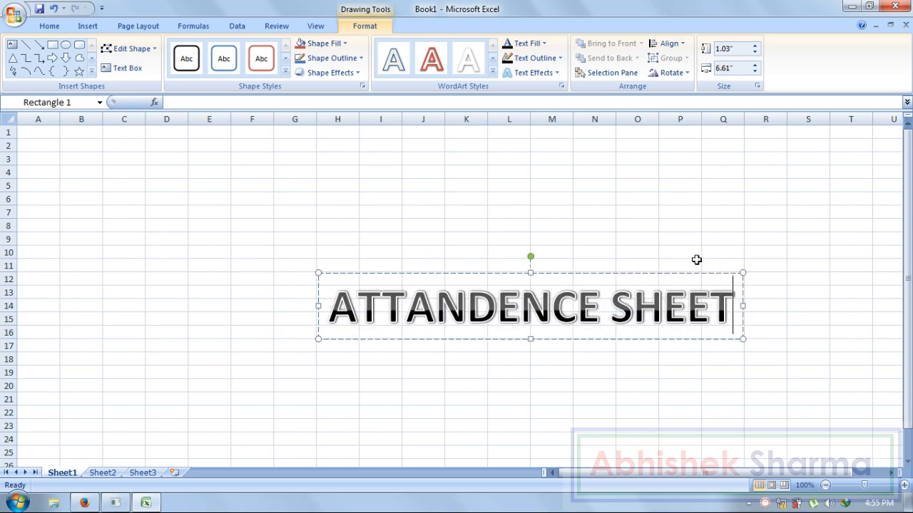
type(" WITH ")
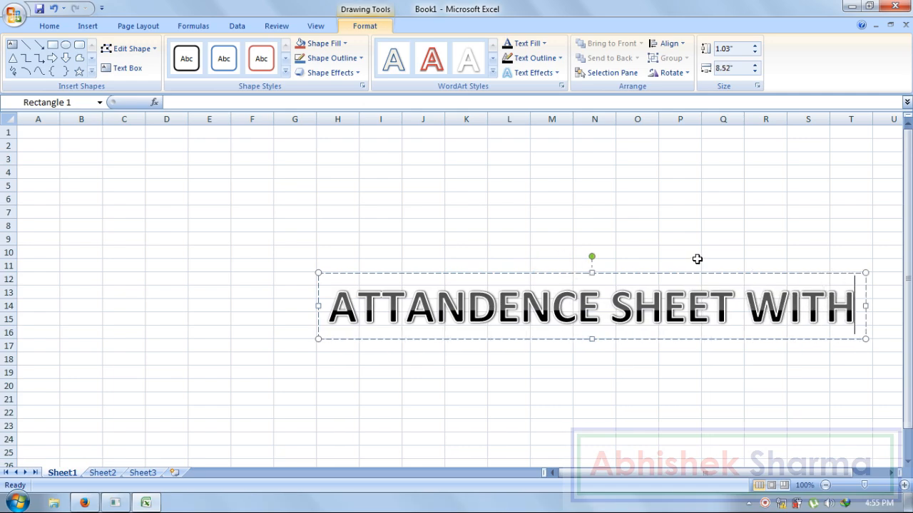
type("SA")
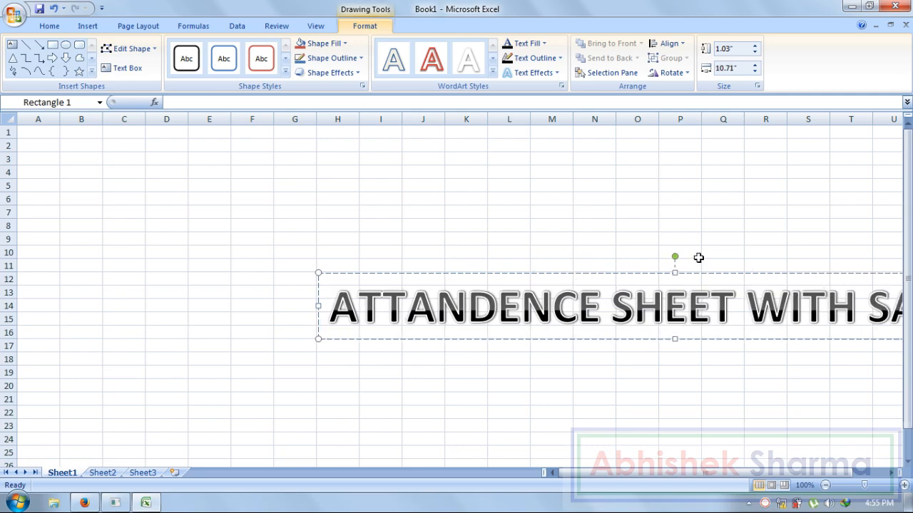
Move the WordArt title to the top of the sheet, over rows 1 to 5 and columns C to S
left_click_drag(625, 271, 411, 117)
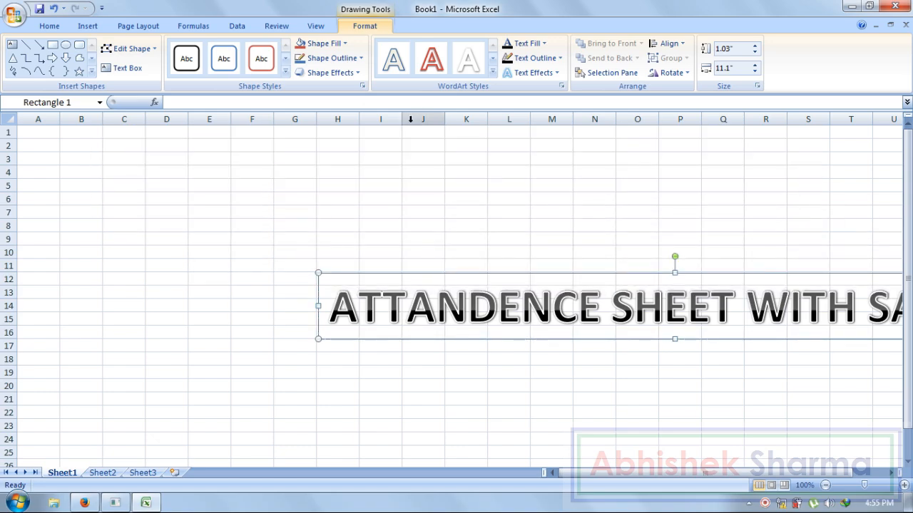
left_click_drag(460, 273, 263, 129)
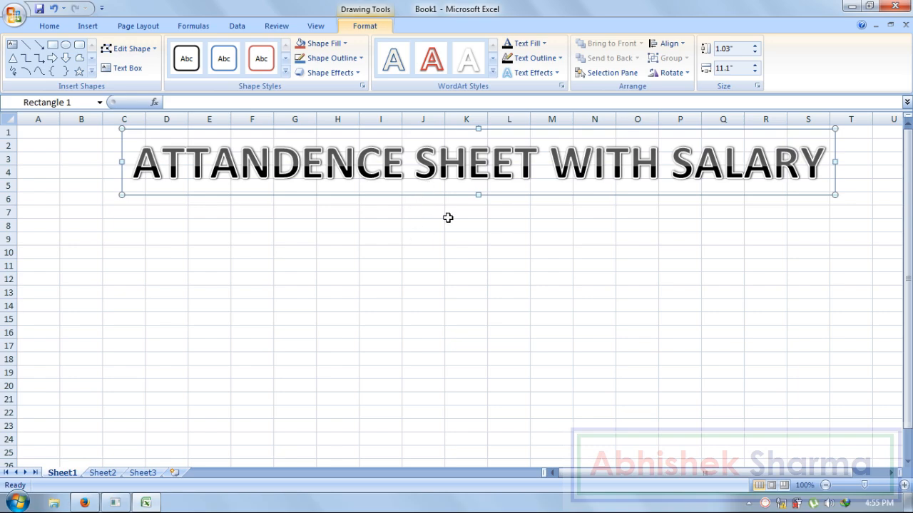
key("Up")
key("Up")
key("Up")
key("Up")
key("Up")
key("Up")
key("Left")
key("Left")
key("Left")
key("Left")
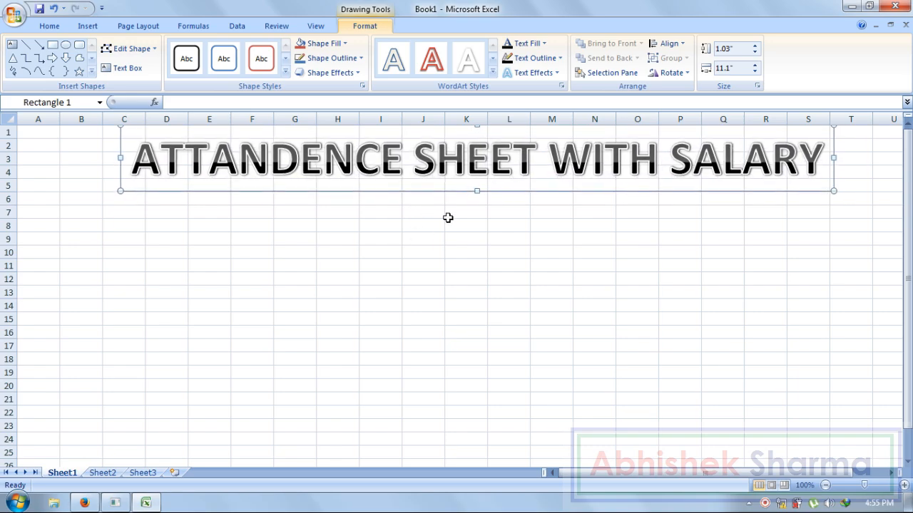
key("Left")
key("Left")
key("Left")
key("Left")
key("Left")
key("Left")
key("Left")
key("Left")
key("Left")
key("Left")
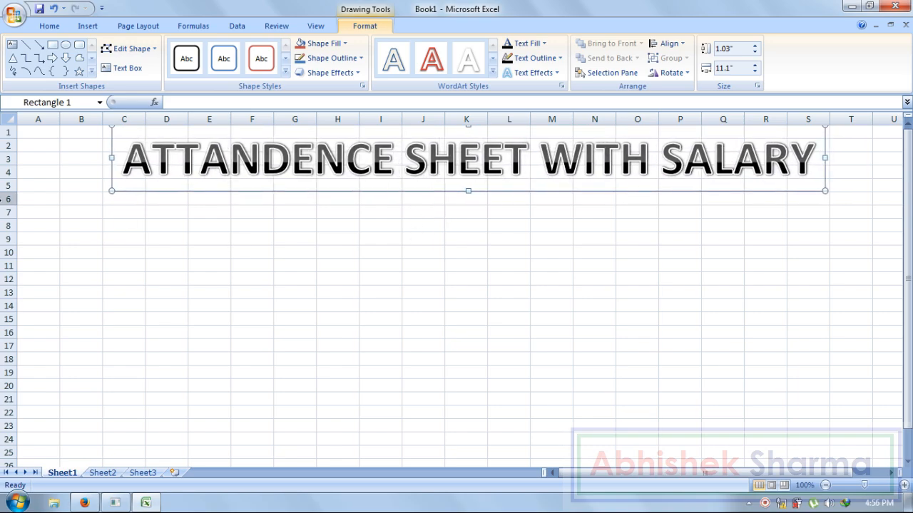
Enter the column headings S.NO., EMP. CODE and EMP. NAME in cells A6 to C6
left_click(26, 198)
left_click(33, 183)
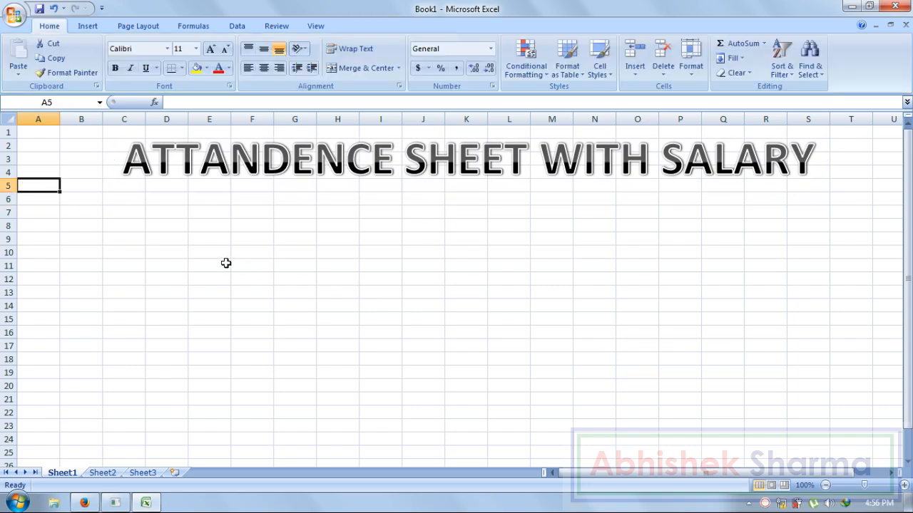
key("Down")
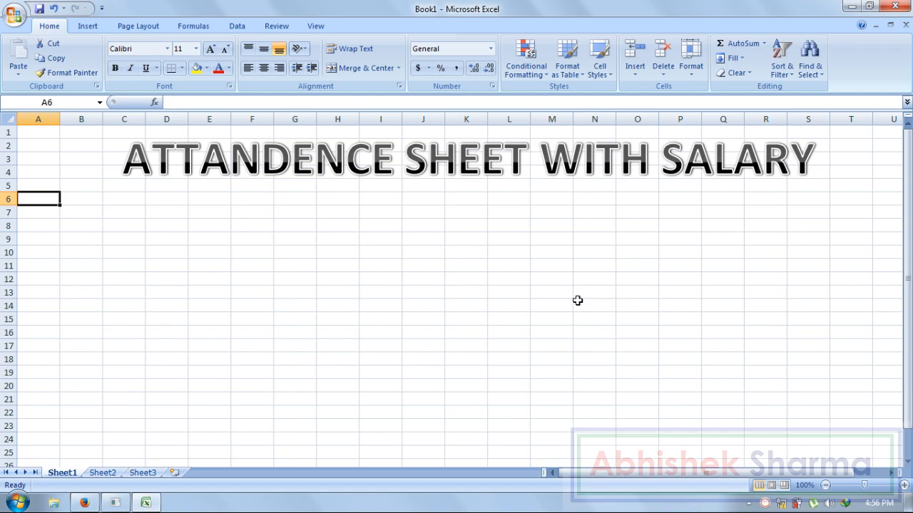
type("S.NO.")
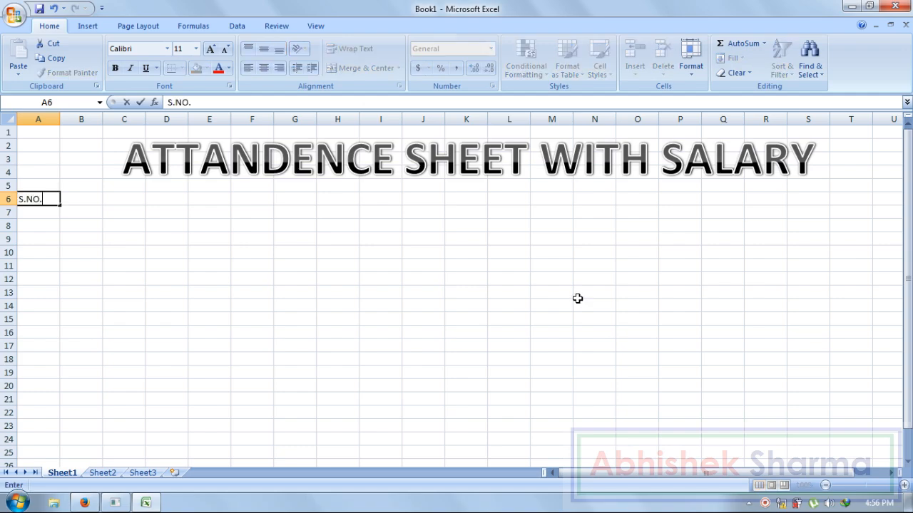
key("Tab")
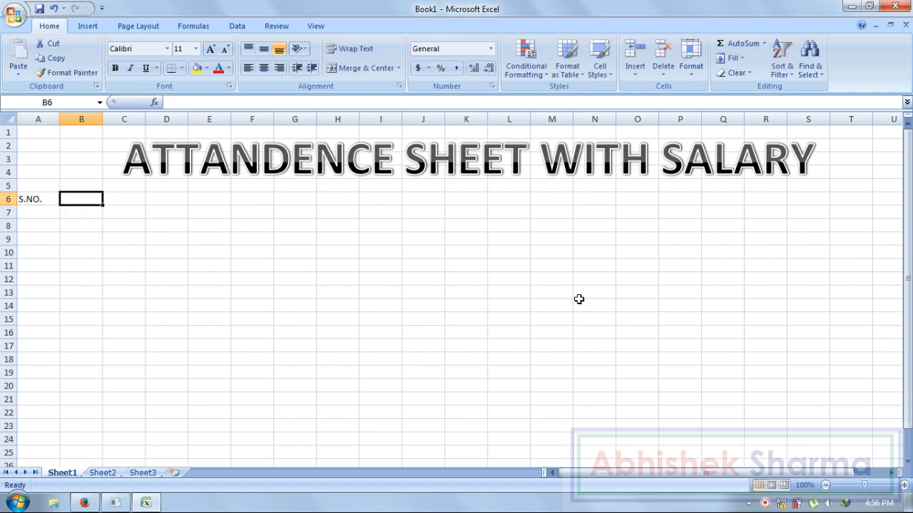
type("E")
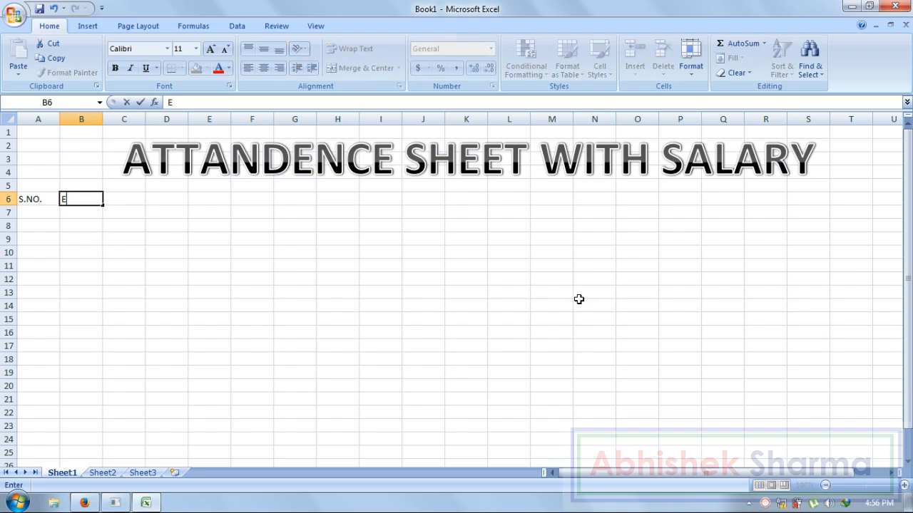
type("MP. CODE")
key("Return")
key("Up")
key("Tab")
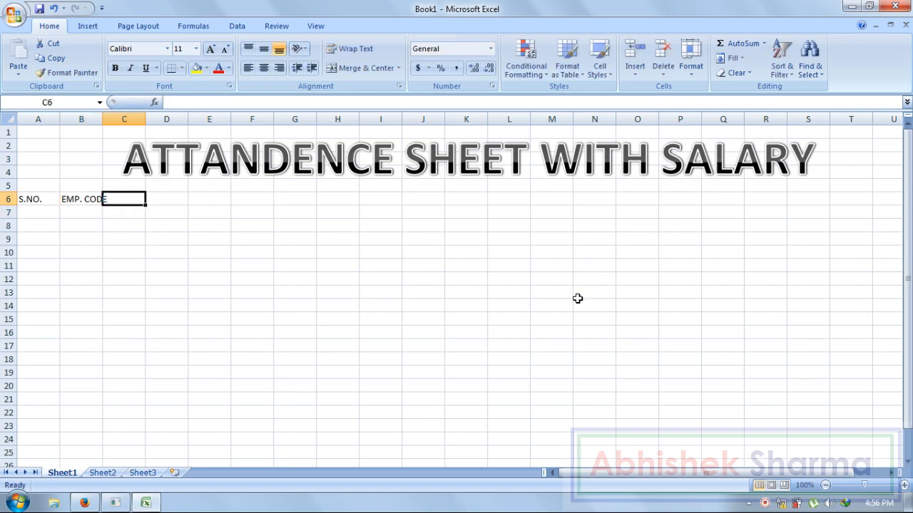
type("EMP")
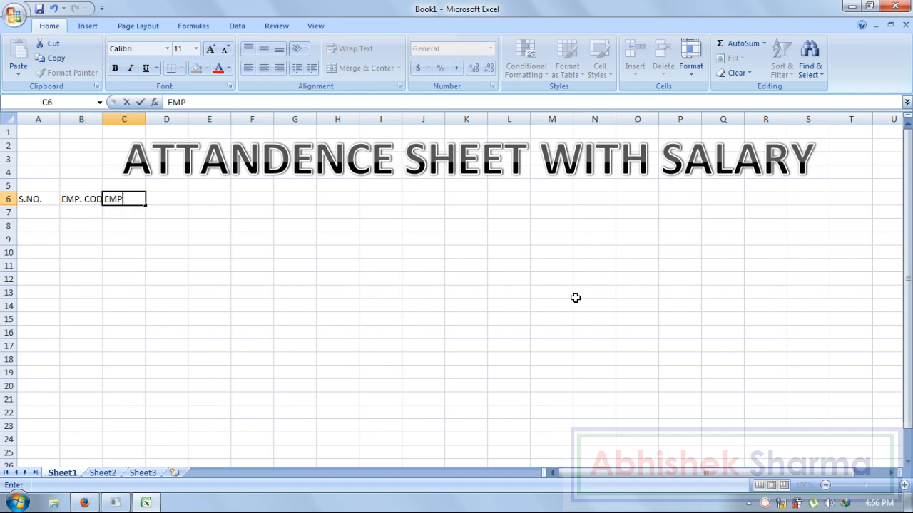
type(". NAME")
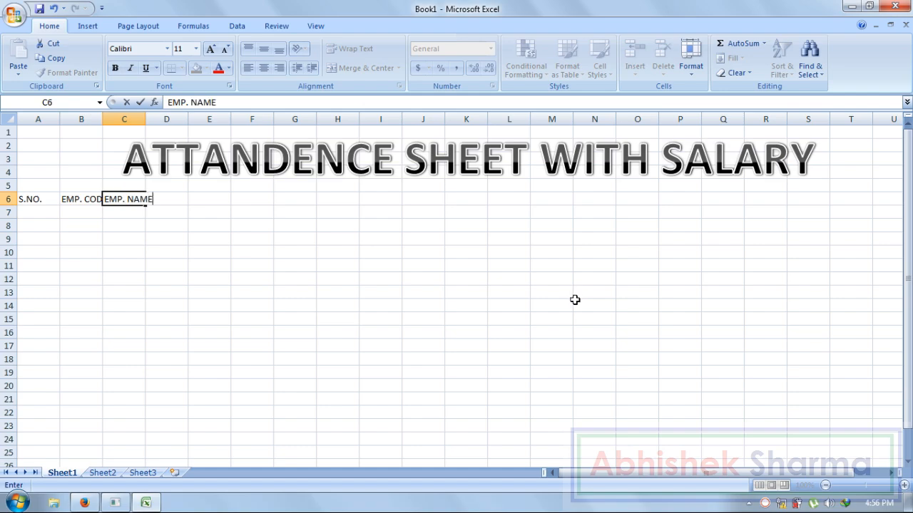
key("Tab")
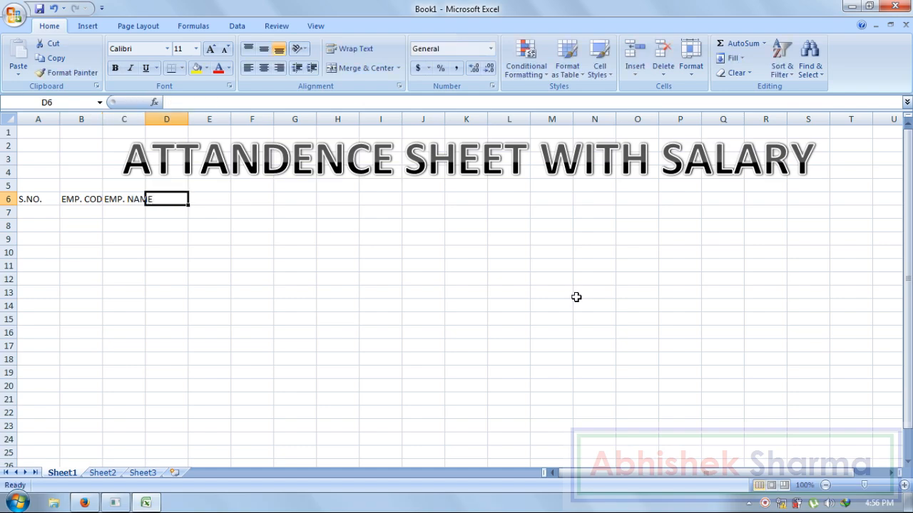
Add the column headings FATHER NAME, YEAR and MONTHS in cells D6 to F6
type("FATHER")
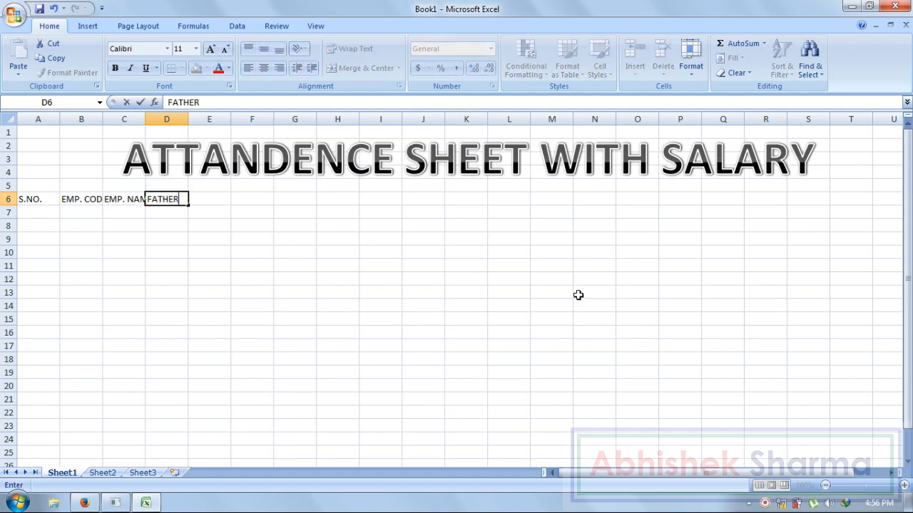
type(" NAME")
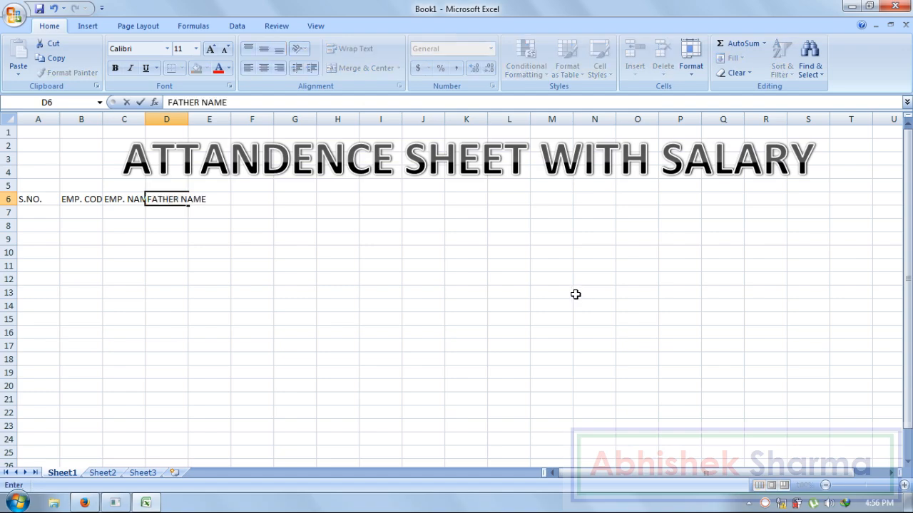
key("Tab")
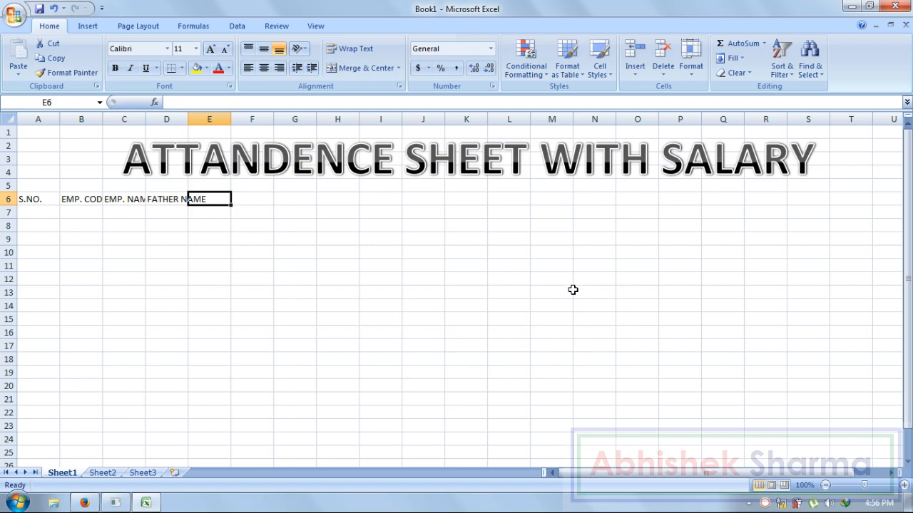
type("YEAR")
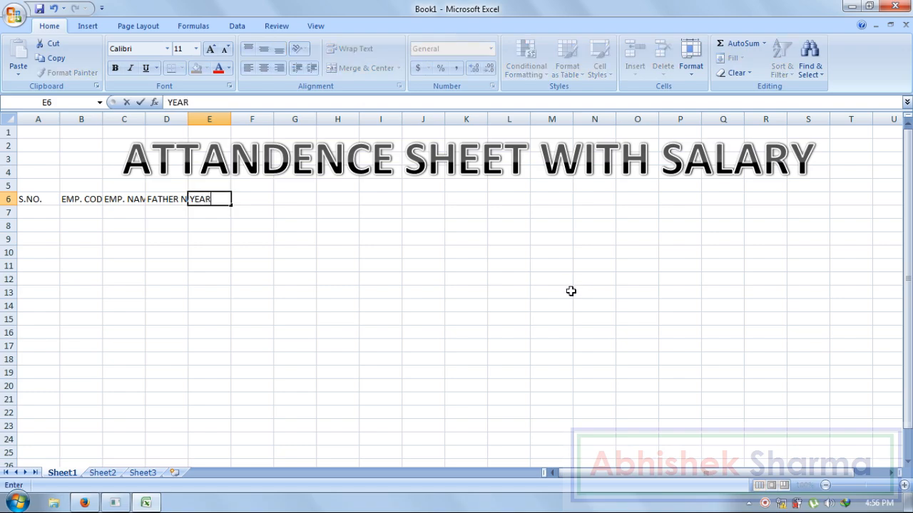
key("Tab")
type("MONTHS")
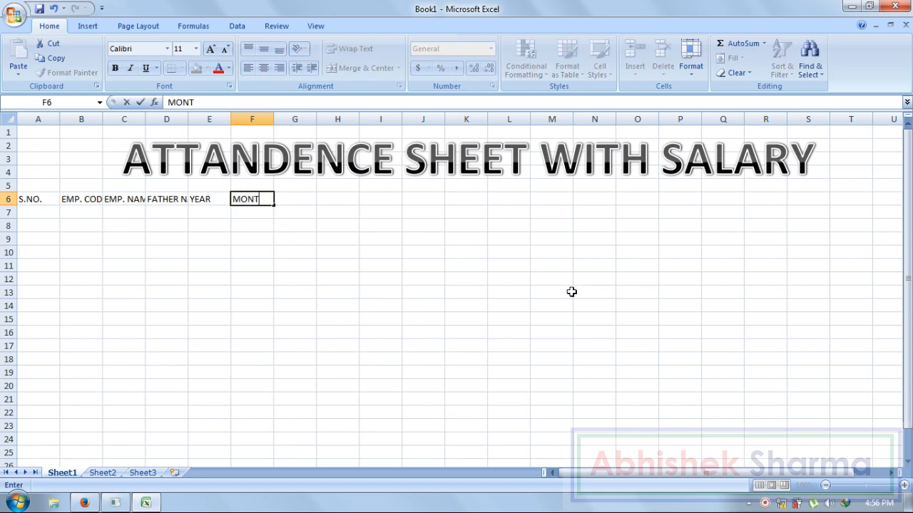
key("Return")
Fill the S.NO. column with serial numbers 1 to 10 in cells A7 to A16
key("Left")
key("Left")
key("Left")
key("Left")
key("Left")
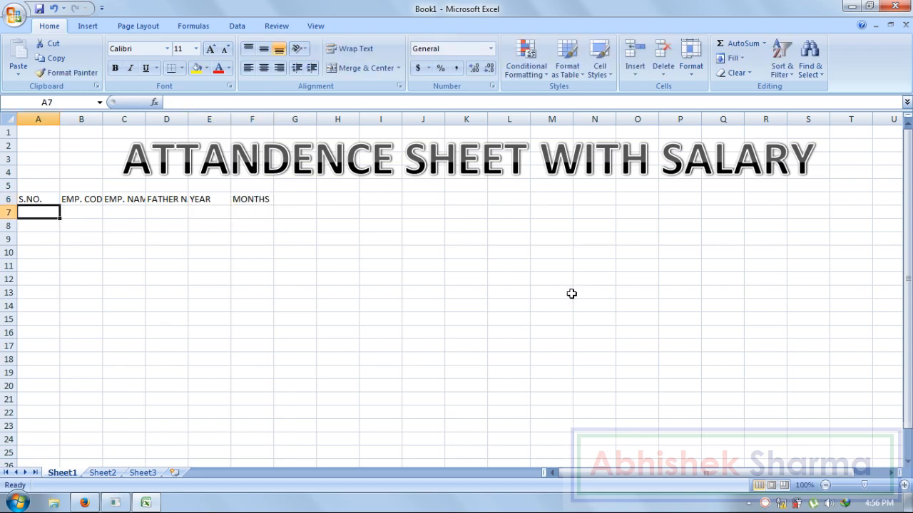
type("1 2 3 4 5 6 7")
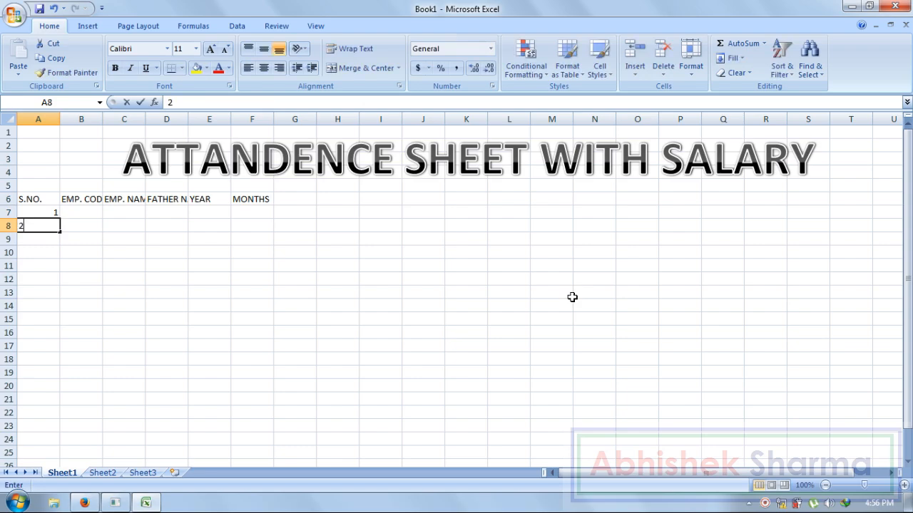
key("Return")
type("8")
key("Return")
type("9")
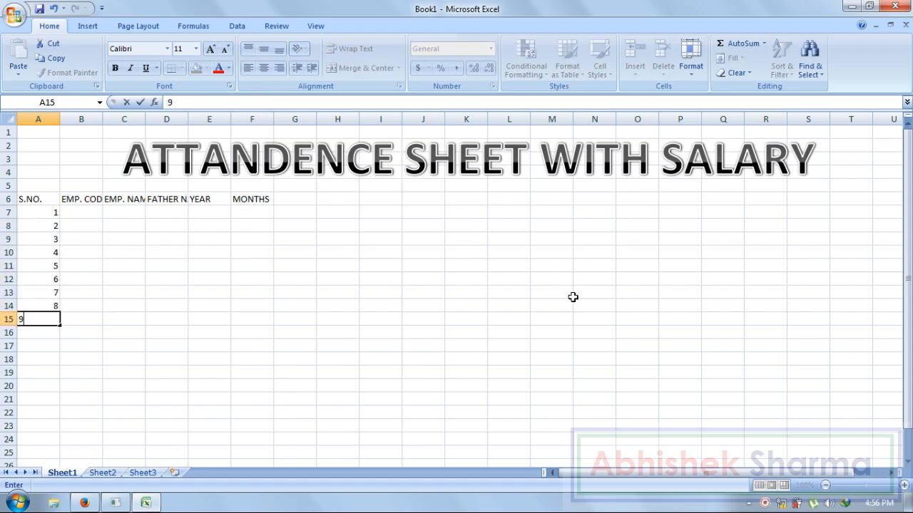
key("Tab")
key("Return")
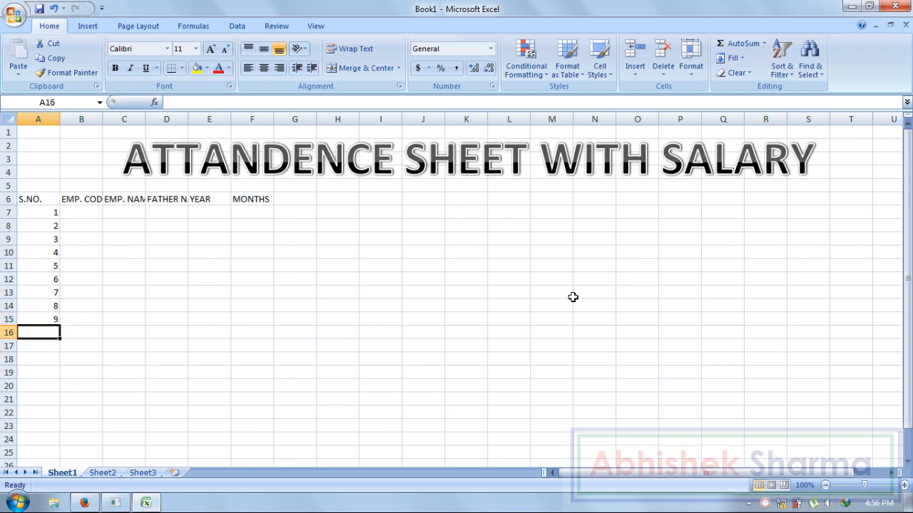
type("10")
key("Return")
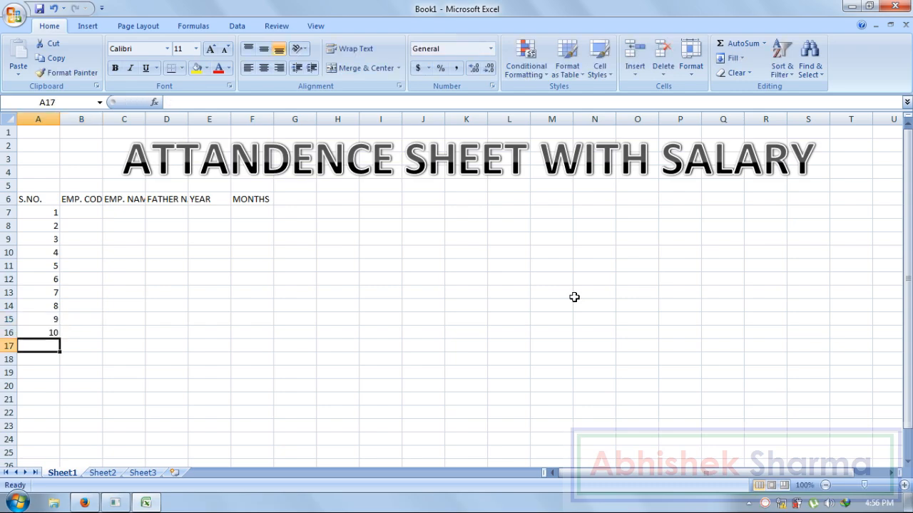
Fill the EMP. CODE column with employee codes E501 to E510 in cells B7 to B16
key("Right")
key("ctrl+Up")
key("Down")
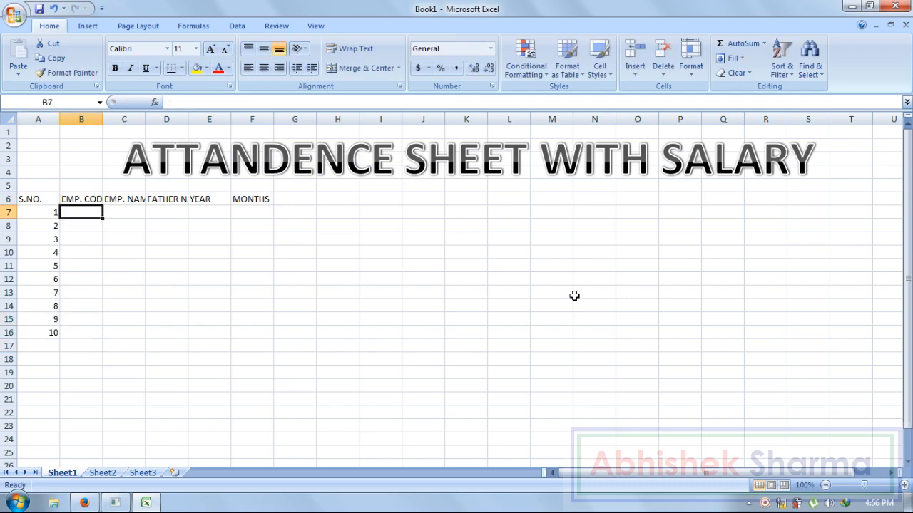
type("E501")
key("Return")
type("E502")
key("Return")
type("E503")
key("Return")
type("E504")
key("Return")
type("E505")
key("Return")
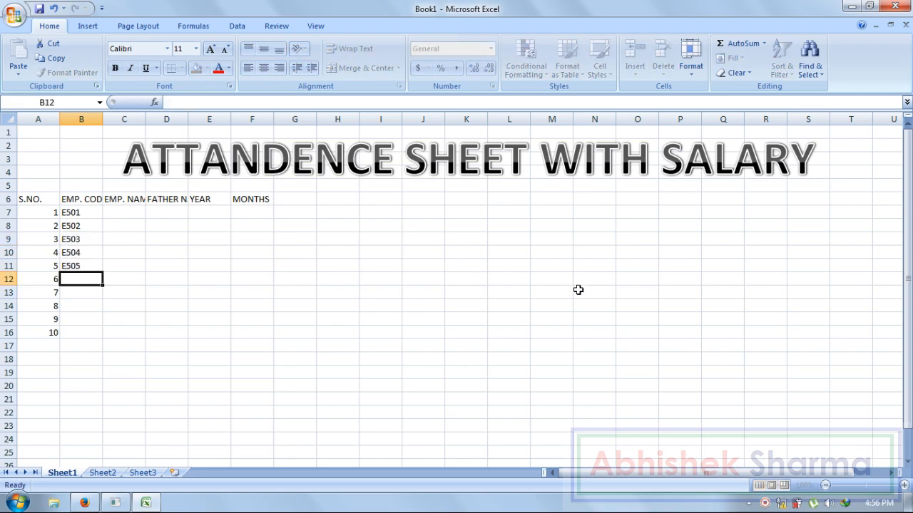
left_click_drag(89, 212, 86, 334)
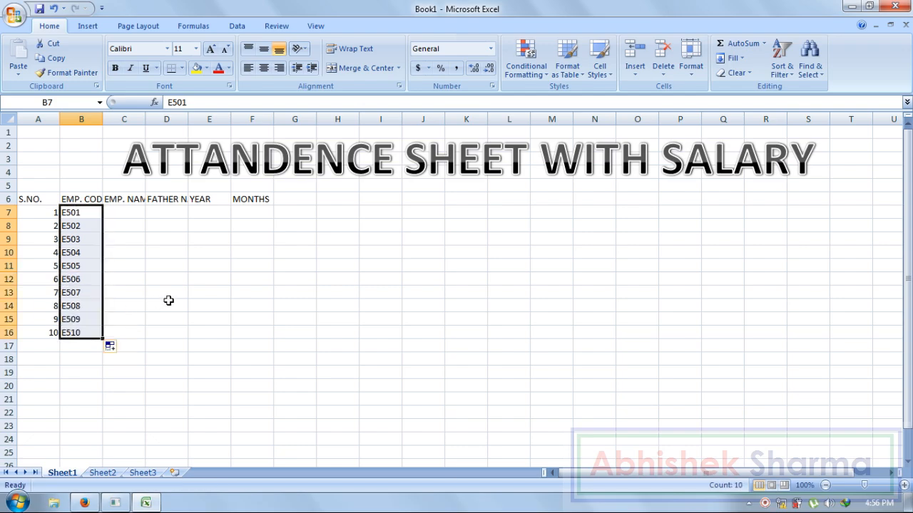
Widen the EMP. NAME column to more than double its width and enter the first two employees' full names in C7 and C8
left_click(152, 254)
left_click_drag(143, 119, 203, 119)
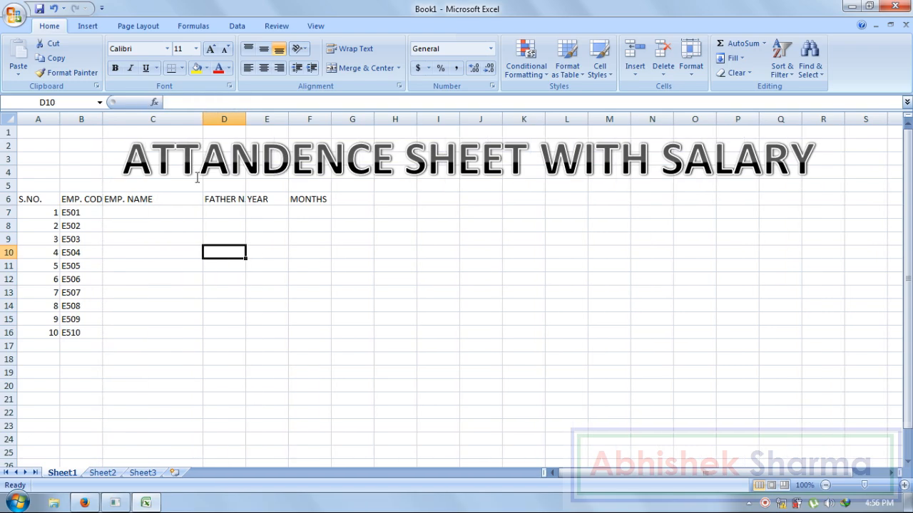
left_click(174, 219)
type("RAJ KUMAR")
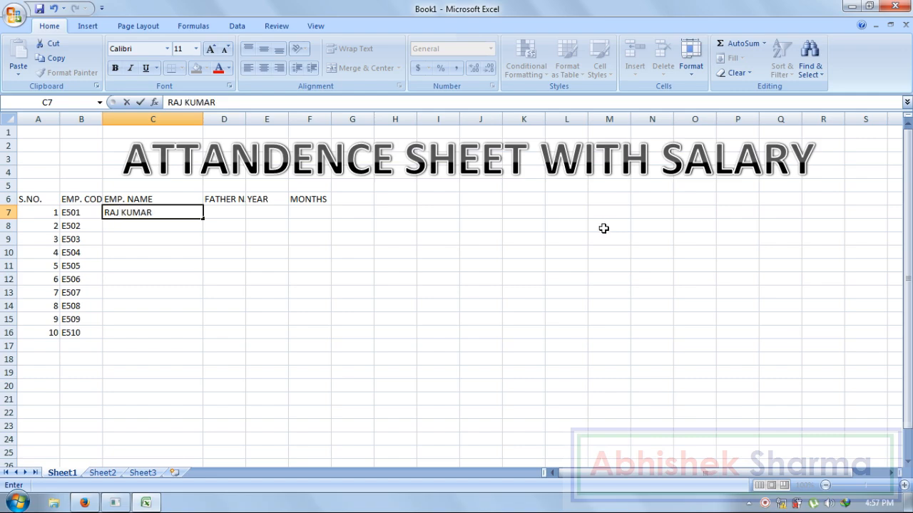
key("Return")
type("ROH")
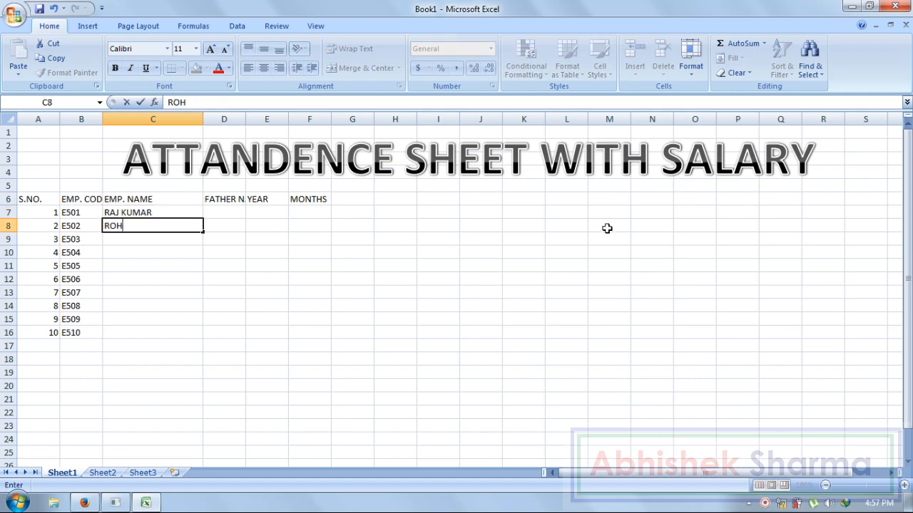
type("IT SINNG")
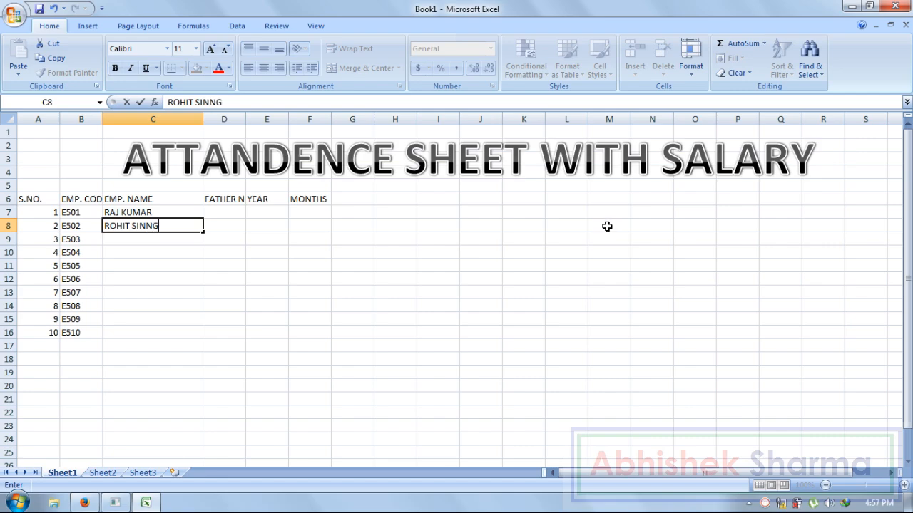
key("BackSpace")
key("BackSpace")
key("BackSpace")
type("NGH")
key("Return")
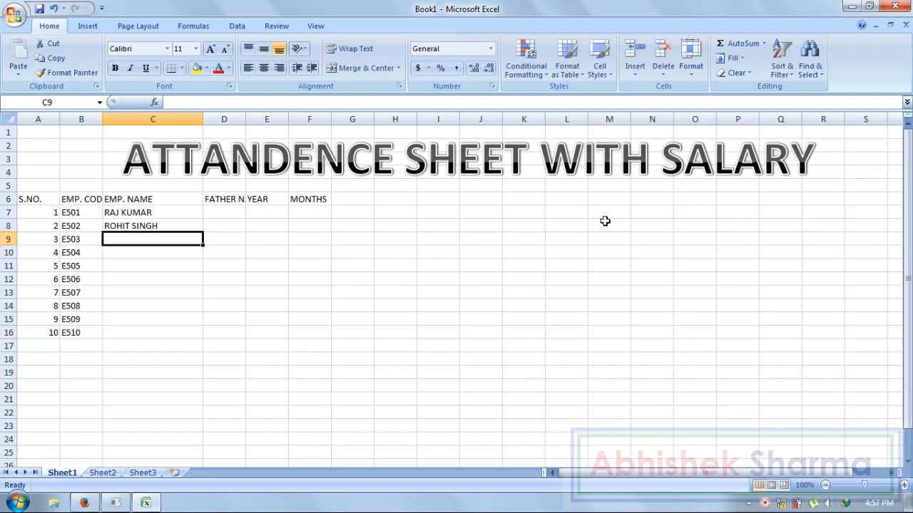
Enter the full names of employees E503, E504 and E505 in cells C9 to C11
type("D")
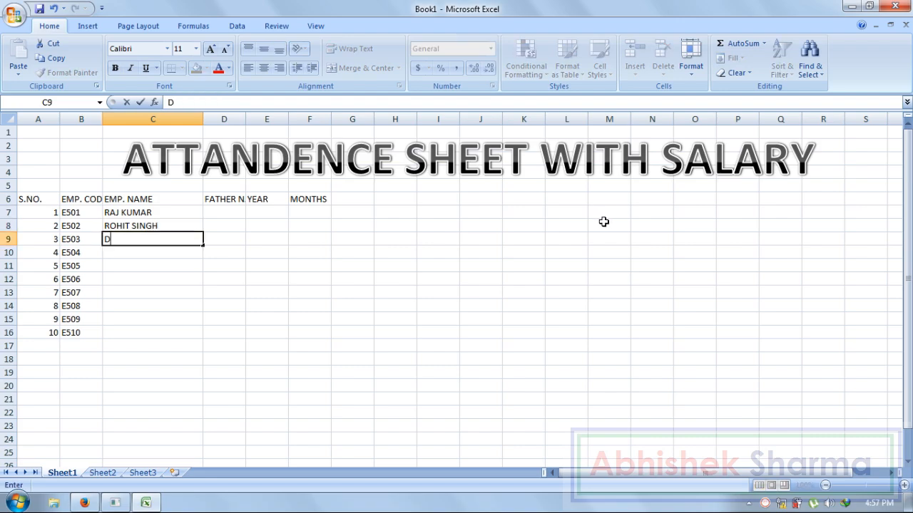
type("HEERAJ TYAGI")
key("Return")
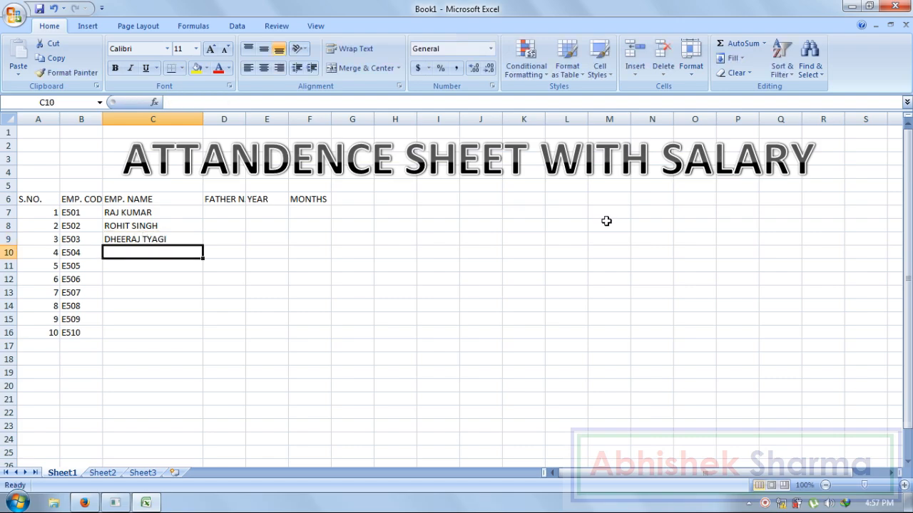
type("DEEPAK ")
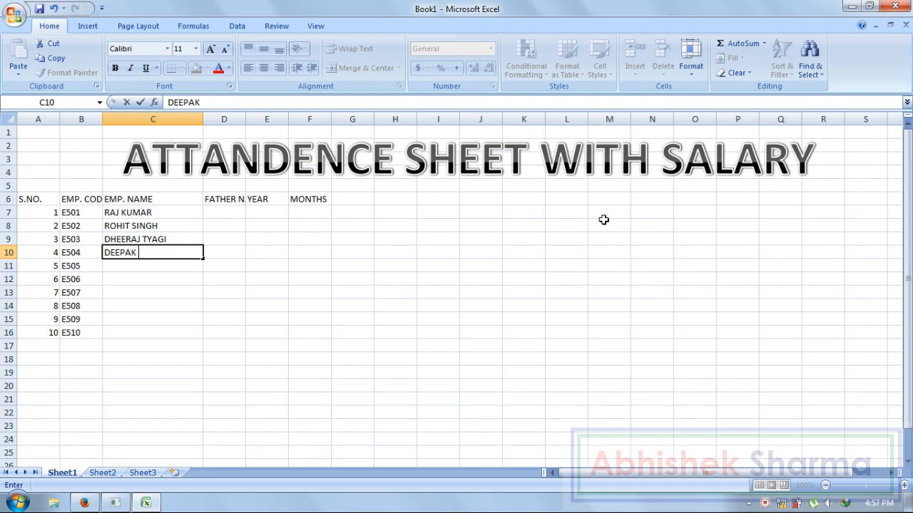
type("KUMAR")
key("Return")
type("S")
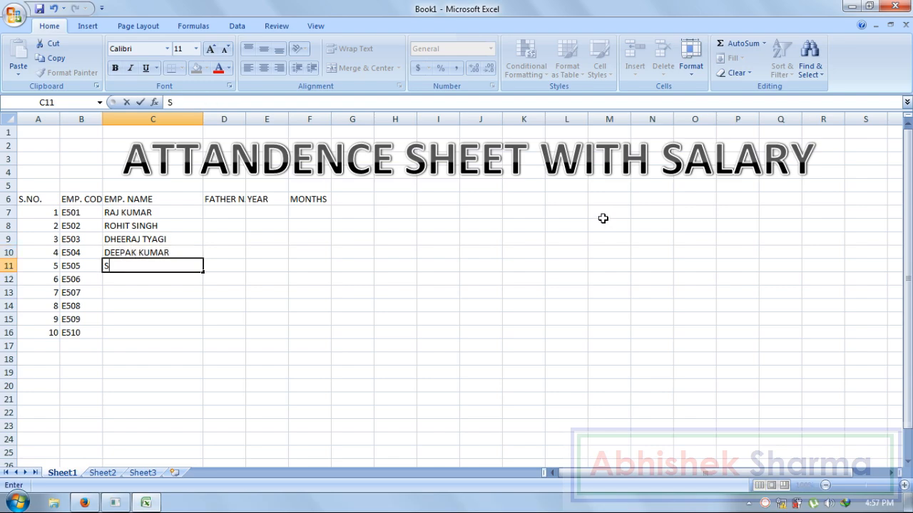
type("ANDEEP ")
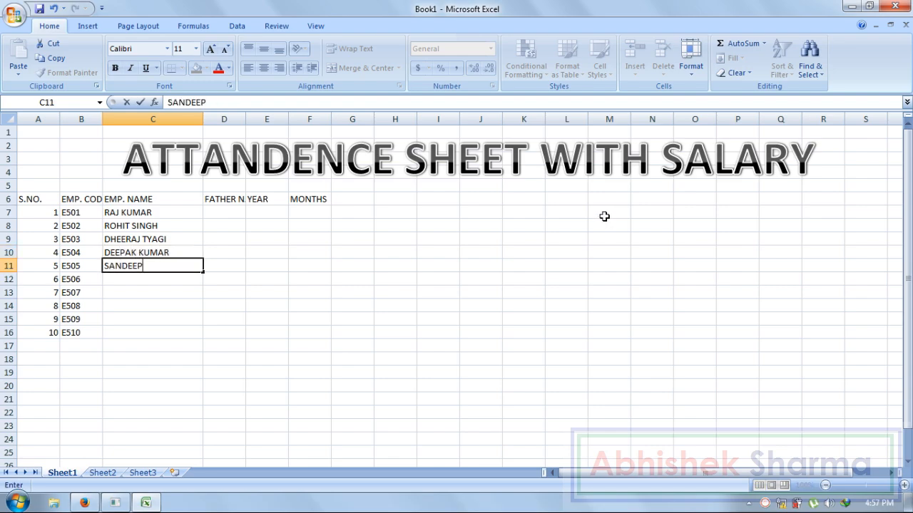
type("GUPTA")
key("Return")
Enter the full names of employees E506 and E507 in cells C12 and C13
type("RAJ")
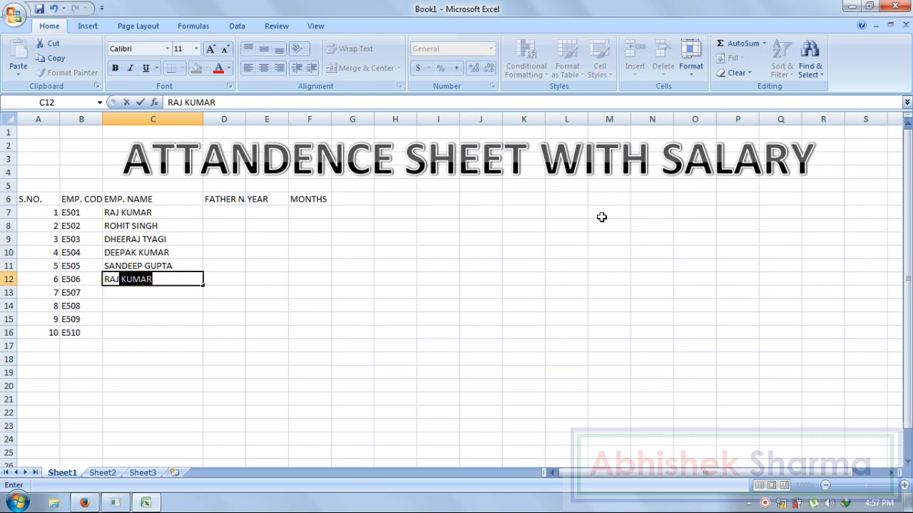
type("ESH SHARMA")
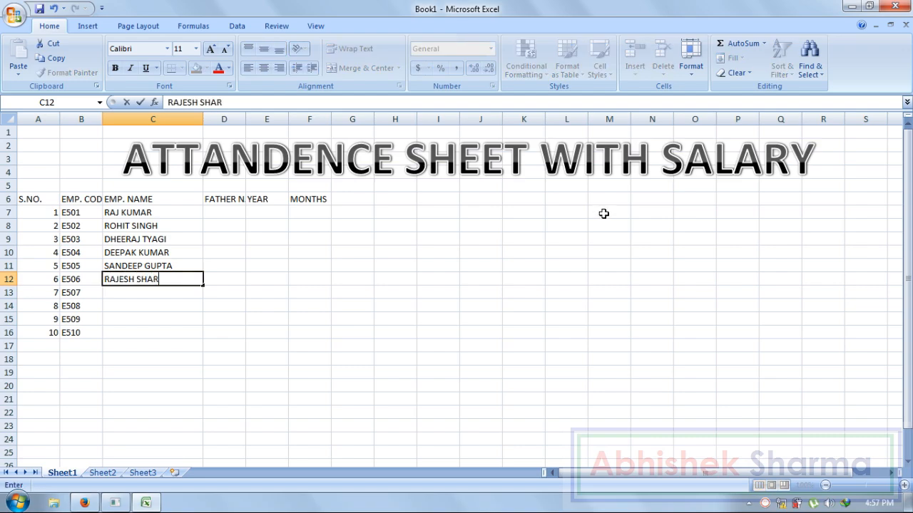
key("Return")
type("SA")
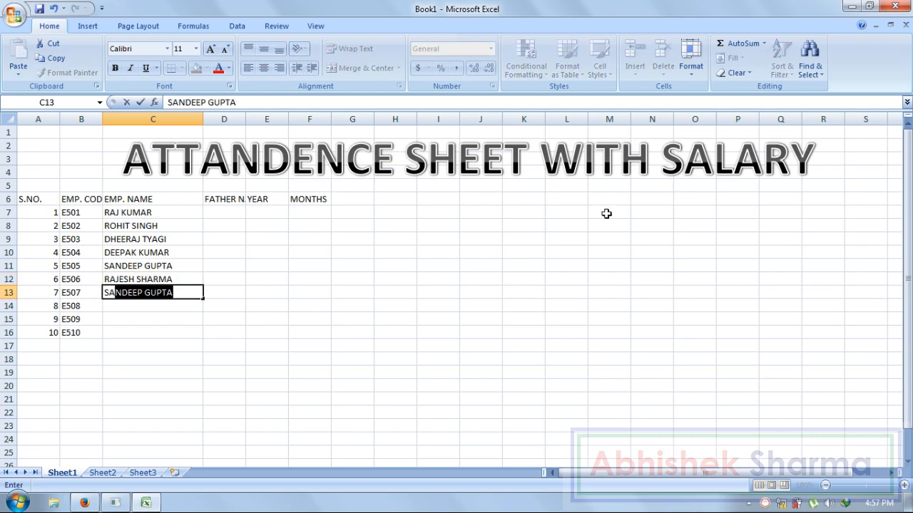
type("NTOSH ")
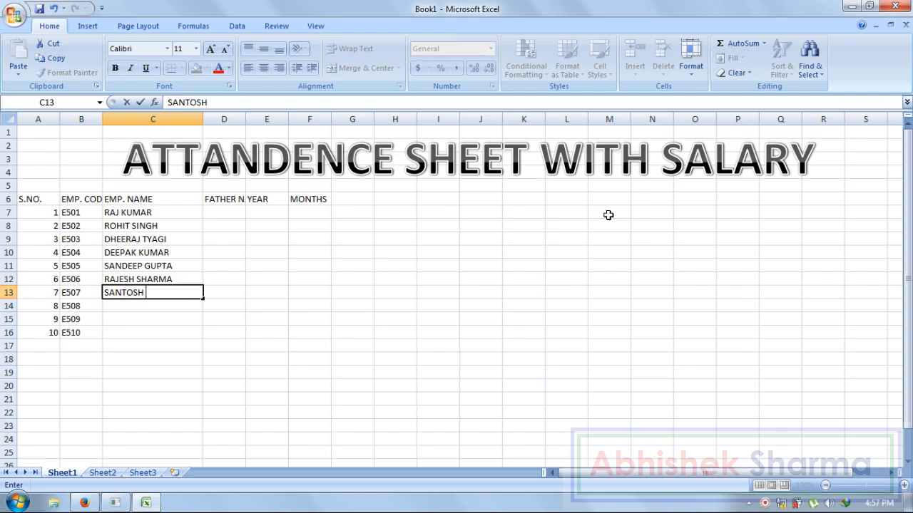
type("TIWARI")
key("Return")
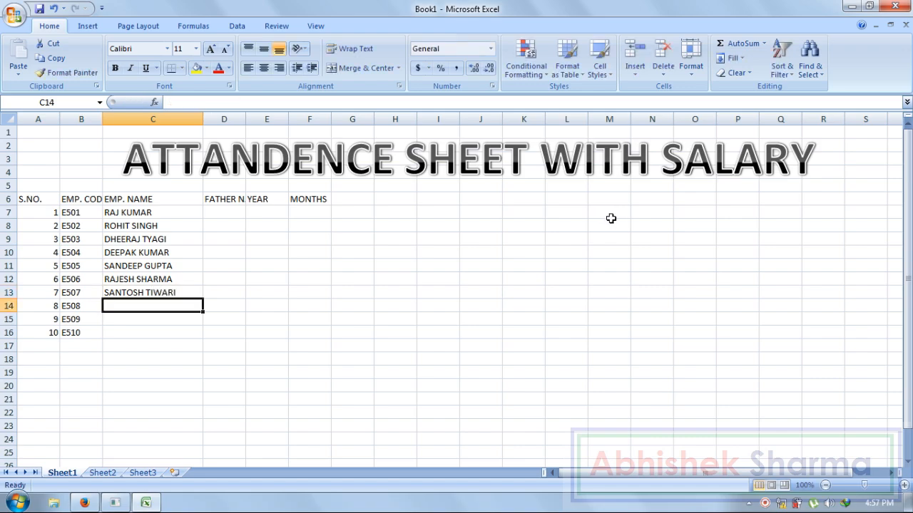
Complete the EMP. NAME column with the full names of employees E508 to E510 in cells C14 to C16
type("SUDHIR KUMAR")
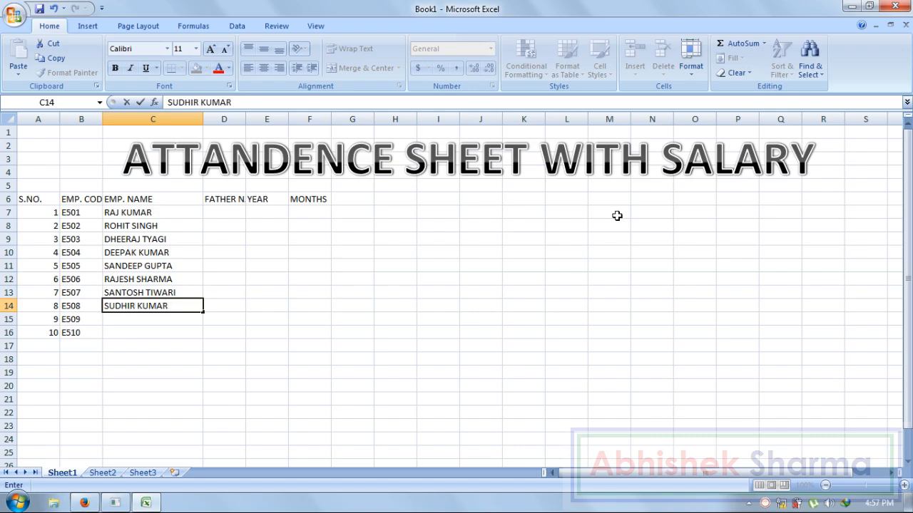
key("Return")
type("ASHISH SAHR")
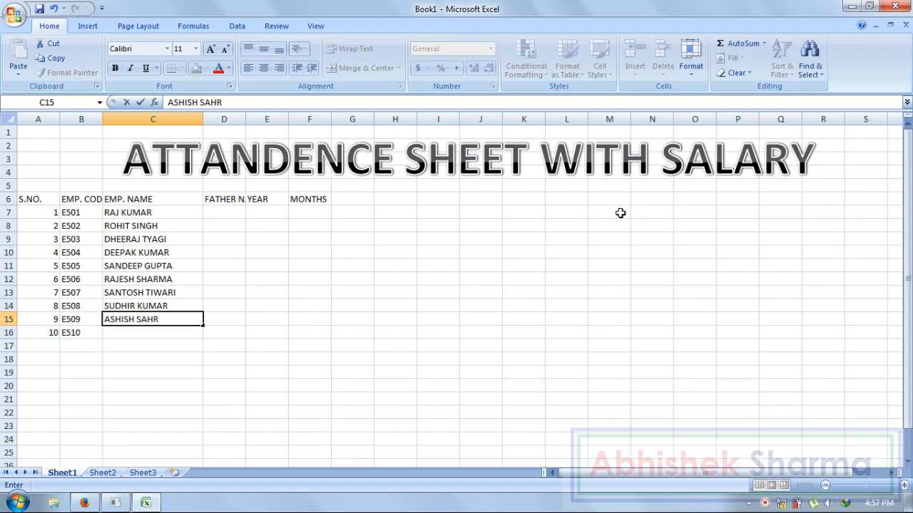
key("BackSpace")
key("BackSpace")
key("BackSpace")
type("HARMA")
key("Return")
type("RAJA")
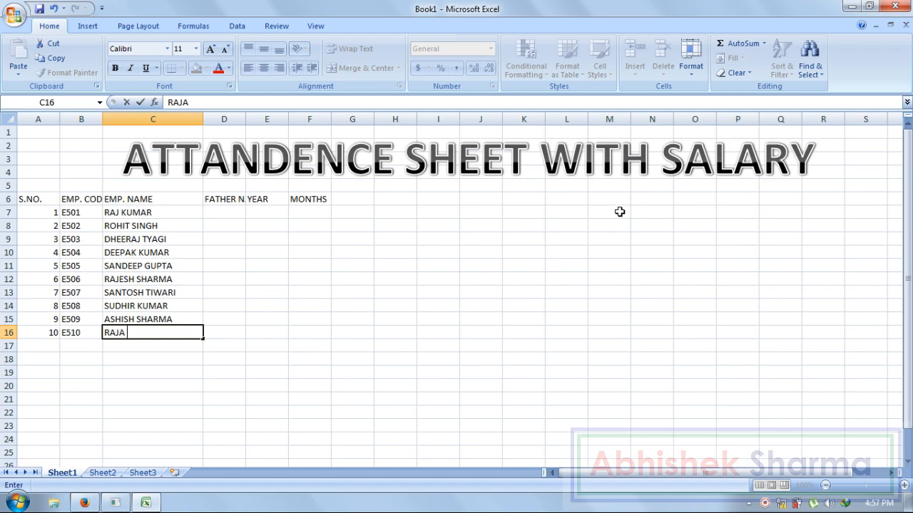
type(" VERMA")
key("Tab")
Widen column D to fit the FATHER NAME heading and enter the first employee's father's name in D7
key("Up")
key("Up")
key("Up")
key("Up")
key("Up")
key("Up")
key("Up")
key("Up")
key("Up")
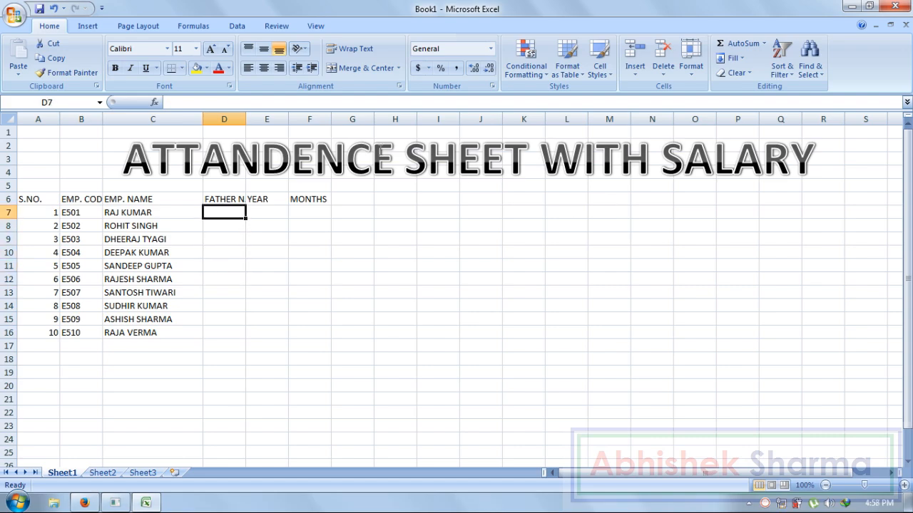
left_click_drag(245, 119, 307, 124)
type("SHYAM SINGH")
key("Return")
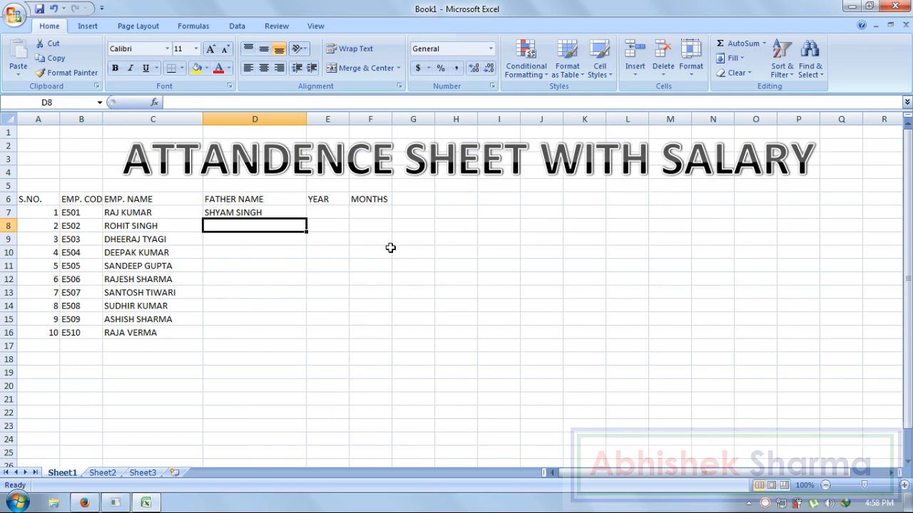
Enter the fathers' full names for employees E502 to E505 in cells D8 to D11
type("D")
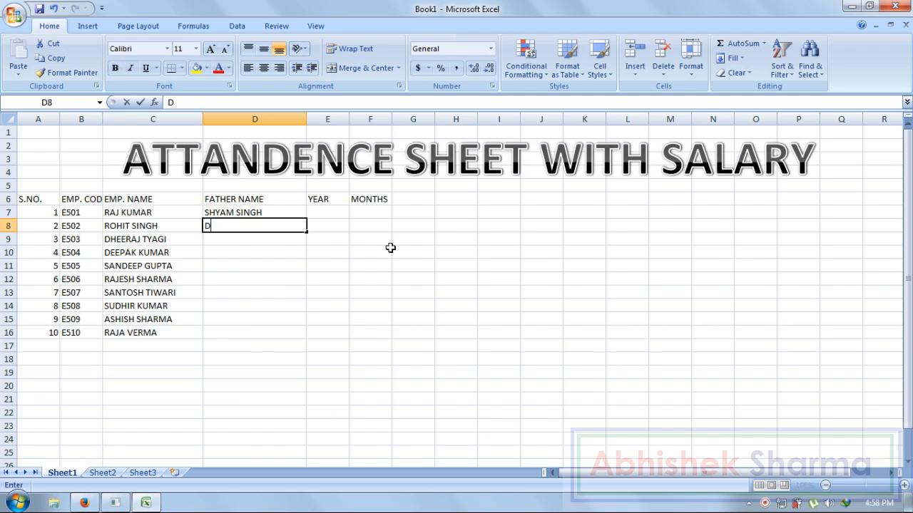
type("INESH SINGH")
key("Return")
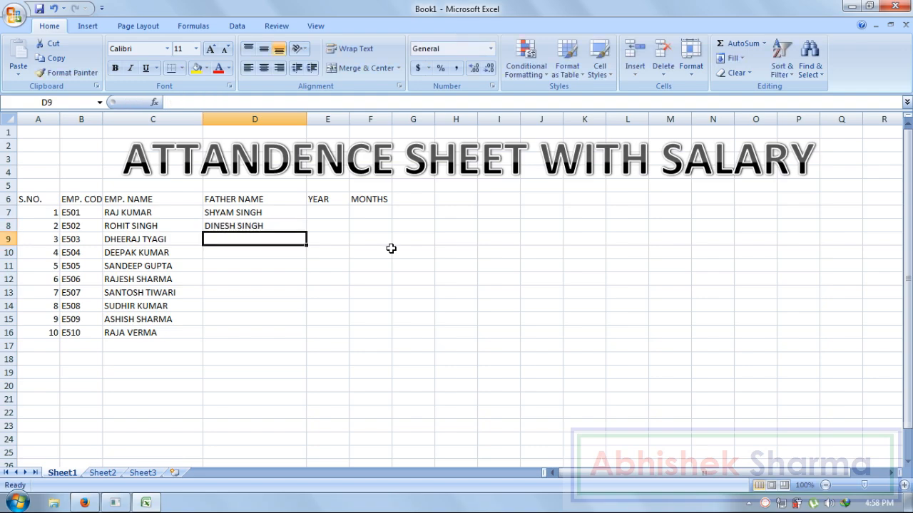
type("MAN")
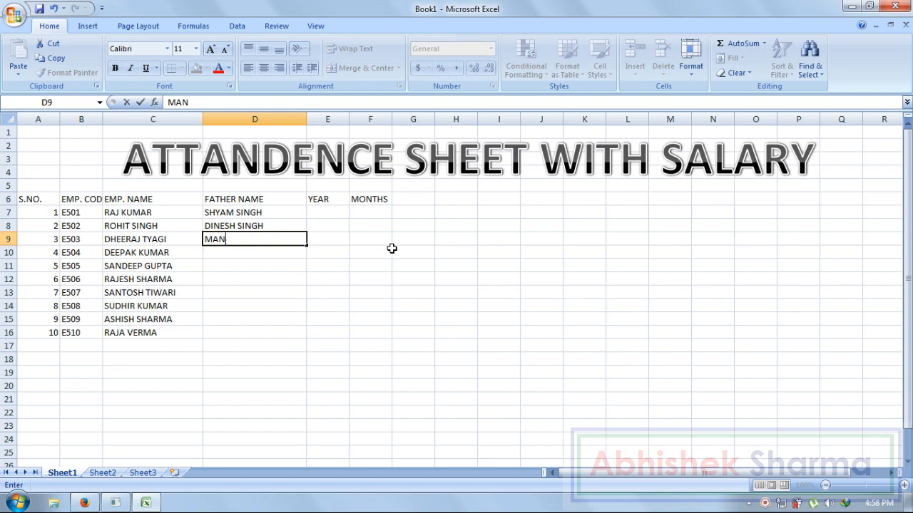
type("OHAR TYAGI")
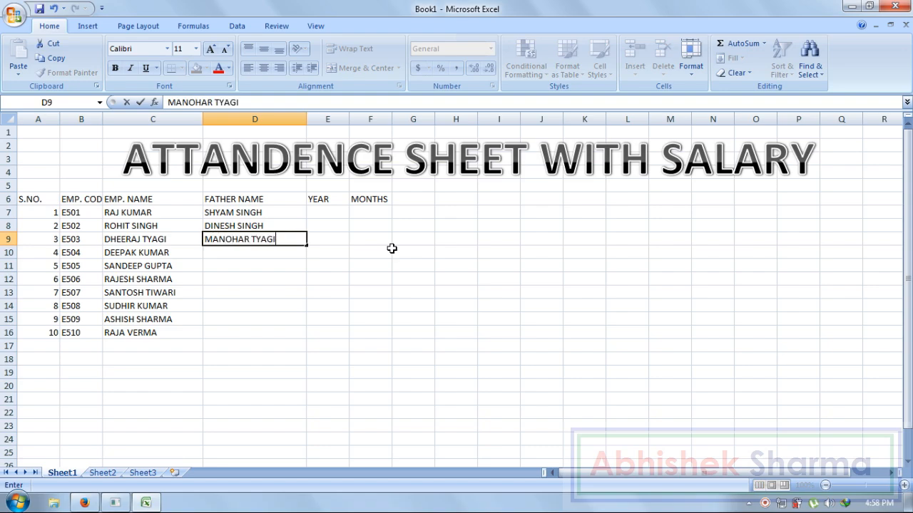
key("Return")
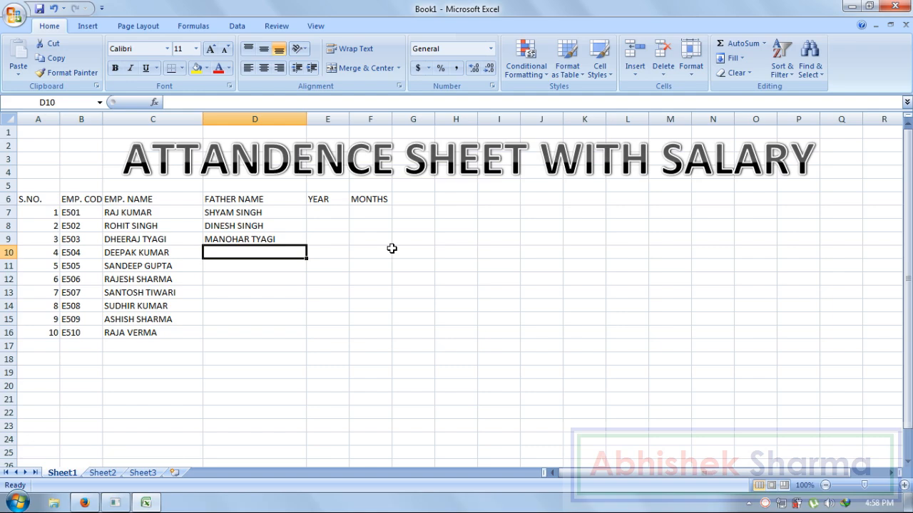
type("RAKESH PAL")
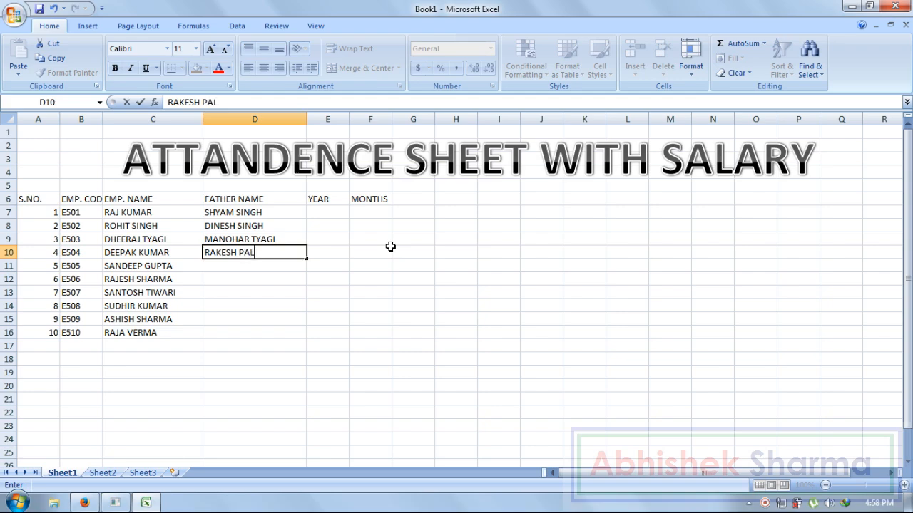
key("Return")
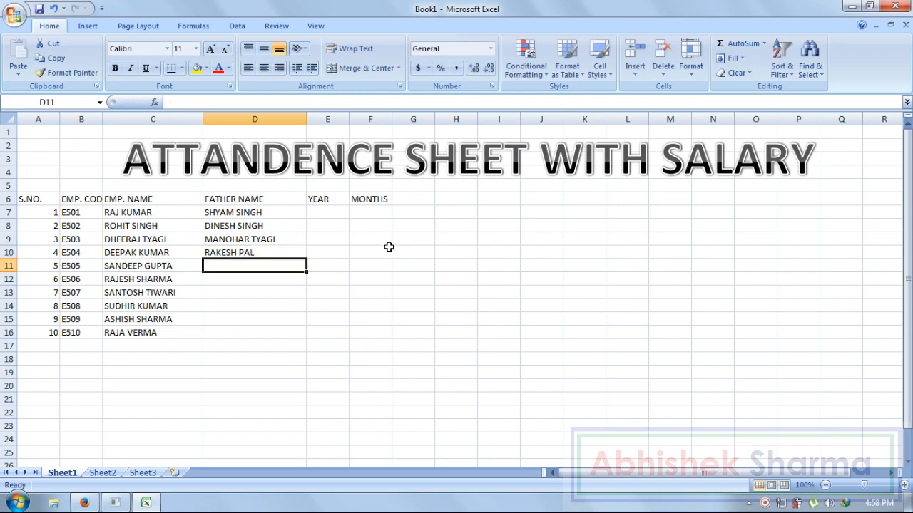
type("RAJARAM ")
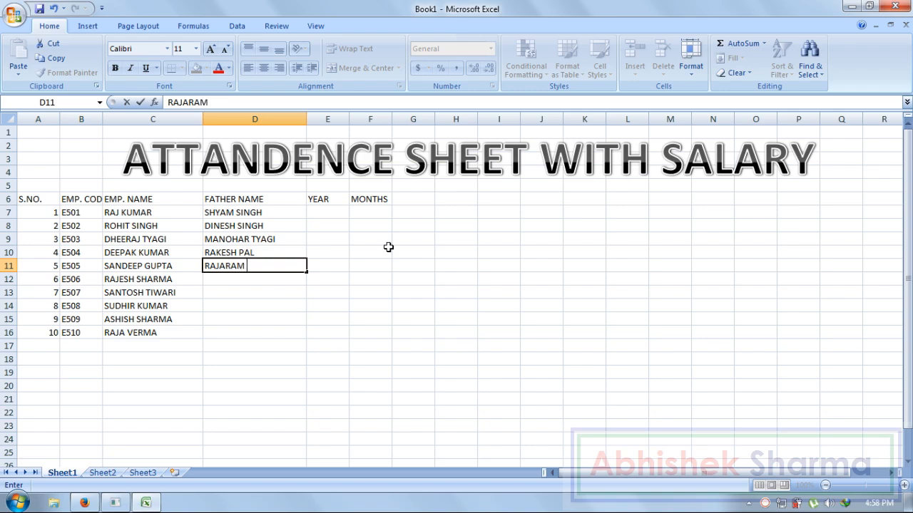
type("GUPTA")
key("Return")
Enter the fathers' full names for employees E506 and E507 in cells D12 and D13
type("SA")
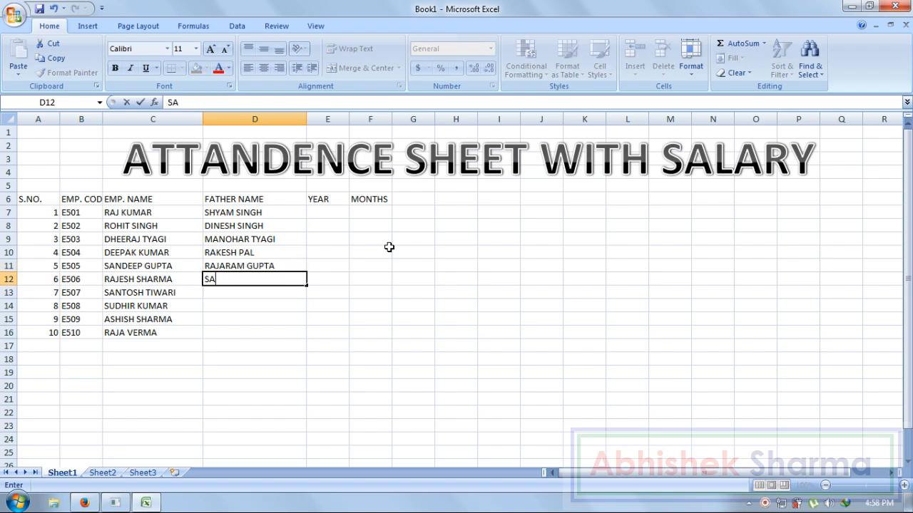
type("NKAR LAL SHARMA")
key("Return")
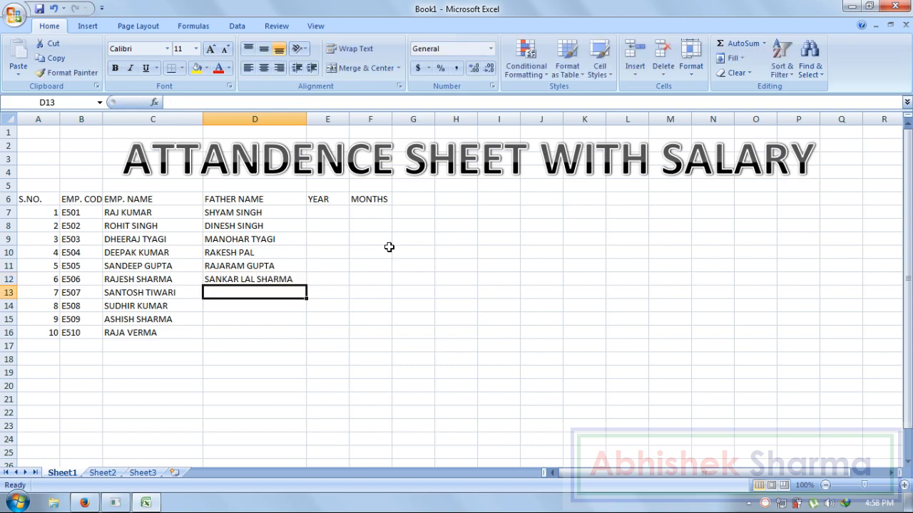
type("NIHAL CHAND TIWARI")
key("Return")
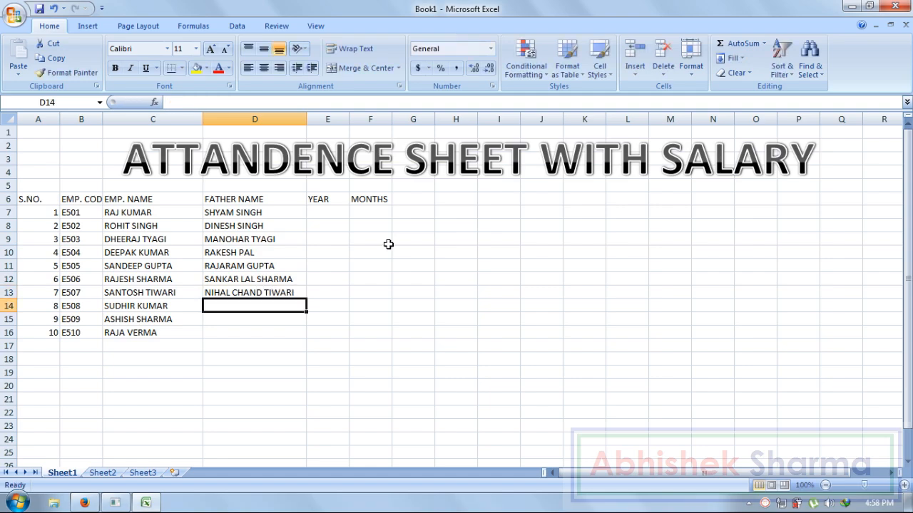
Complete the FATHER NAME column with the fathers' names of employees E508 to E510 in cells D14 to D16
type("LALLAN LAL")
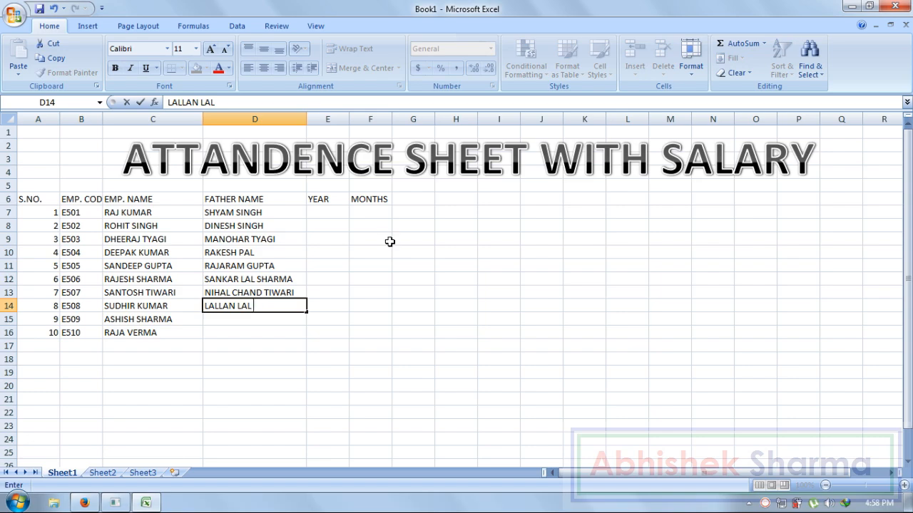
key("Return")
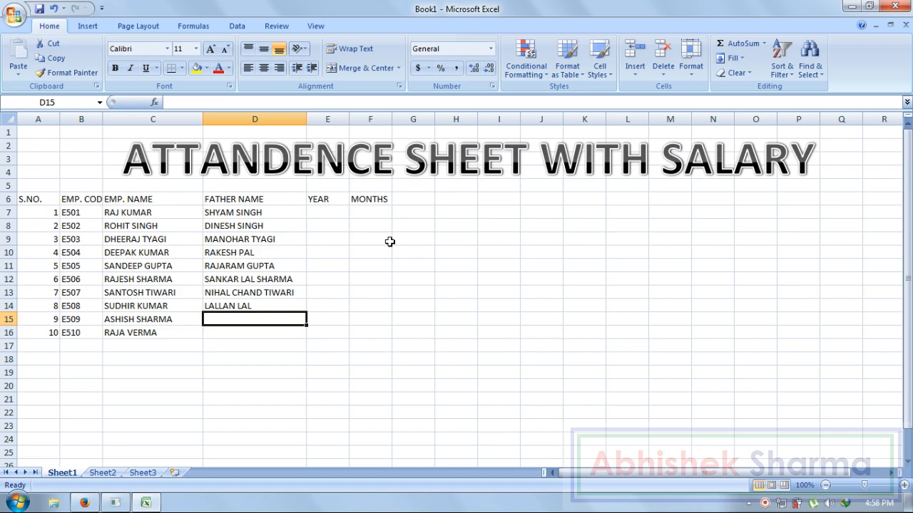
type("MR")
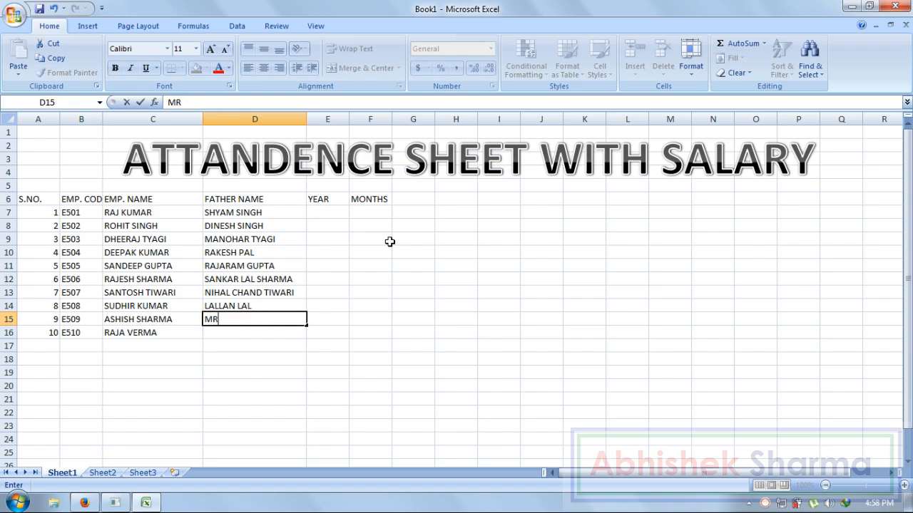
type(". LL SHARMA")
key("Return")
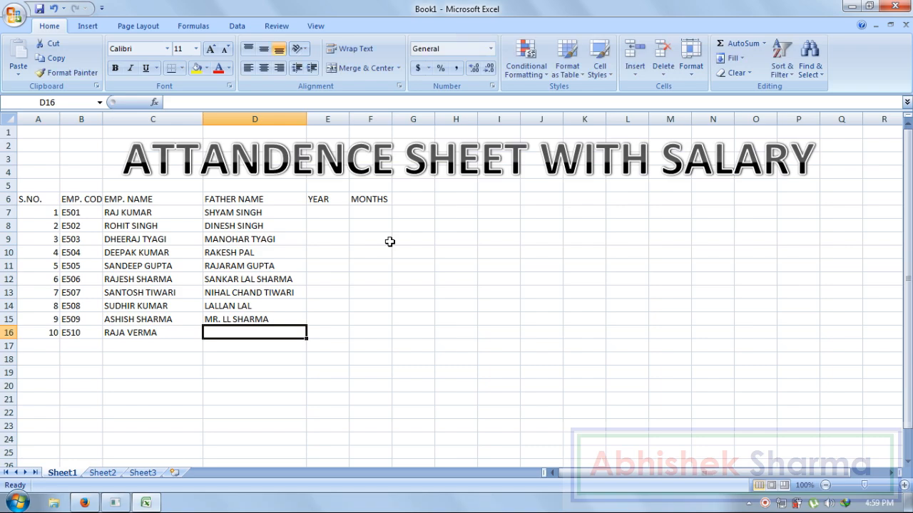
type("MISHRI LAL VERMA")
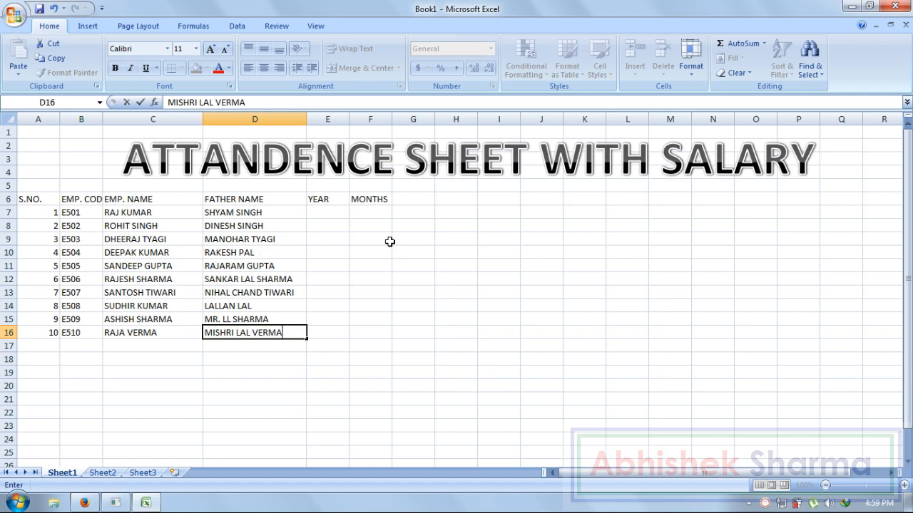
key("Return")
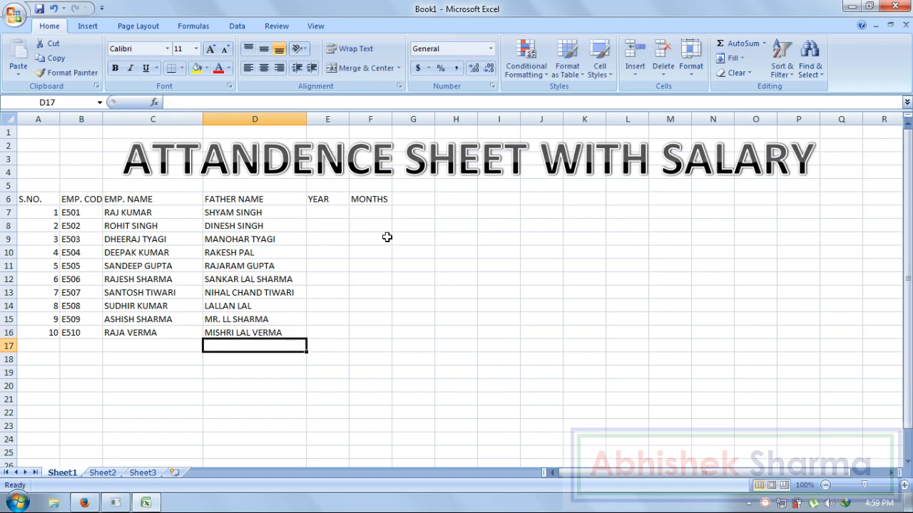
Enter 2016 in E7 under YEAR and fill it down to E16 for all employees
left_click_drag(327, 224, 328, 213)
left_click(322, 214)
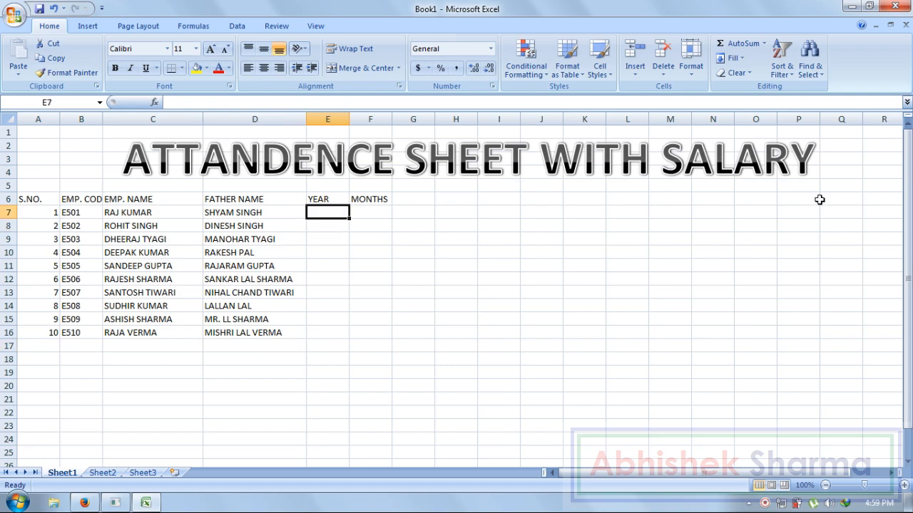
type("2016")
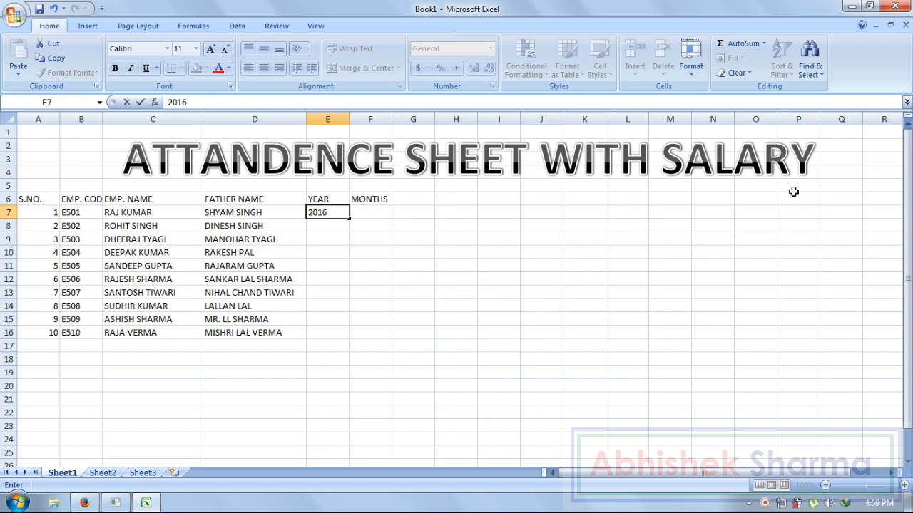
left_click_drag(349, 218, 333, 340)
left_click(449, 252)
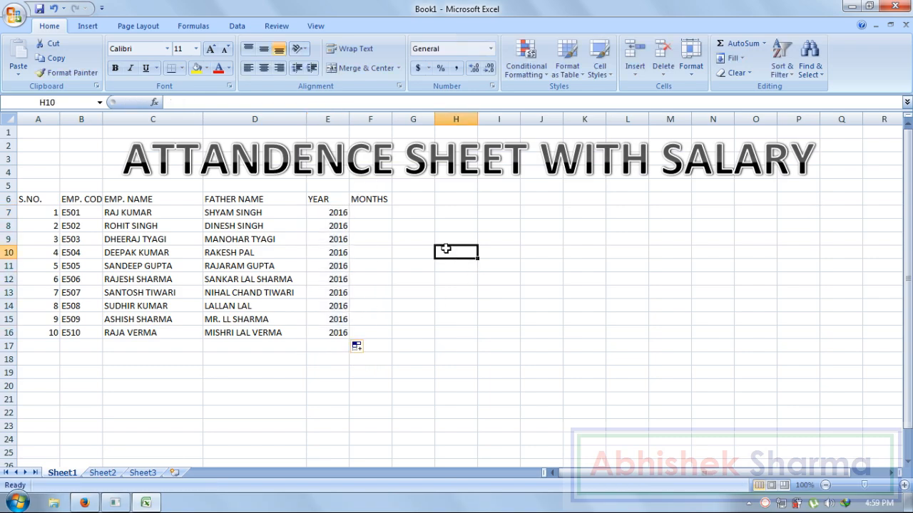
Enter NOV in F7 under MONTHS and fill it down to F16 for all employees
left_click(383, 212)
type("NOV")
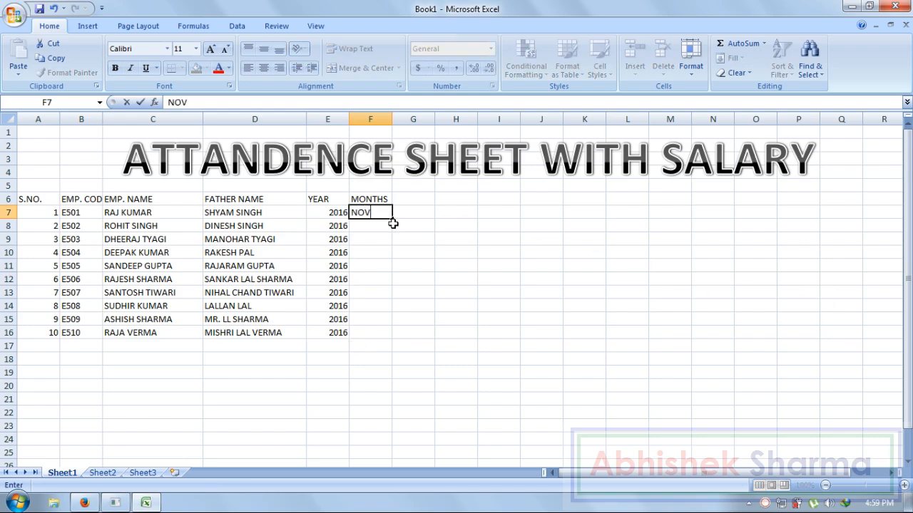
key("Return")
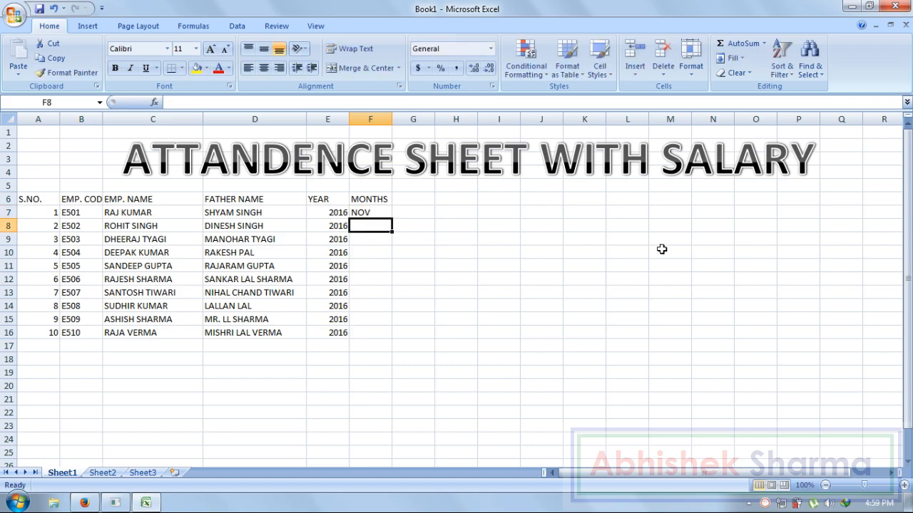
type("NOV")
left_click_drag(368, 208, 392, 339)
left_click(454, 289)
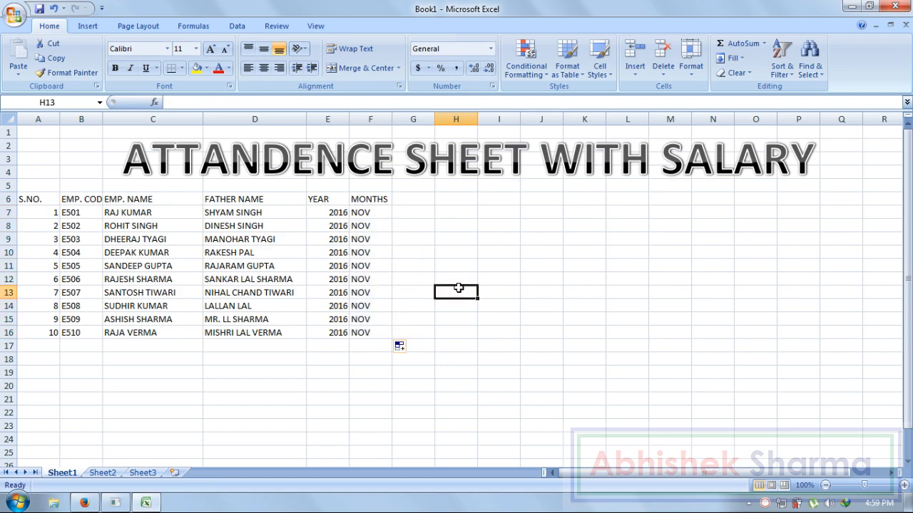
left_click(8, 199)
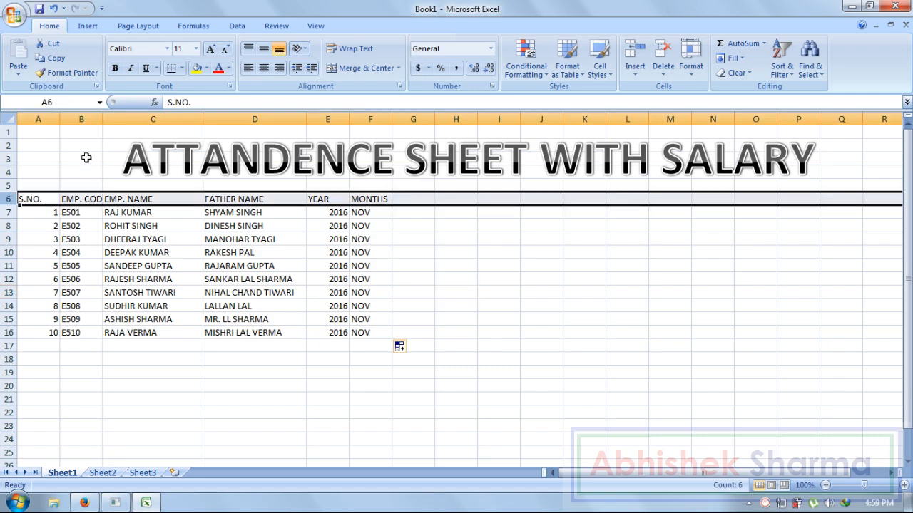
left_click(460, 279)
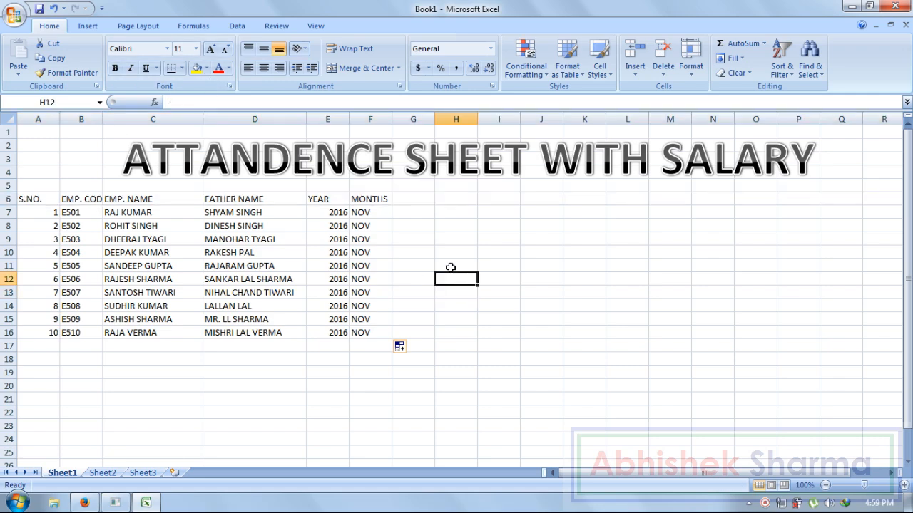
left_click(411, 213)
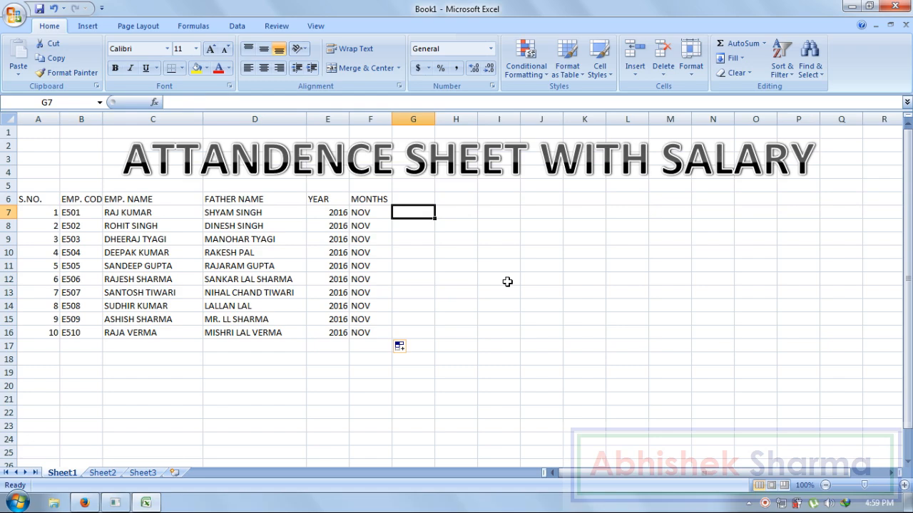
Enter day numbers 1, 2 and 3 in G6 to I6 and extend the series across row 6 to 30 in AJ6
left_click(411, 199)
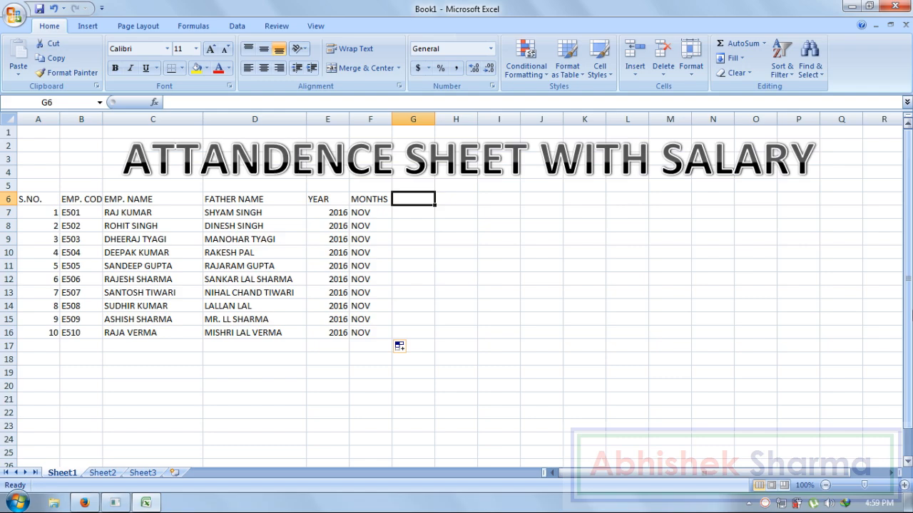
type("1")
key("Tab")
type("2")
key("Tab")
type("3")
key("Tab")
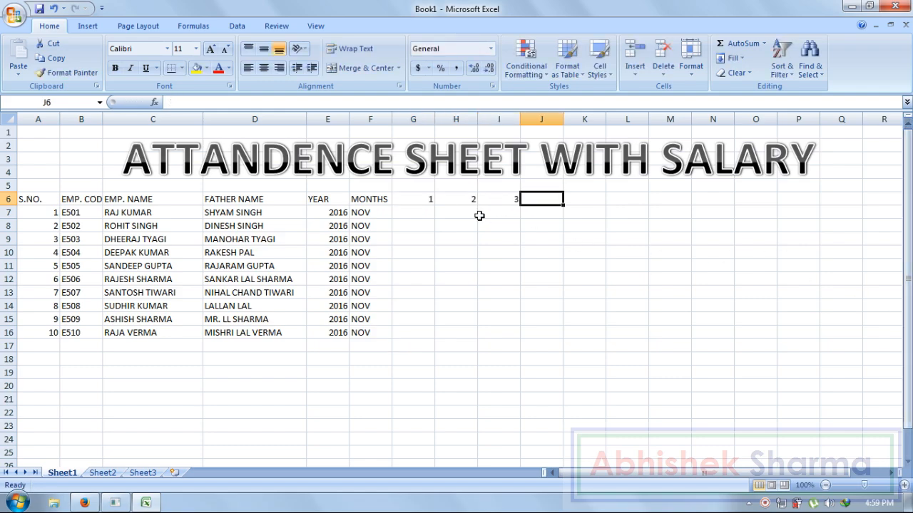
left_click_drag(423, 199, 767, 208)
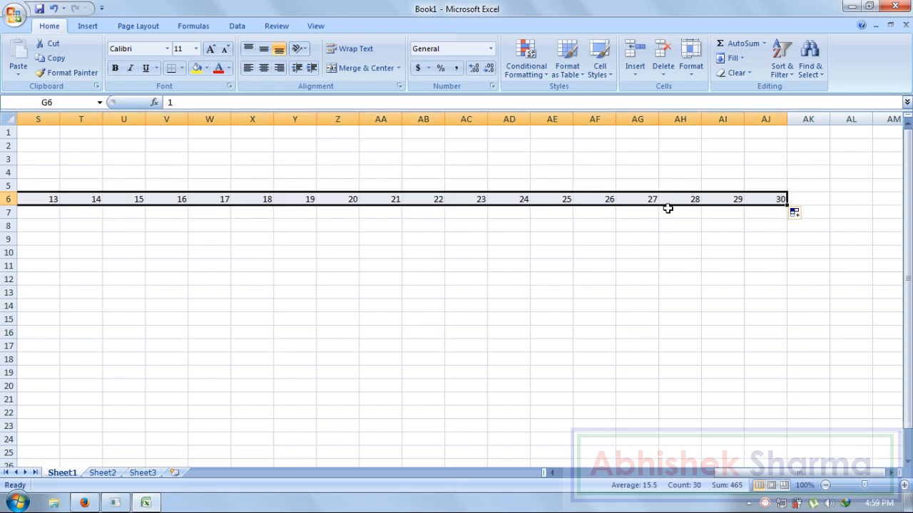
left_click(670, 187)
key("Home")
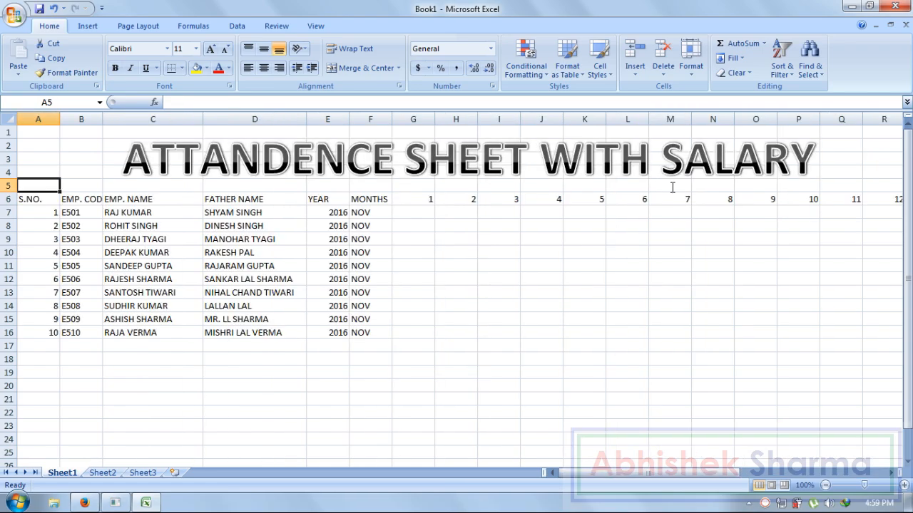
Check today's date on the system clock and enter SUN in S5 above day 13 and MON in T5 above day 14
left_click(417, 189)
left_click(422, 199)
key("Up")
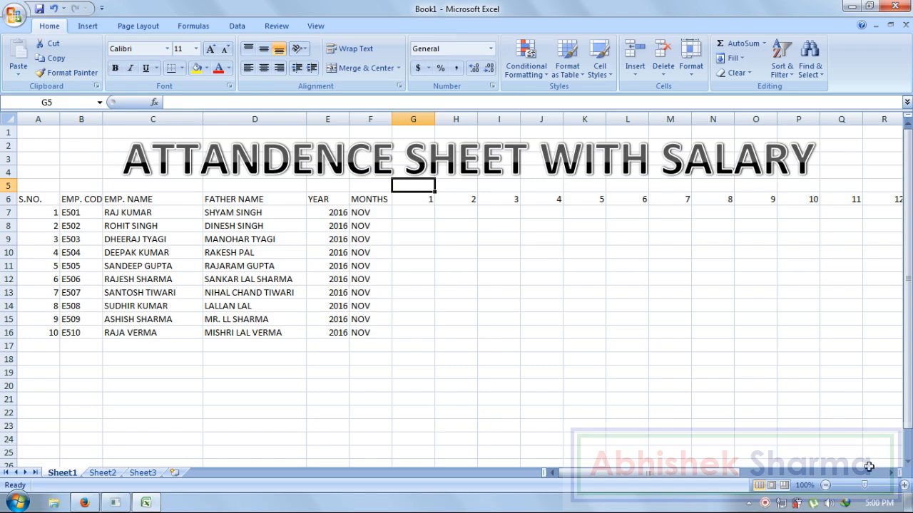
mouse_move(875, 505)
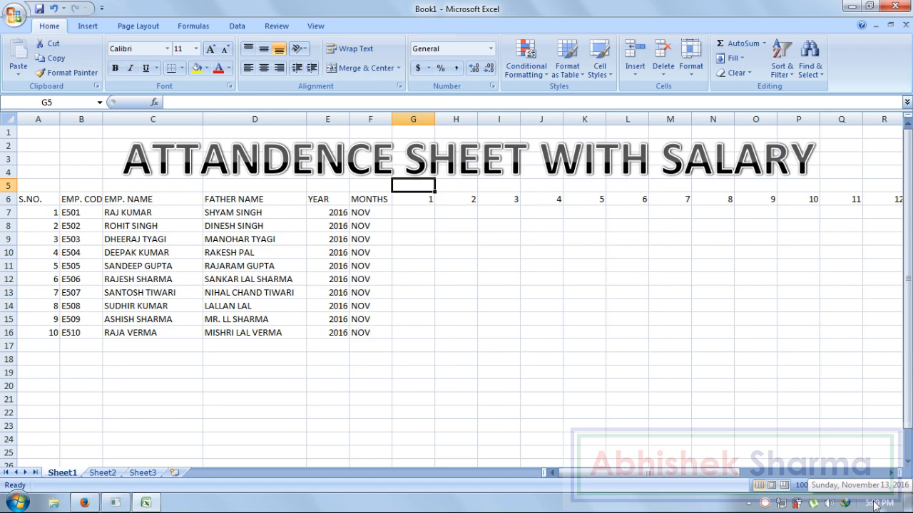
left_click_drag(638, 473, 685, 482)
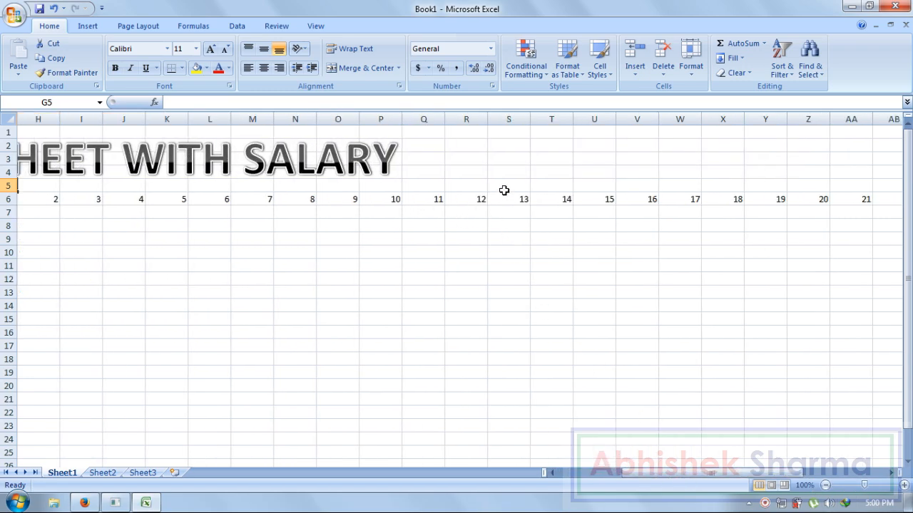
left_click(503, 189)
type("SUN")
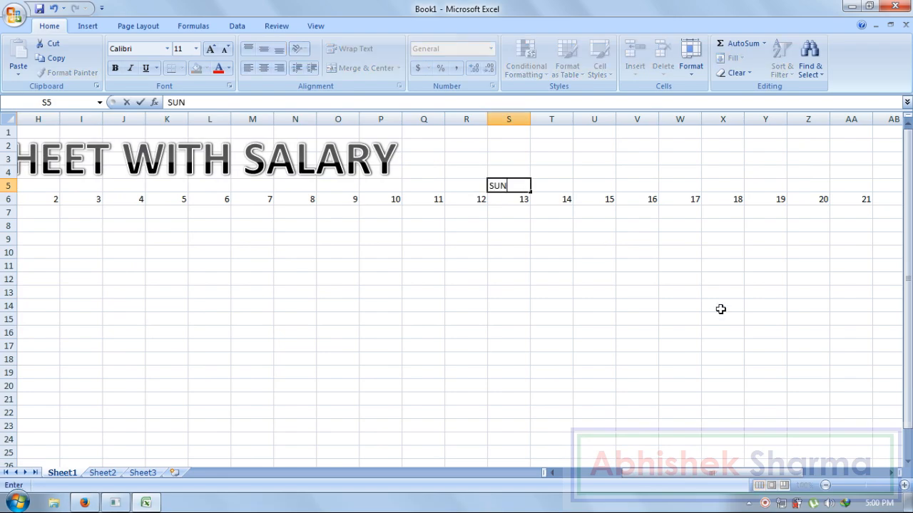
key("Tab")
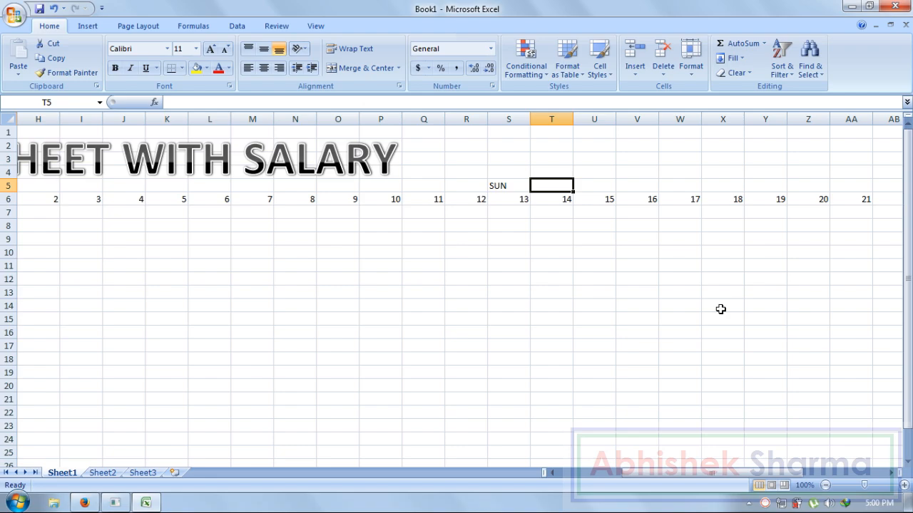
type("MON")
key("Return")
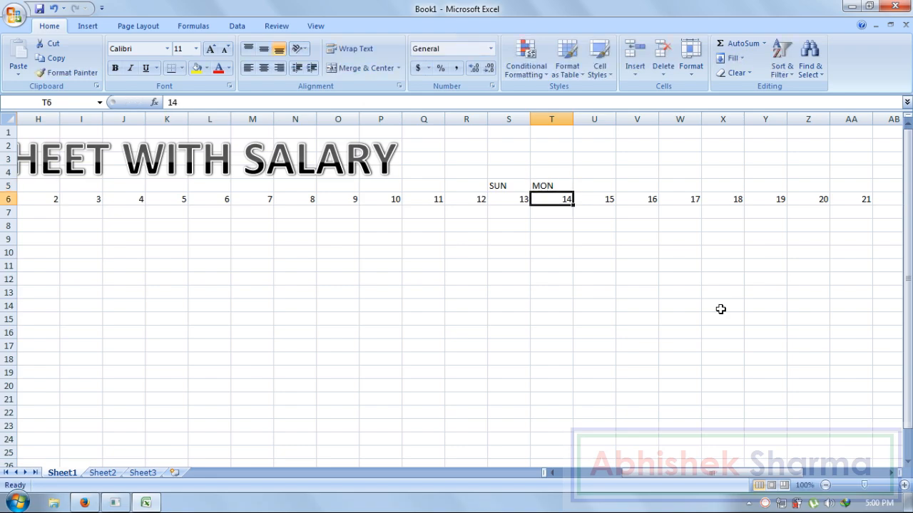
Fill the weekday names from SUN and MON across row 5, back to G5 and forward to AJ5, covering all 30 days
left_click_drag(546, 184, 506, 184)
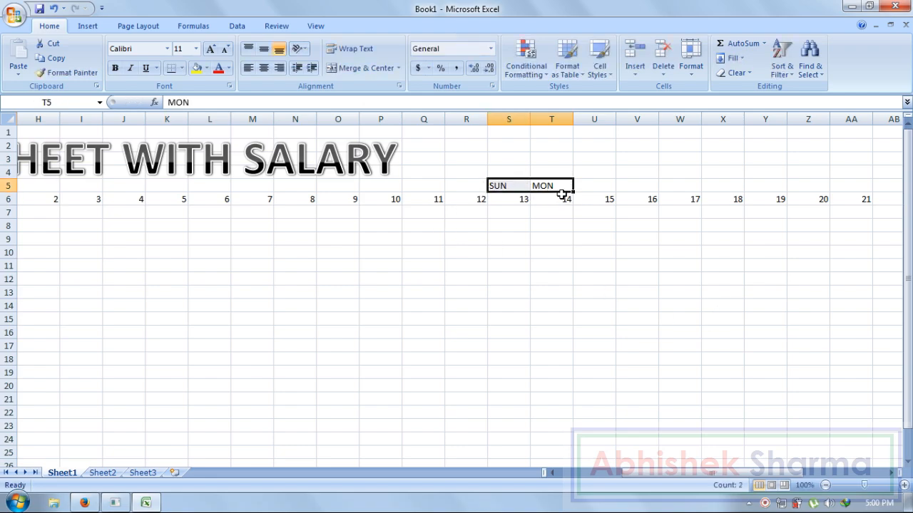
left_click_drag(574, 193, 242, 195)
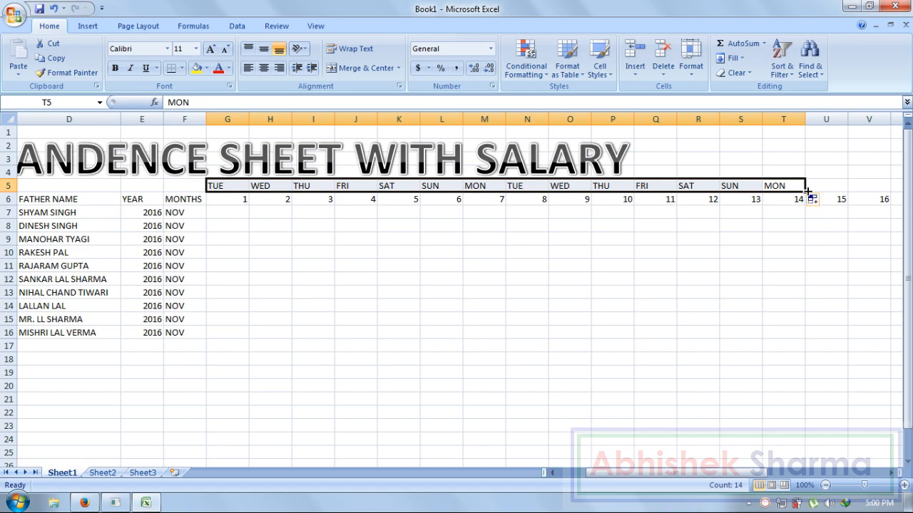
left_click_drag(806, 194, 861, 189)
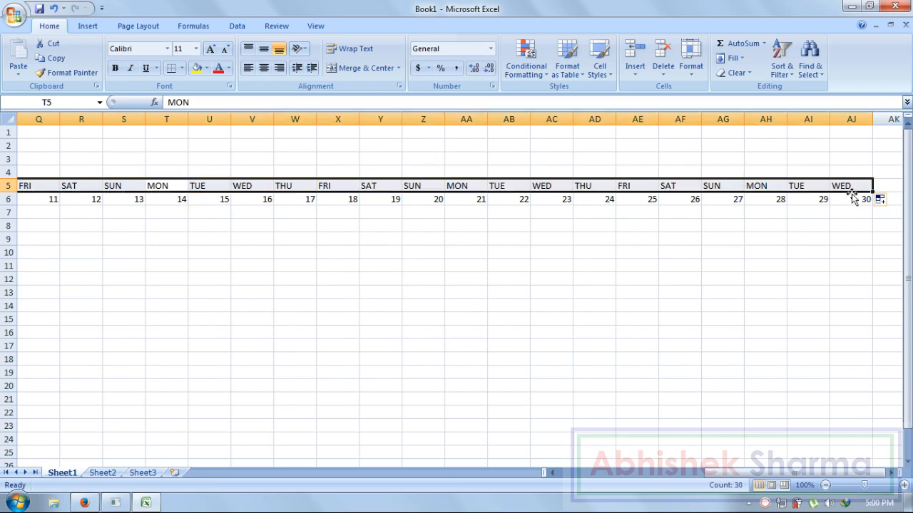
left_click(846, 208)
left_click(657, 214)
key("ctrl+Left")
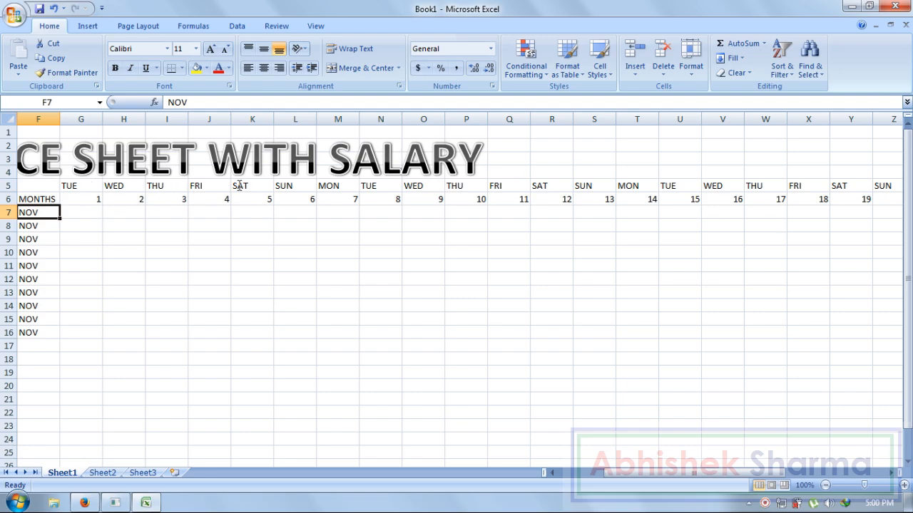
left_click(102, 318)
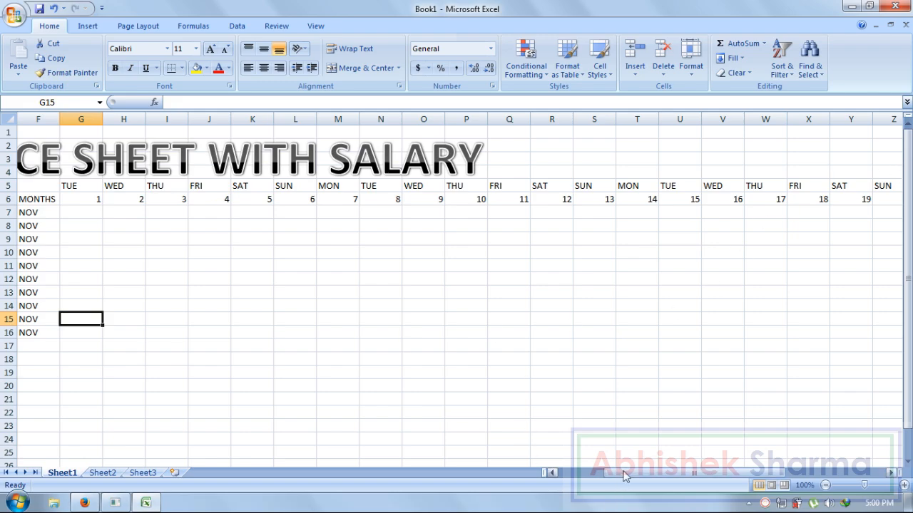
left_click_drag(624, 477, 706, 476)
left_click_drag(842, 186, 21, 387)
left_click(529, 314)
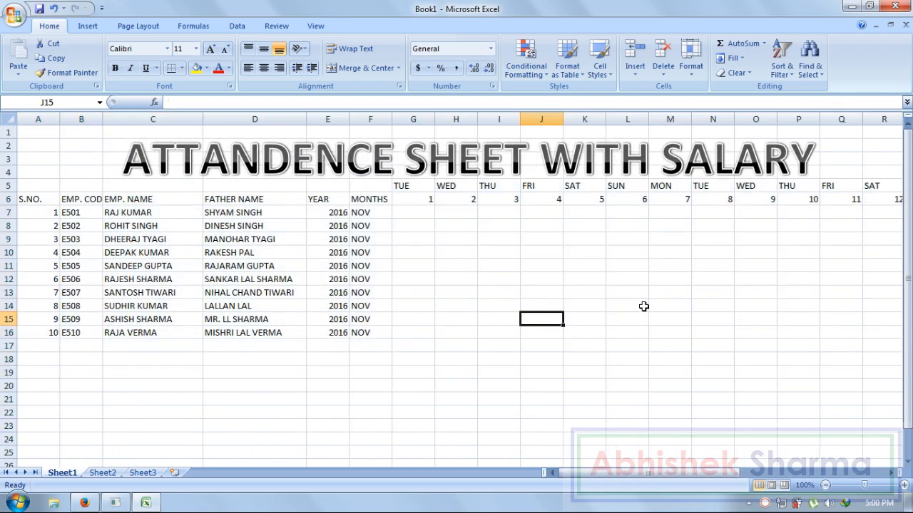
AutoFit the column widths across the whole sheet
left_click(9, 116)
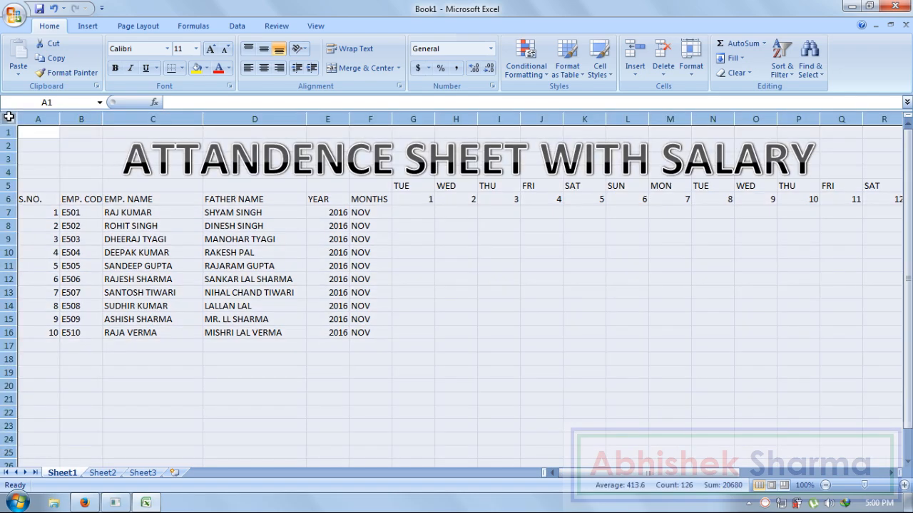
left_click(691, 57)
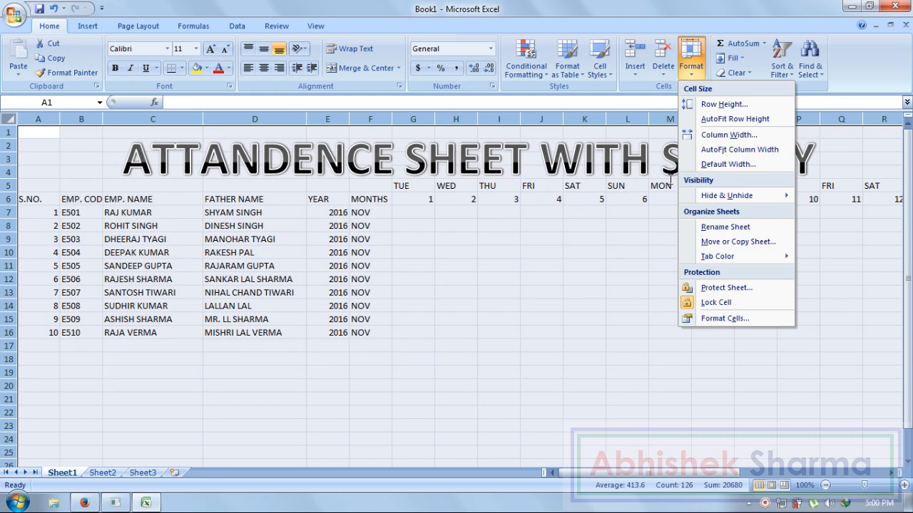
left_click(710, 150)
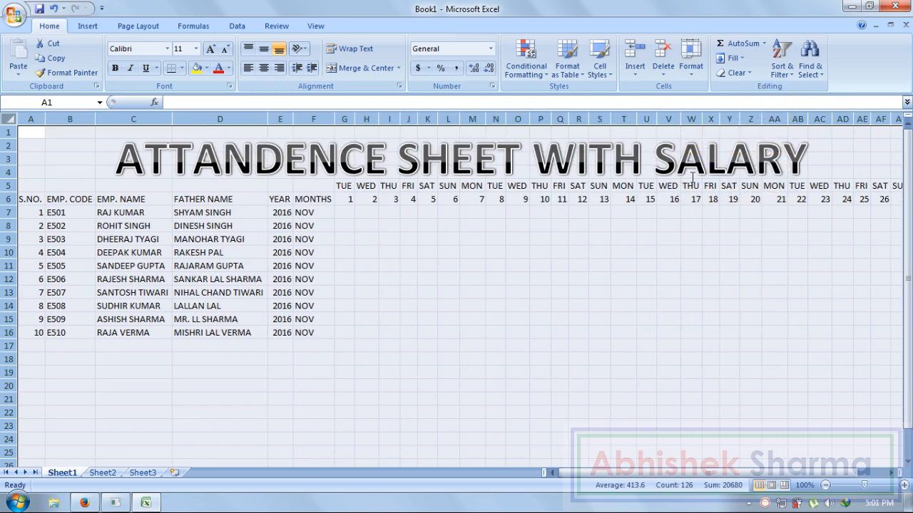
left_click(709, 234)
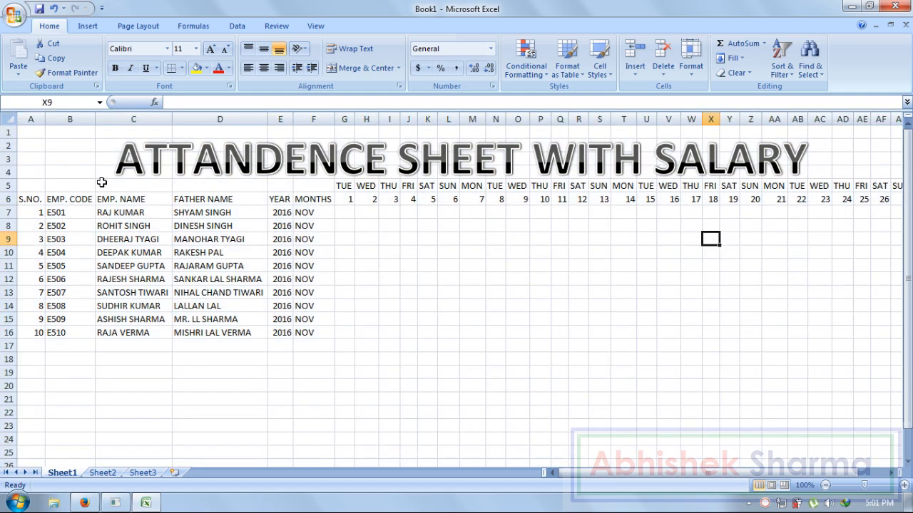
Fill header rows 5 and 6 with black and set their text colour to yellow
left_click_drag(7, 199, 7, 185)
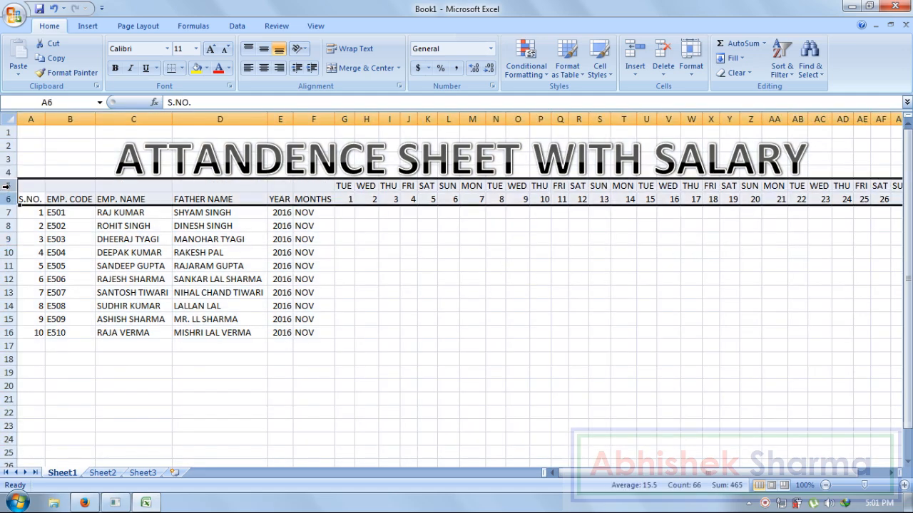
left_click(205, 69)
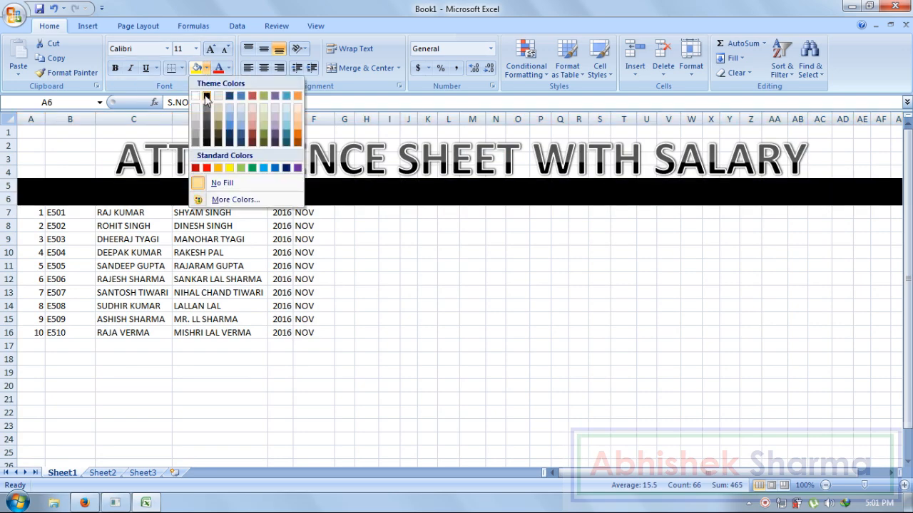
left_click(207, 98)
left_click(229, 69)
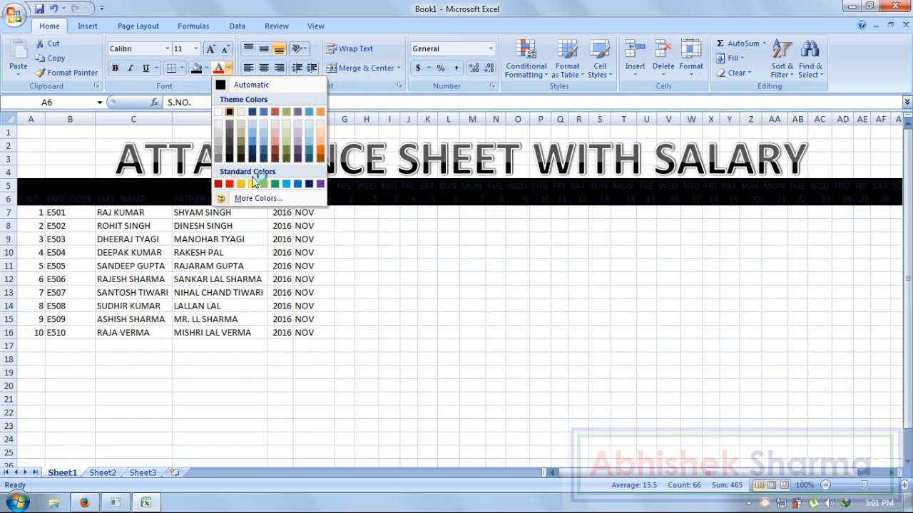
left_click(259, 184)
left_click(460, 291)
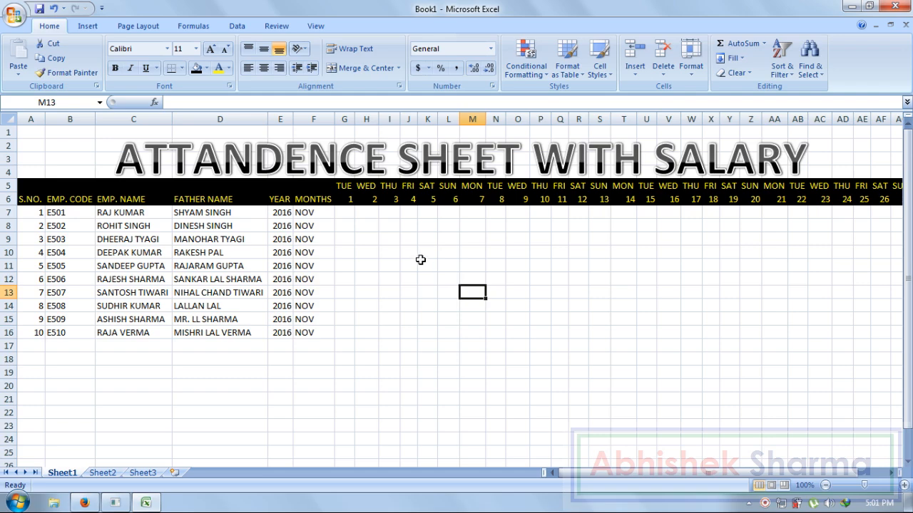
left_click(578, 281)
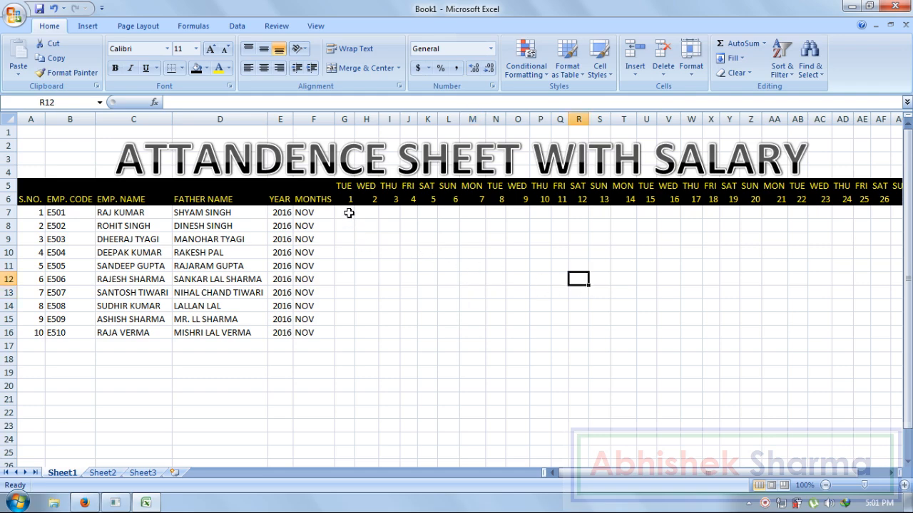
Enter SUN in L7 under day 6 and fill it down to L16 for all employees
left_click(349, 213)
key("Right")
key("Right")
key("Right")
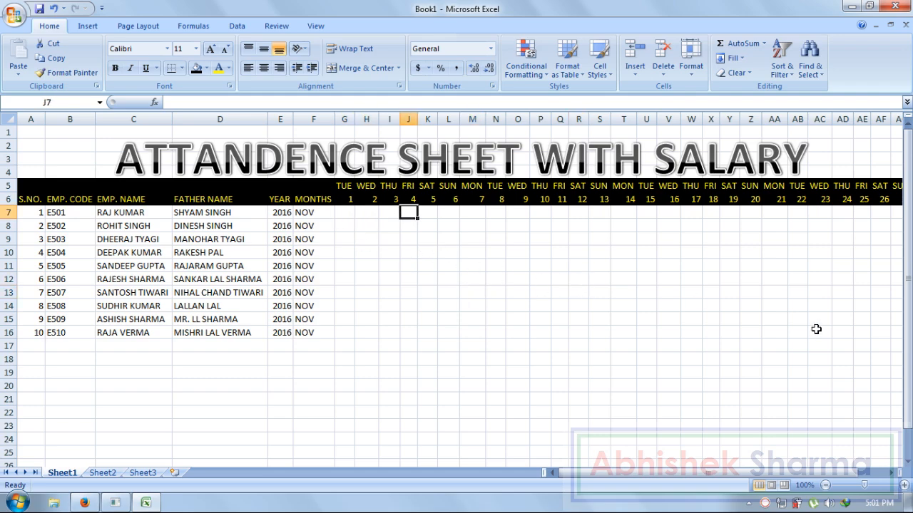
key("Right")
key("Right")
type("SU")
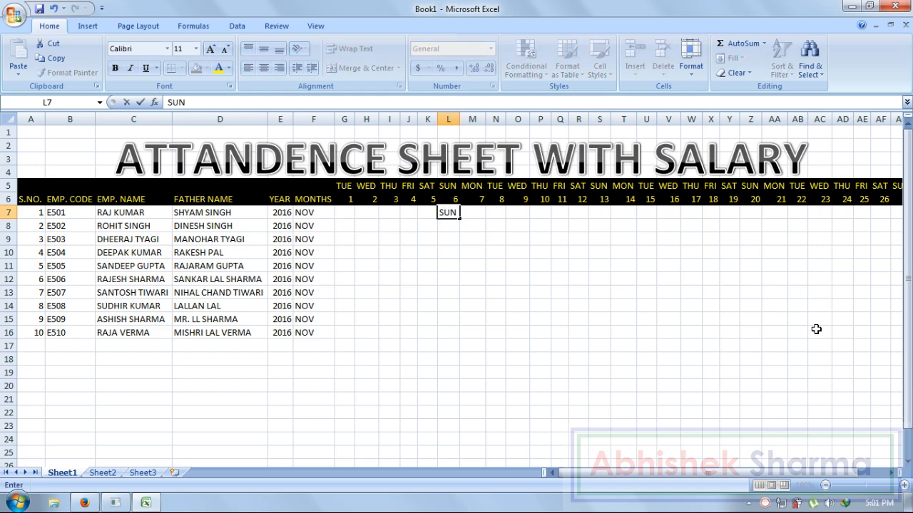
left_click(462, 279)
left_click_drag(452, 334, 448, 214)
key("ctrl+d")
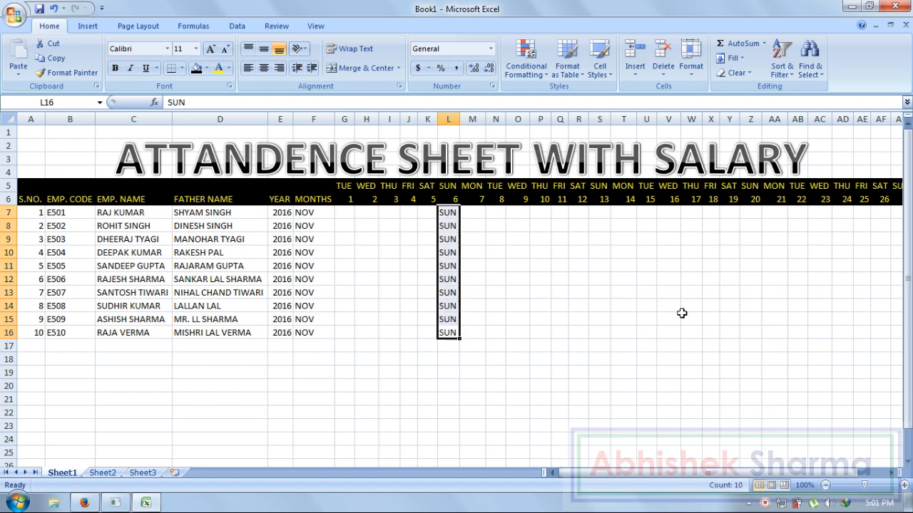
Fill the SUN cells L7:L16 with red and set their text colour to yellow
left_click(207, 76)
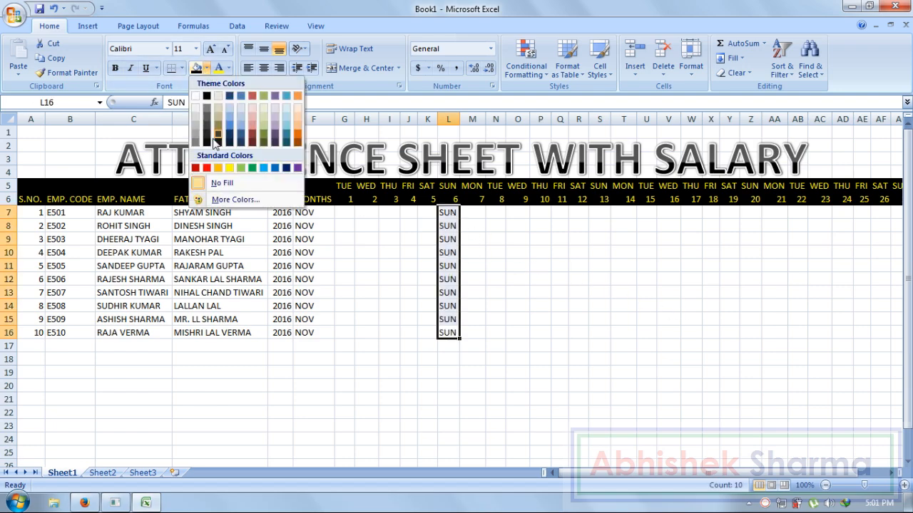
left_click(205, 171)
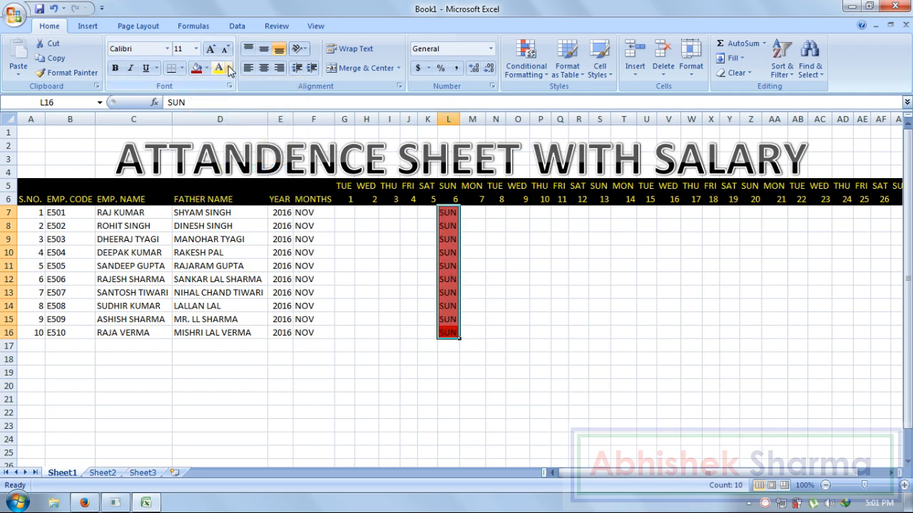
left_click(219, 68)
left_click(446, 305)
Copy the formatted SUN cells L7:L16 to S7 under day 13 and Z7 under day 20
left_click_drag(452, 211, 451, 332)
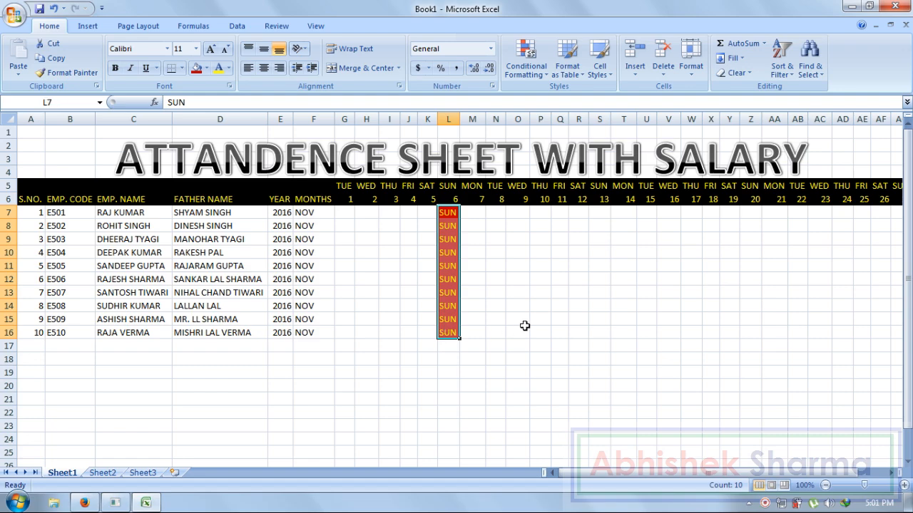
key("ctrl+c")
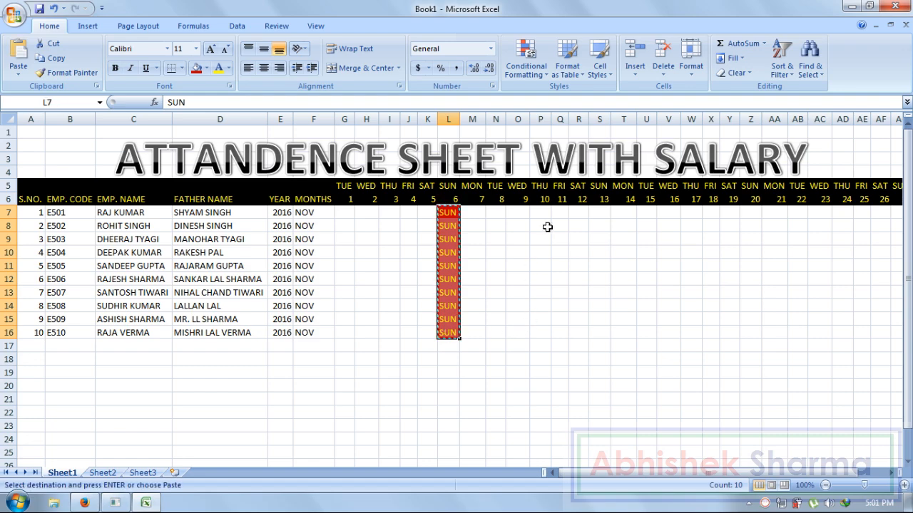
left_click(596, 211)
key("Return")
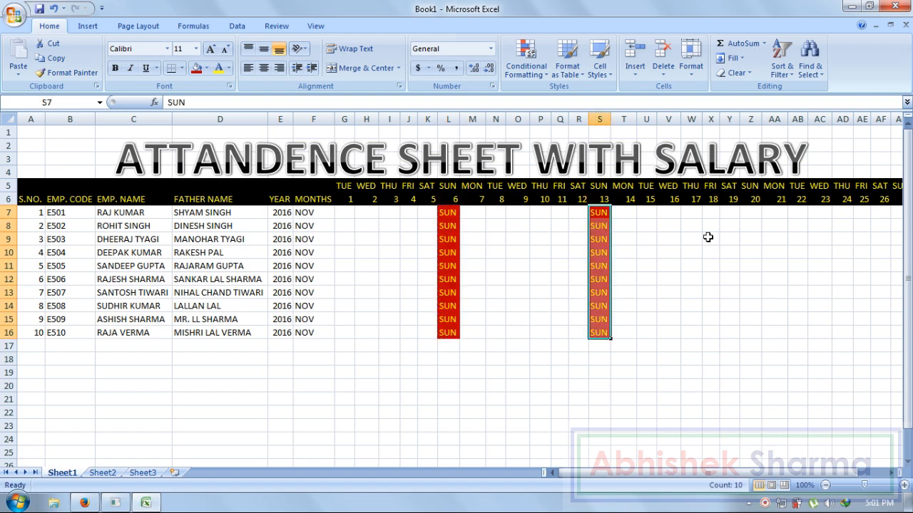
key("ctrl+c")
left_click(753, 210)
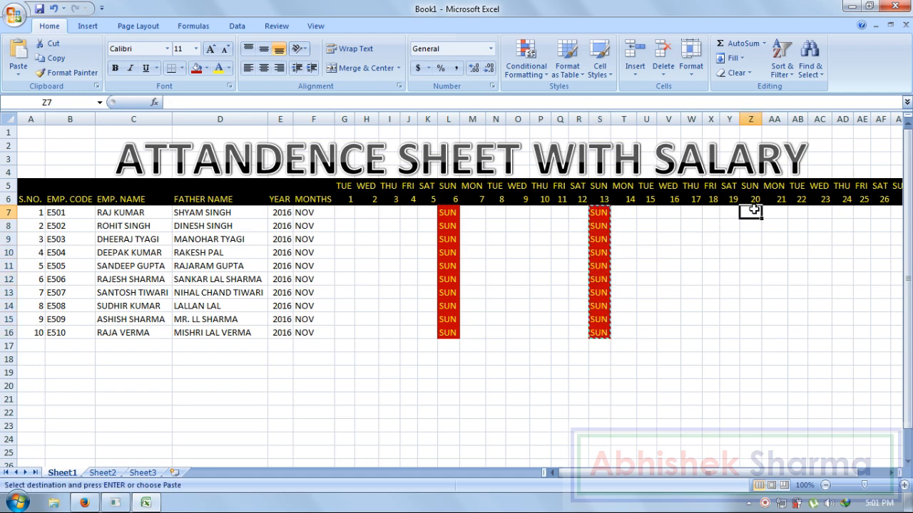
key("Return")
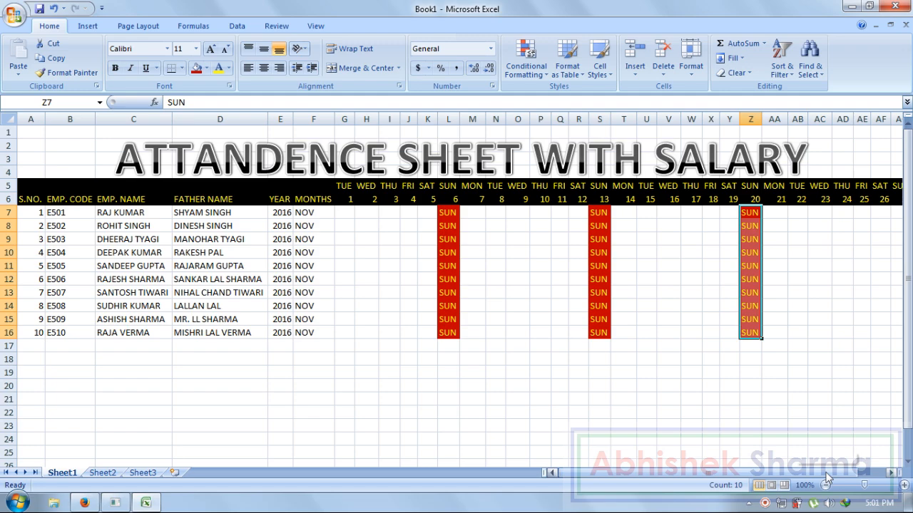
Copy the SUN cells from column Z to AG7 under day 27
scroll(827, 476, "right", 3)
key("ctrl+c")
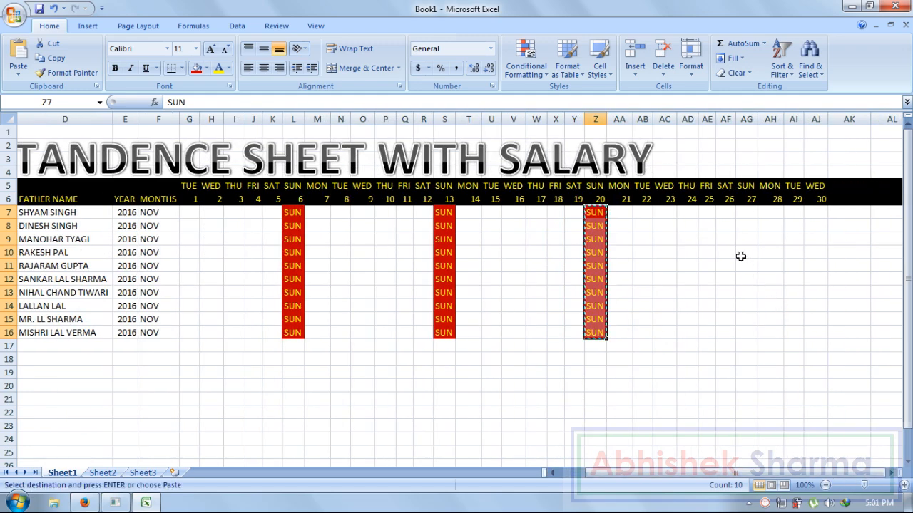
left_click(746, 213)
key("Return")
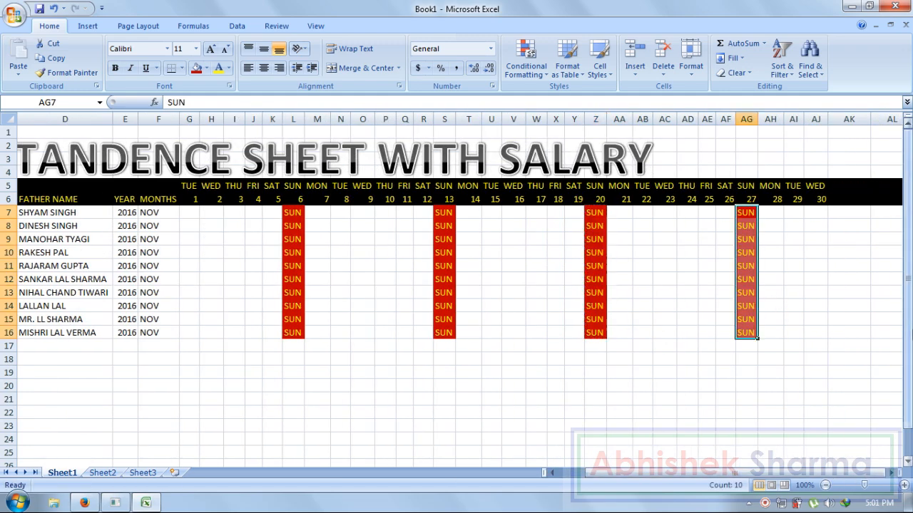
left_click(619, 412)
left_click(531, 345)
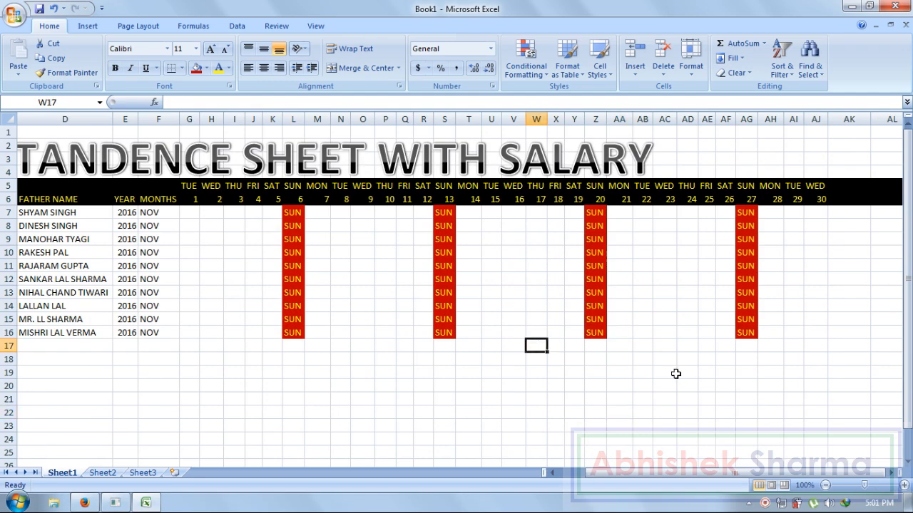
Fill the serial numbers in A7:A16 with dark blue and make their text yellow
key("Home")
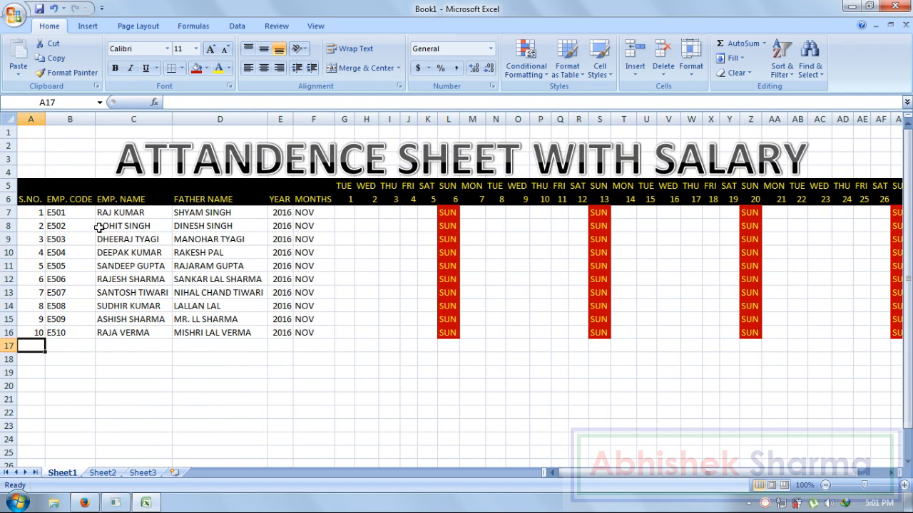
left_click_drag(36, 212, 38, 333)
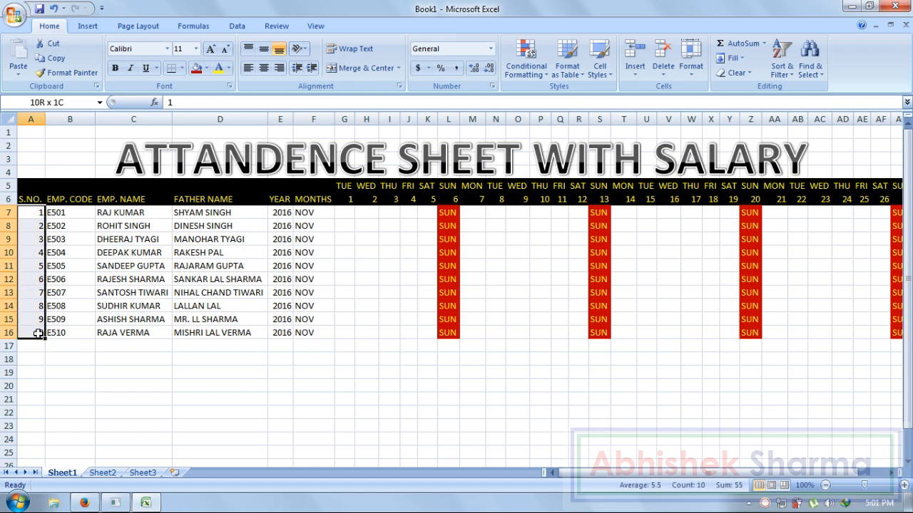
left_click(206, 68)
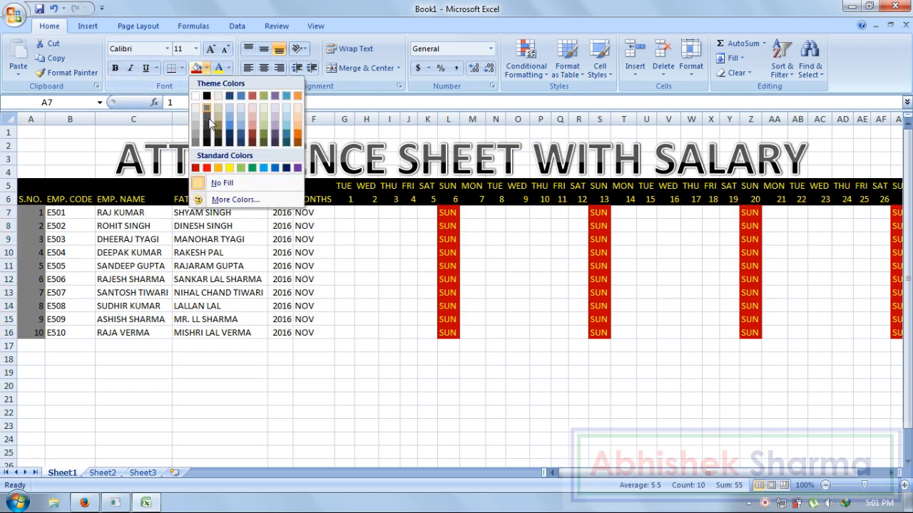
left_click(285, 169)
Fill the employee codes in B7:B16 with the darkest theme red and make their text yellow
left_click_drag(81, 214, 78, 333)
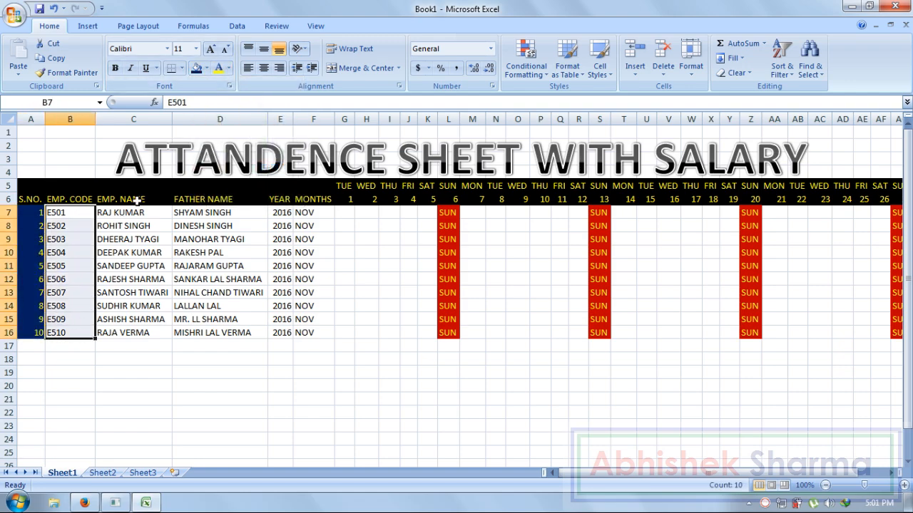
left_click(206, 69)
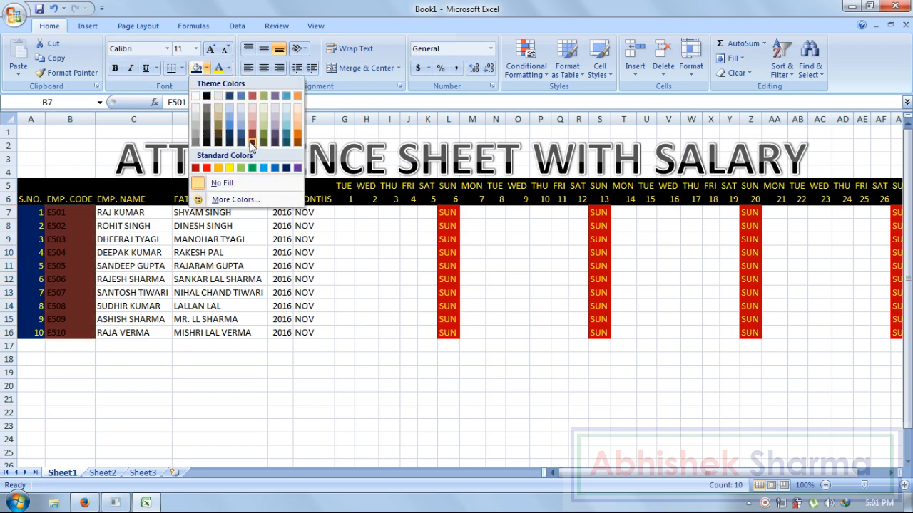
left_click(251, 146)
Fill the employee and father names in C7:D16 with the darkest theme tan and set their text to white
mouse_move(138, 213)
left_mouse_down()
mouse_move(214, 336)
mouse_move(136, 265)
mouse_move(140, 213)
left_mouse_up()
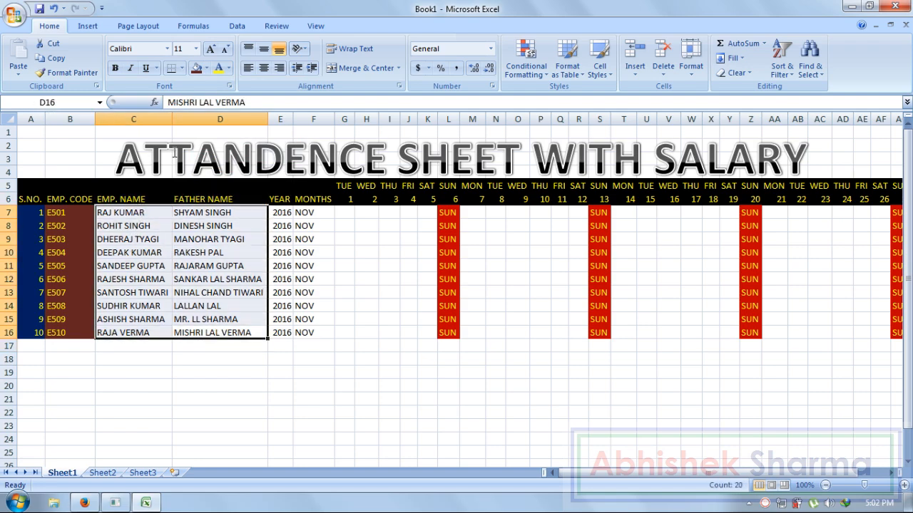
left_click(207, 68)
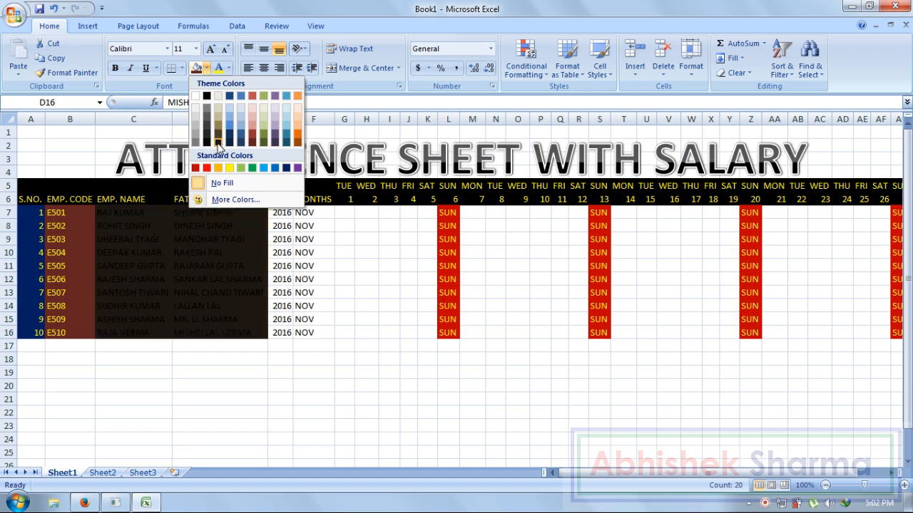
left_click(218, 143)
left_click(229, 68)
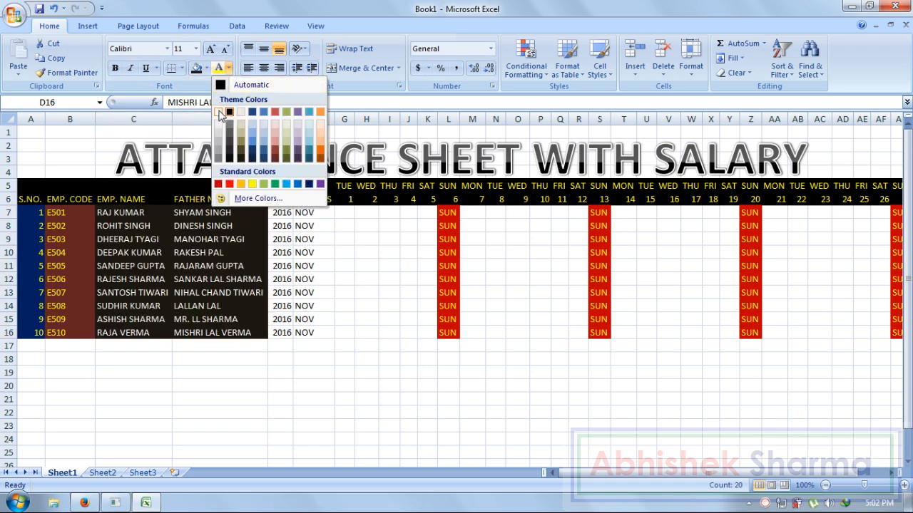
left_click(220, 112)
left_click(301, 318)
Fill the year and month cells E7:F16 with the darkest theme orange and give them a light text colour
left_click_drag(283, 211, 306, 330)
left_click(206, 68)
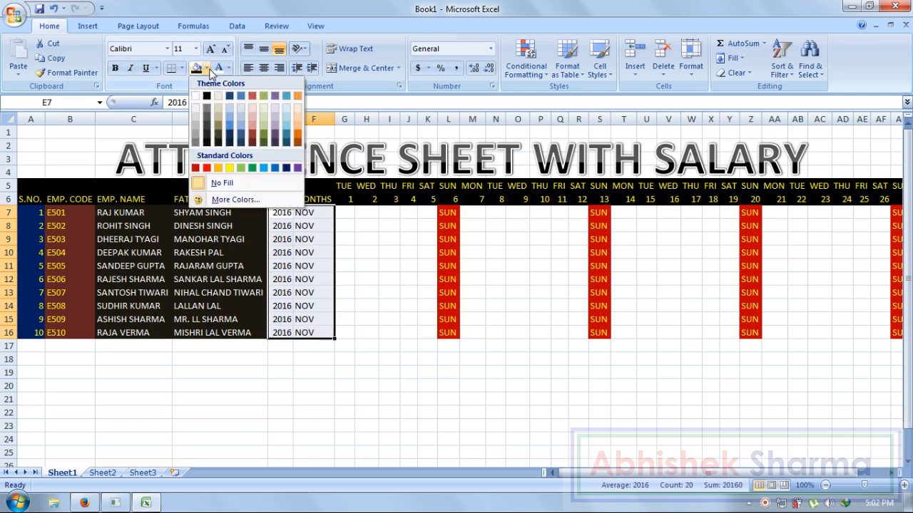
left_click(299, 145)
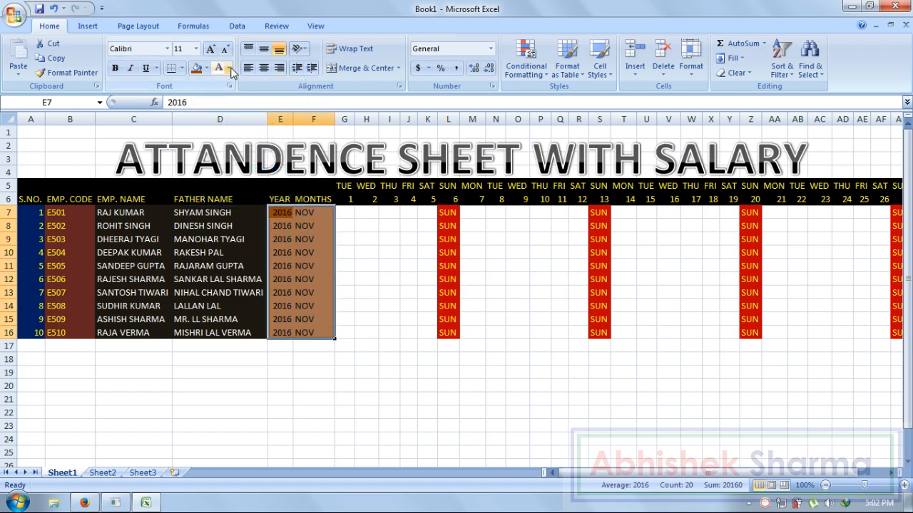
left_click(228, 68)
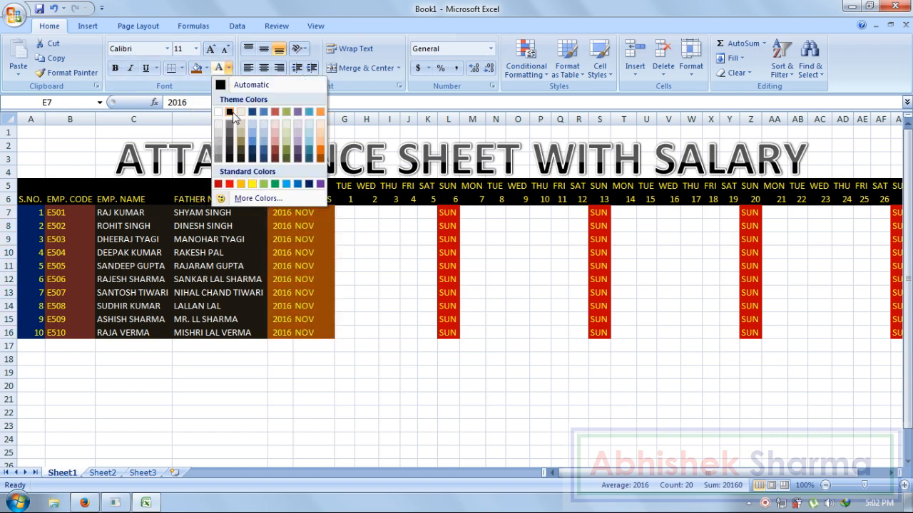
left_click(356, 275)
Fill the attendance cells G7:K16 for days 1 to 5 with a custom dark green and make their text yellow
left_click_drag(347, 217, 426, 328)
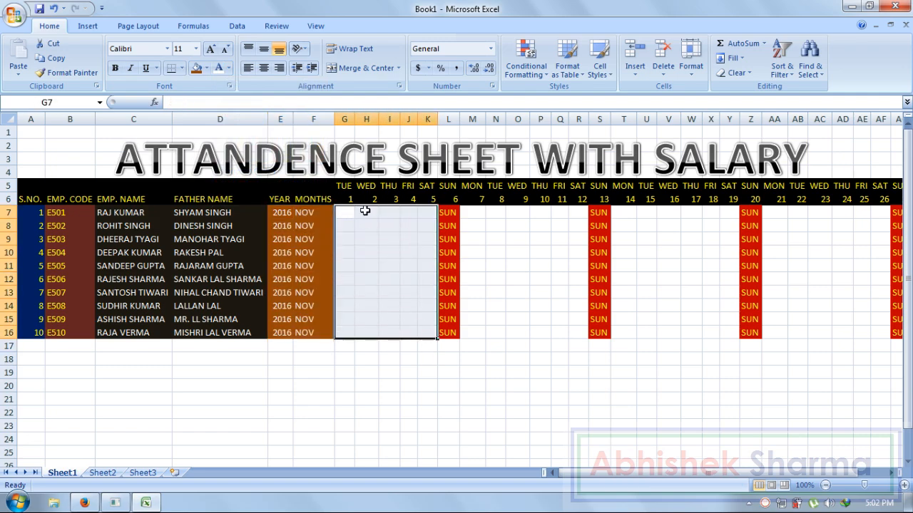
left_click(205, 67)
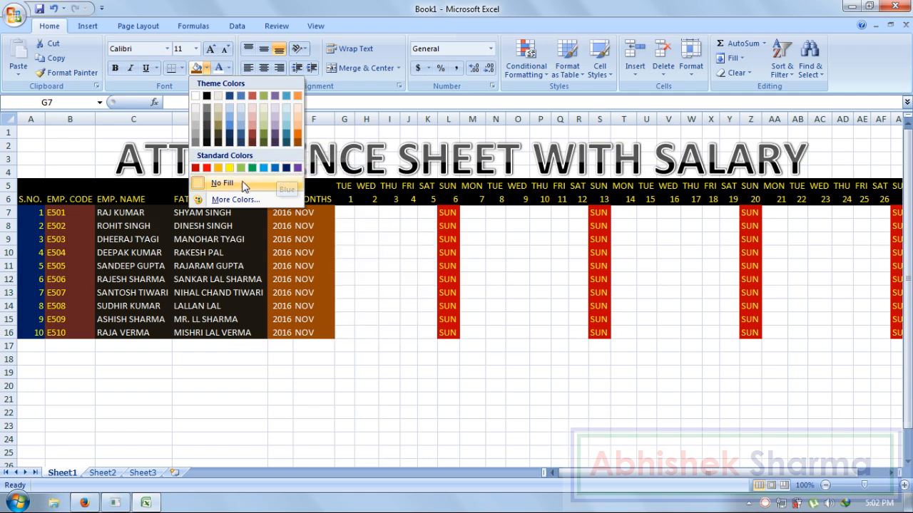
left_click(241, 199)
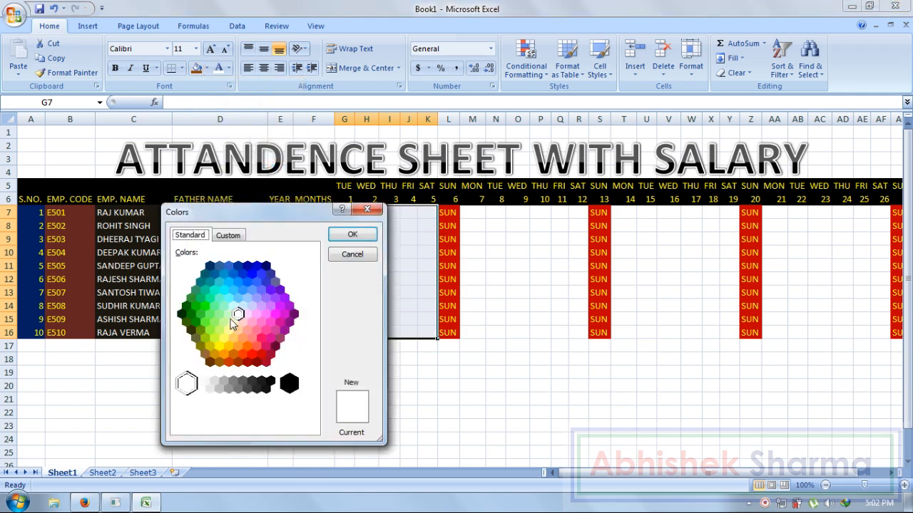
left_click(185, 314)
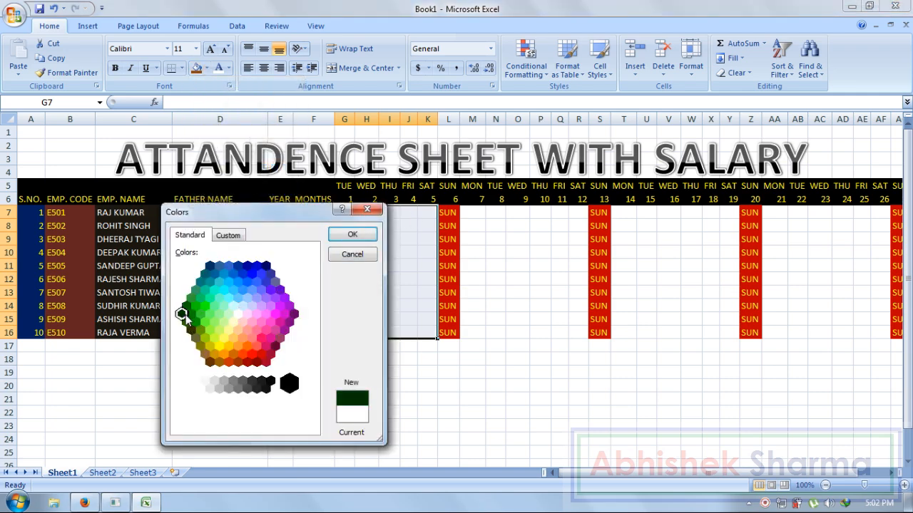
left_click(353, 236)
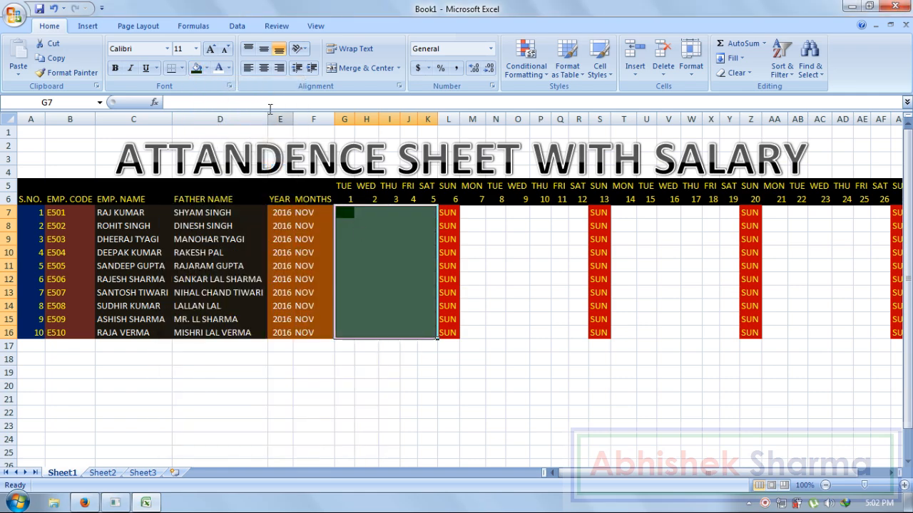
left_click(228, 68)
left_click(253, 184)
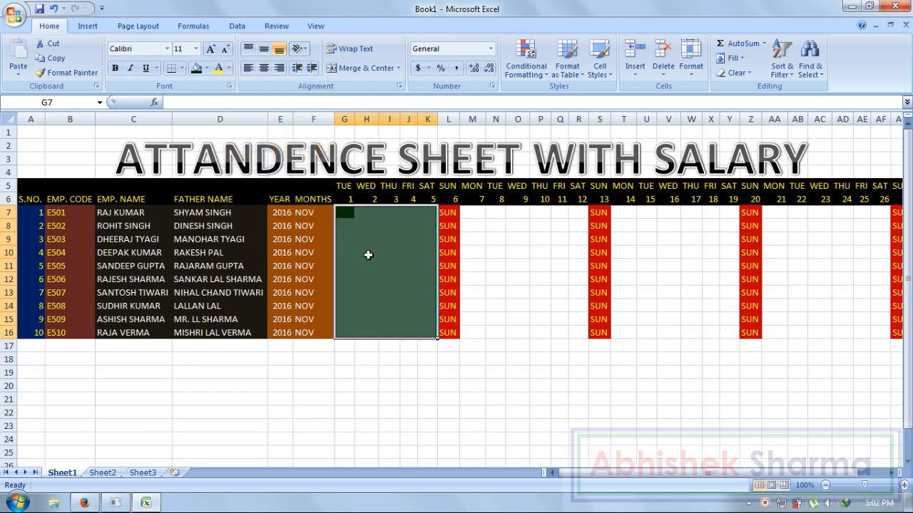
Copy the dark green and yellow formatting to the remaining weekday blocks M7:R16, T7:Y16, AA7:AF16 and AH7:AJ16
left_click(67, 72)
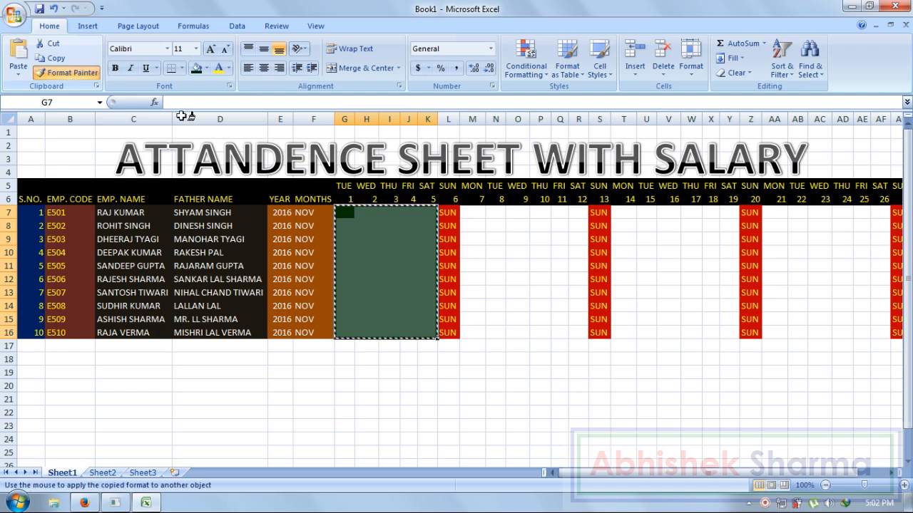
left_click_drag(468, 209, 576, 337)
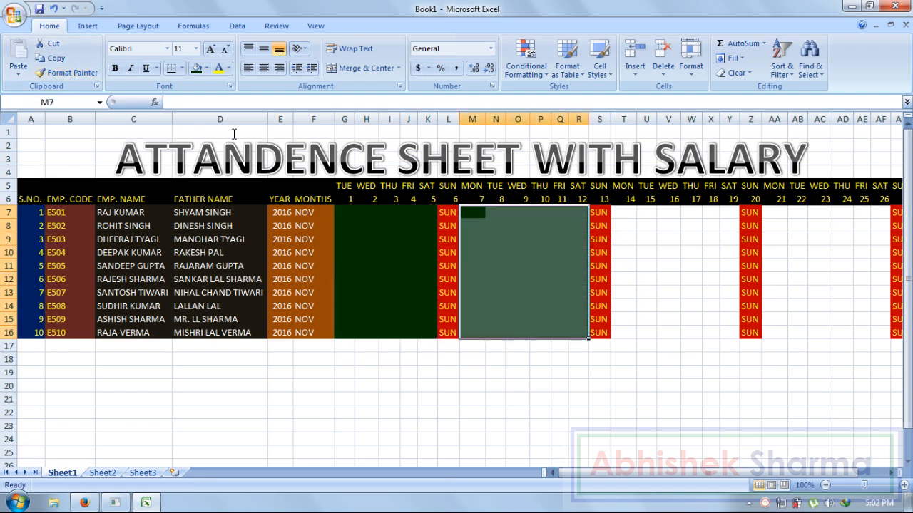
left_click(68, 72)
left_click_drag(619, 211, 731, 327)
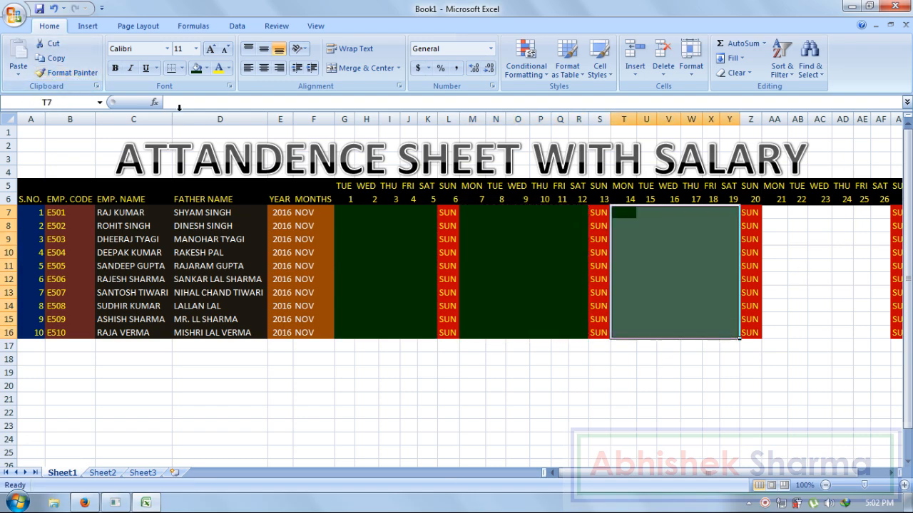
left_click(68, 72)
mouse_move(765, 214)
left_mouse_down()
mouse_move(782, 261)
mouse_move(883, 335)
left_mouse_up()
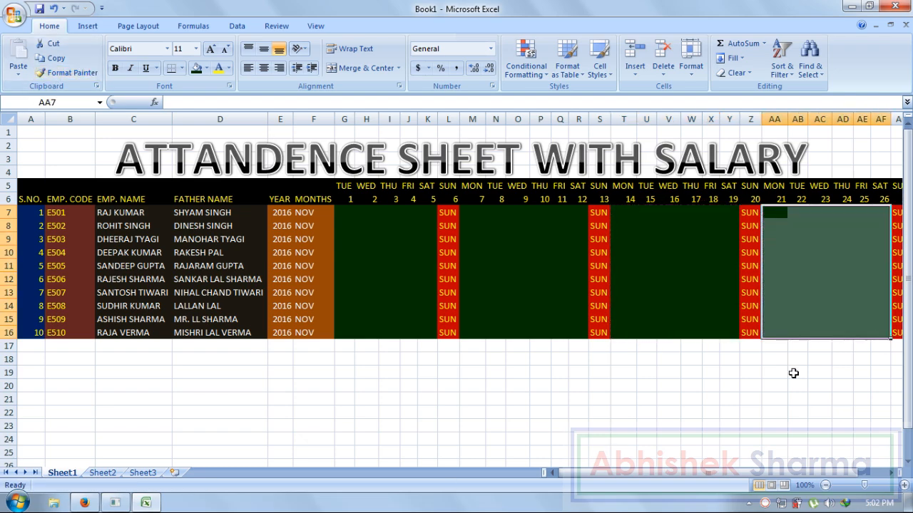
left_click_drag(771, 476, 871, 486)
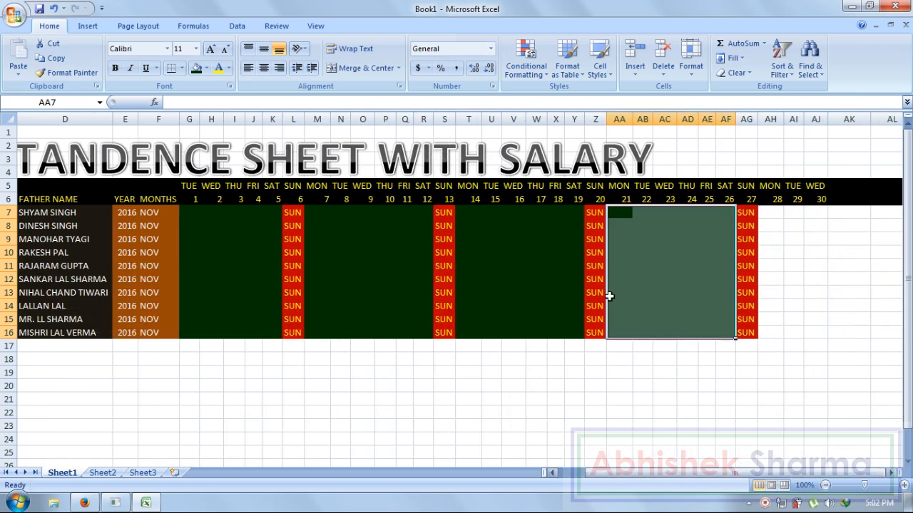
left_click(68, 72)
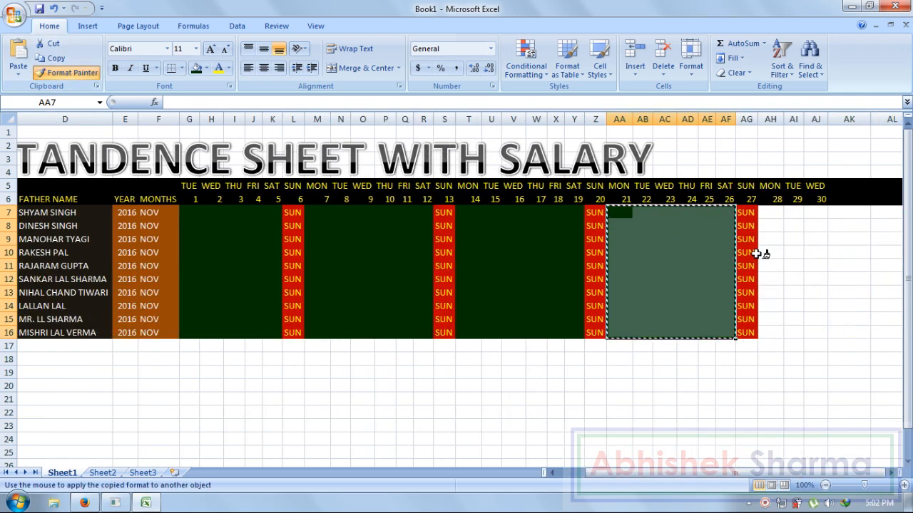
mouse_move(762, 217)
left_mouse_down()
mouse_move(790, 235)
mouse_move(822, 310)
mouse_move(820, 334)
left_mouse_up()
left_click(646, 368)
left_click(637, 344)
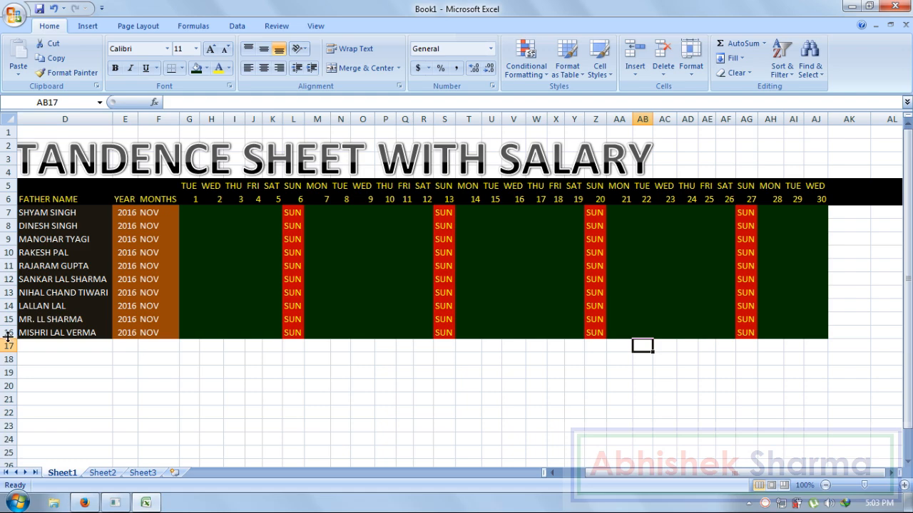
Apply all borders to every cell in rows 5 to 16
left_click_drag(7, 333, 7, 184)
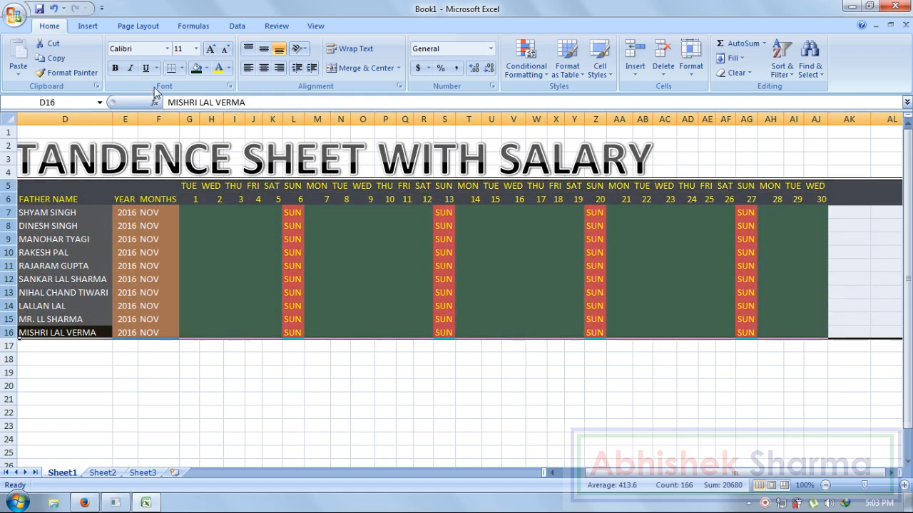
left_click(182, 68)
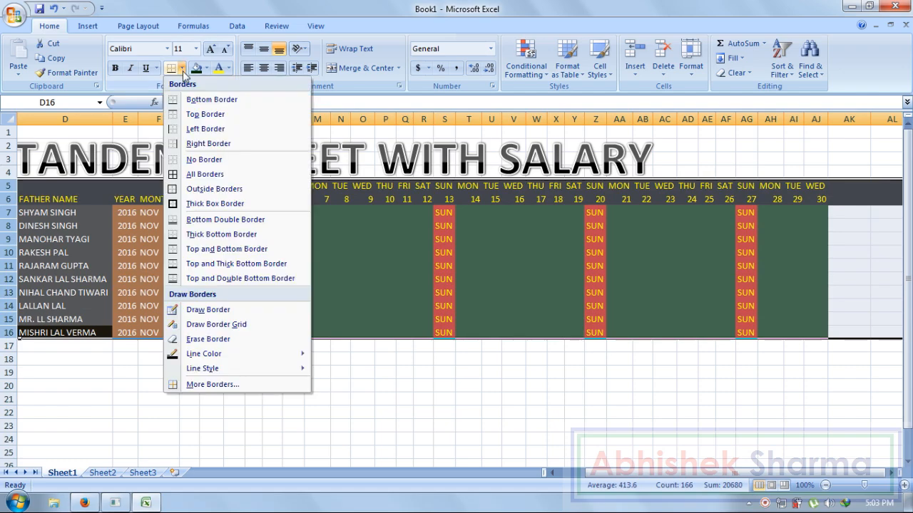
left_click(200, 176)
left_click(422, 372)
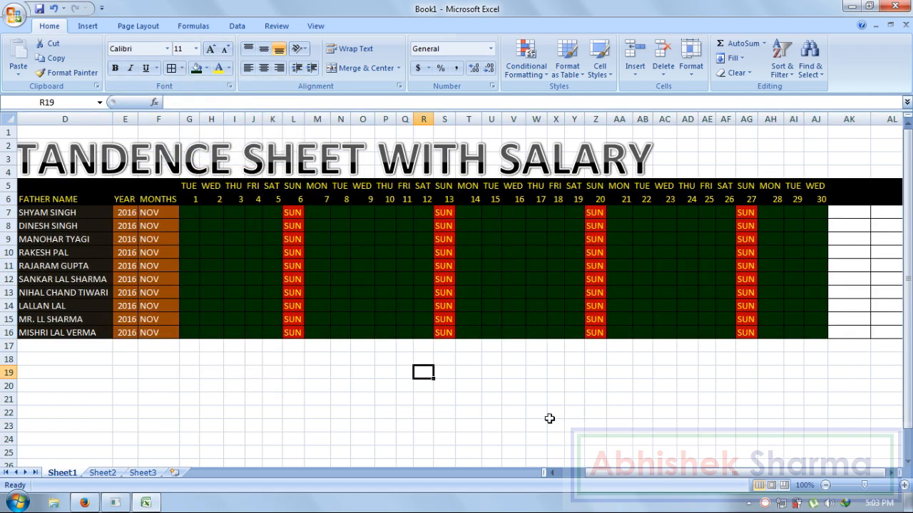
Enter P for days 1 to 5 in row 7, the first employee's attendance
left_click_drag(736, 473, 727, 476)
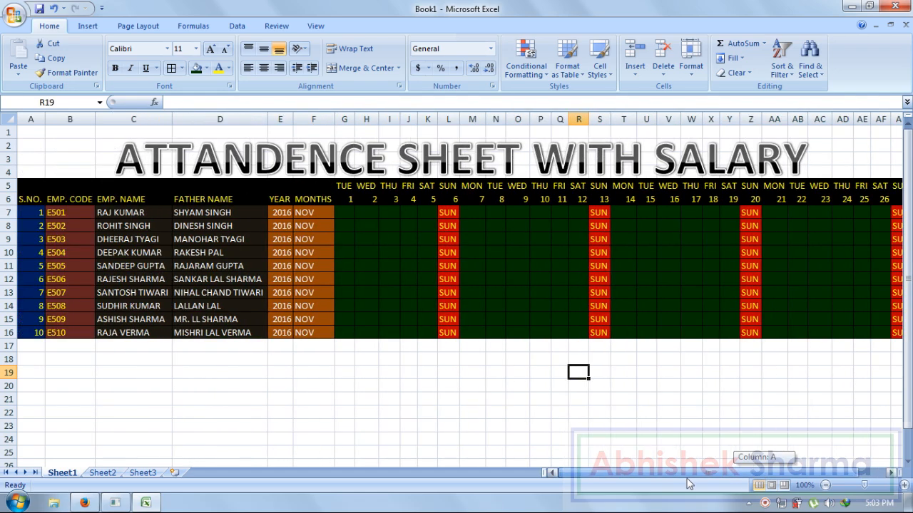
left_click(306, 397)
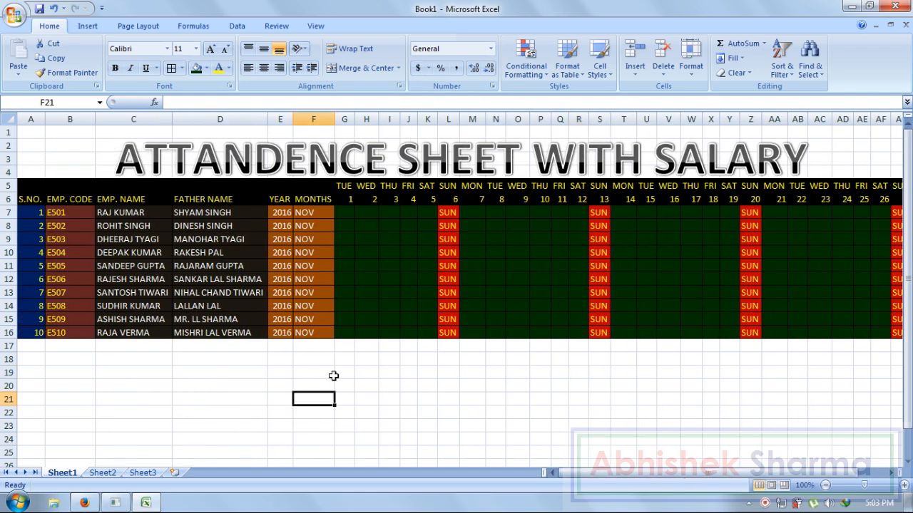
left_click(348, 214)
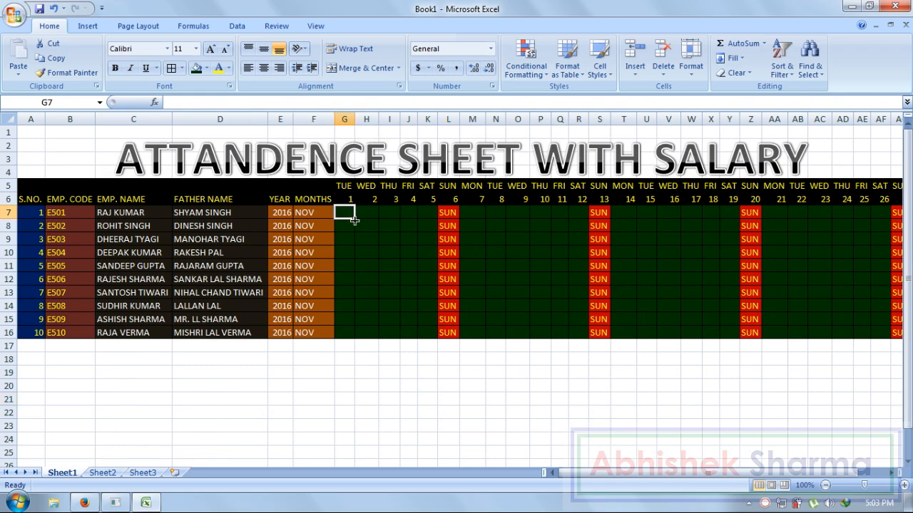
type("P")
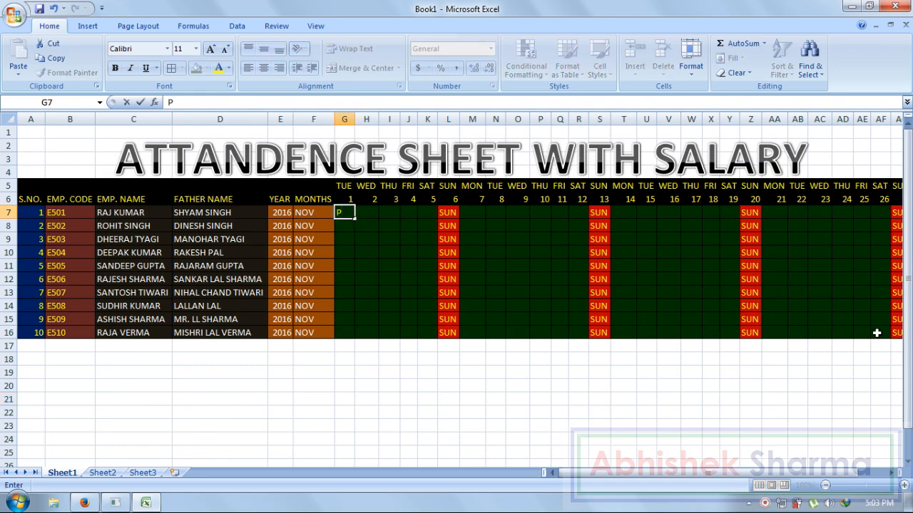
key("Tab")
type("P")
key("Tab")
type("P")
key("Tab")
type("P")
key("Tab")
type("P")
key("Tab")
key("Tab")
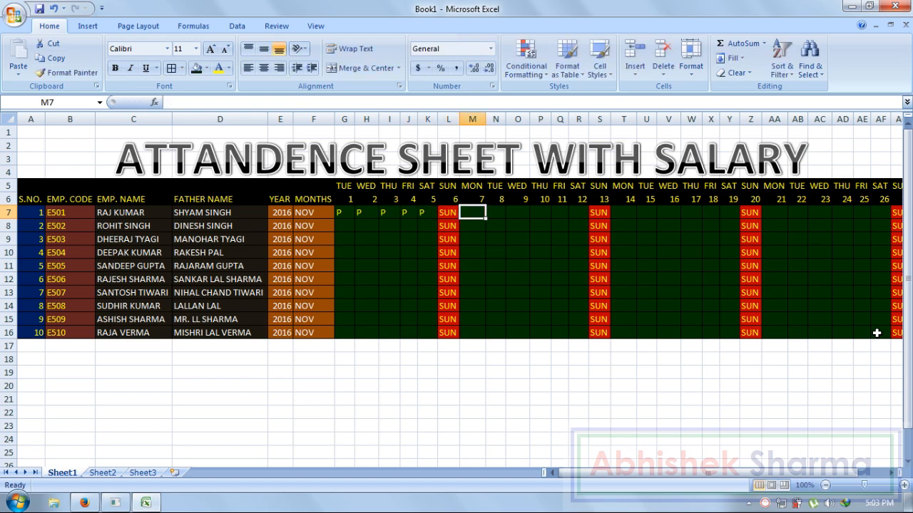
Enter A, P, P, P, A, P for days 7 to 12 in row 7
type("A")
key("Tab")
type("P")
key("Tab")
type("P")
key("Tab")
type("P")
key("Tab")
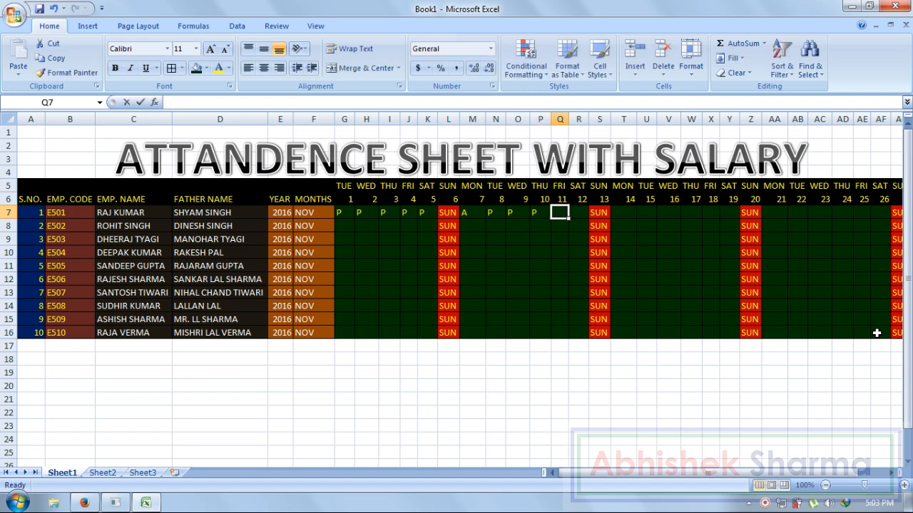
type("A")
key("Tab")
type("P")
key("Tab")
key("Tab")
Enter P for days 14 to 19 and 21 to 26 in row 7, skipping the Sunday column
type("P")
key("Tab")
type("P")
key("Tab")
type("P\tP\tP")
key("Tab")
type("P")
key("Tab")
key("Tab")
type("P\tP\tP\tP\tP\tP")
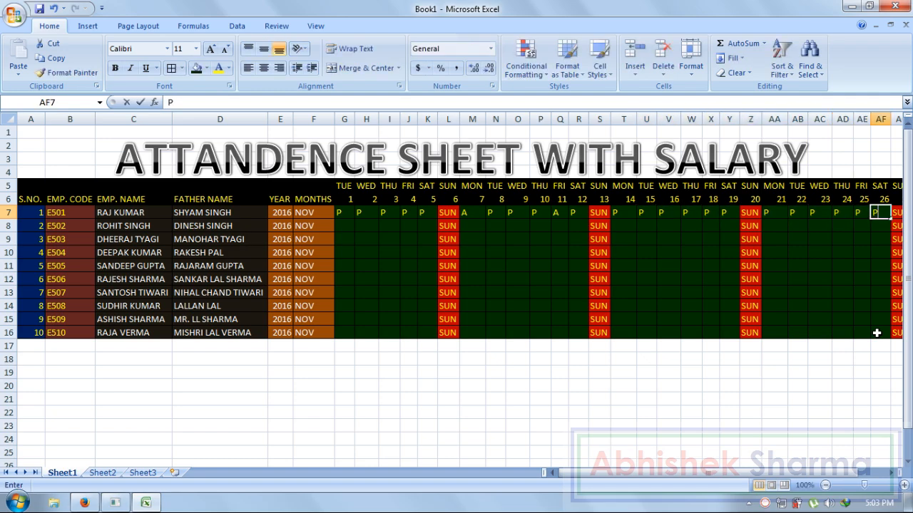
Enter P for days 28, 29 and 30 in row 7 to complete the first employee's attendance
key("Right")
key("Right")
key("Right")
key("Down")
key("Left")
key("Up")
type("P")
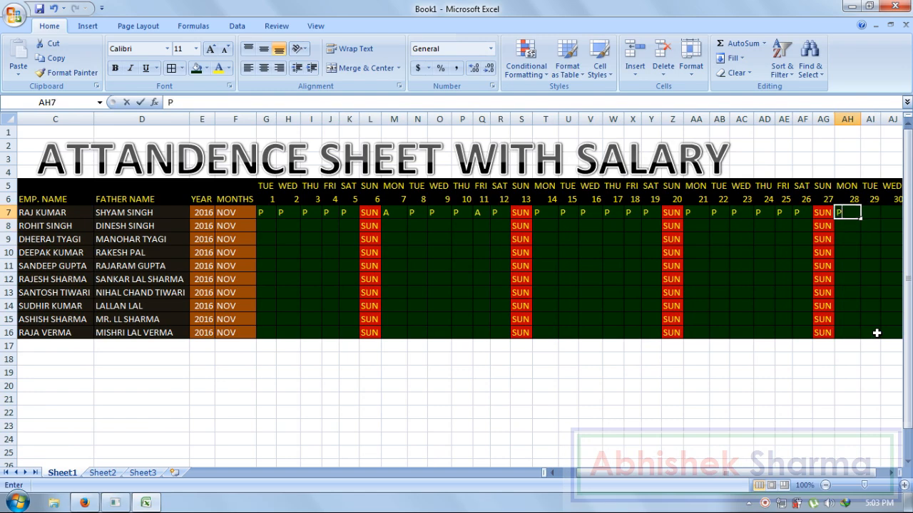
key("Tab")
type("P")
key("Tab")
type("P")
key("Tab")
In row 8, enter A for day 30 and P for days 29 and 28
key("Right")
key("Down")
key("Left")
key("Left")
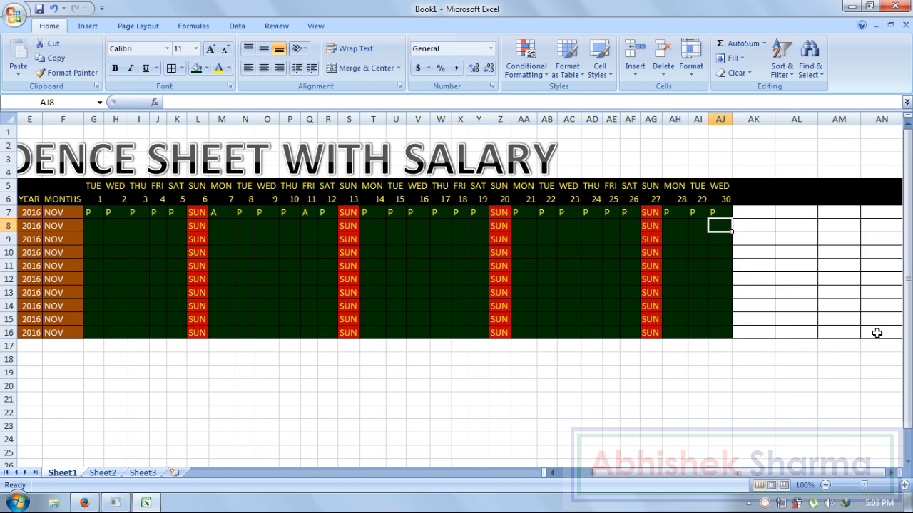
type("A")
key("Left")
type("P")
key("Left")
type("P")
key("Left")
key("Left")
Enter P for days 26 back to 21 in row 8
key("shift+p")
key("Left")
key("shift+p")
key("Left")
key("shift+p")
key("Left")
key("shift+p")
key("Left")
key("shift+p")
key("Left")
type("P")
key("Left")
key("Left")
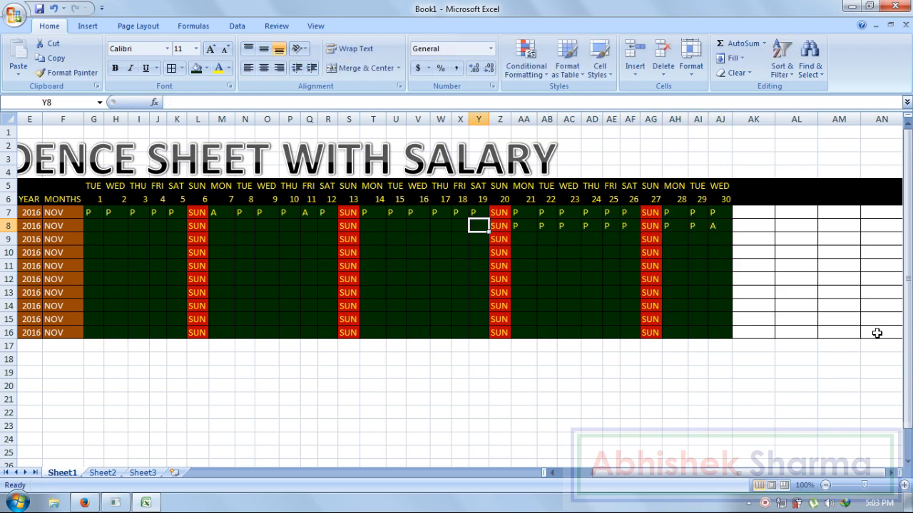
Enter P for days 19 back to 14 in row 8
key("shift+p")
key("Left")
key("shift+p")
key("Left")
key("shift+p")
key("Left")
key("shift+p")
key("Left")
key("shift+p")
key("Left")
type("P")
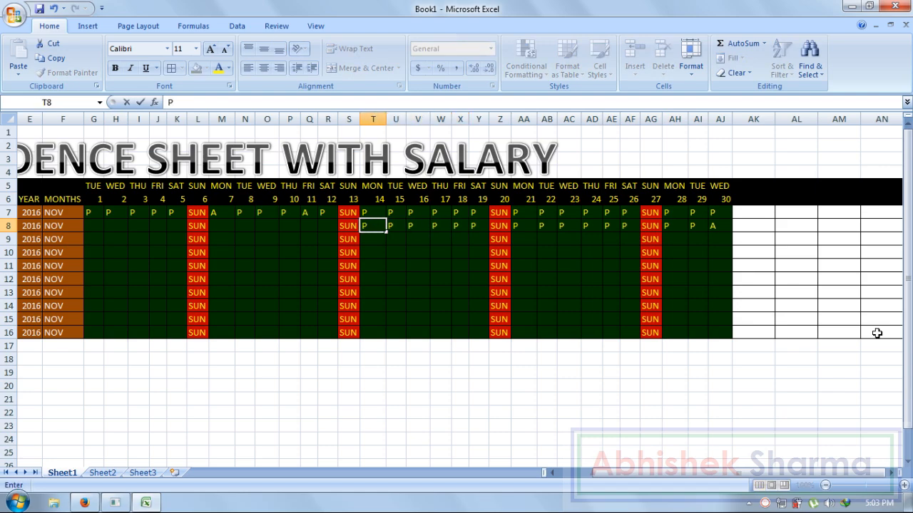
key("Left")
key("Left")
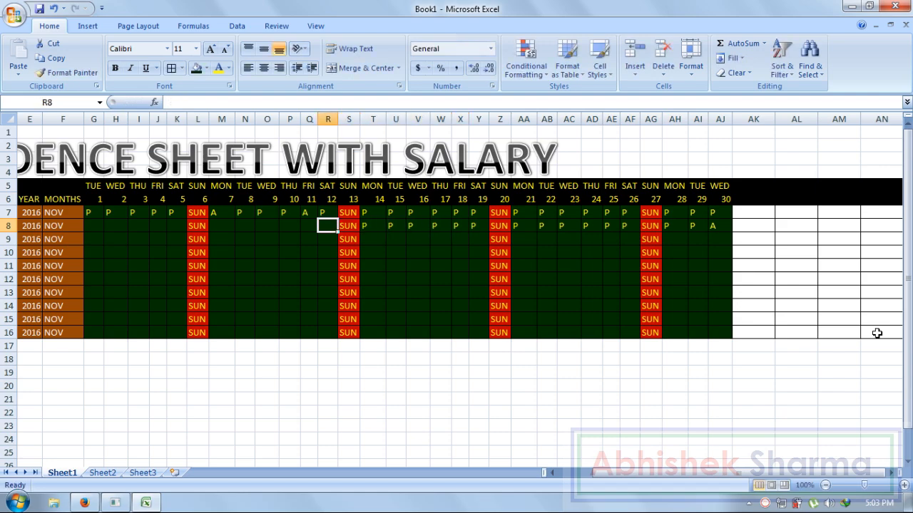
Enter P for days 12 back to 7 in row 8
key("shift+p")
key("Left")
key("shift+p")
key("Left")
key("shift+p")
key("Left")
key("shift+p")
key("Left")
key("shift+p")
key("Left")
key("shift+p")
key("Left")
key("Left")
Enter P for days 5 back to 1 in row 8 to complete the second employee's attendance
key("shift+p")
key("Left")
type("P")
key("Left")
key("shift+p")
key("Left")
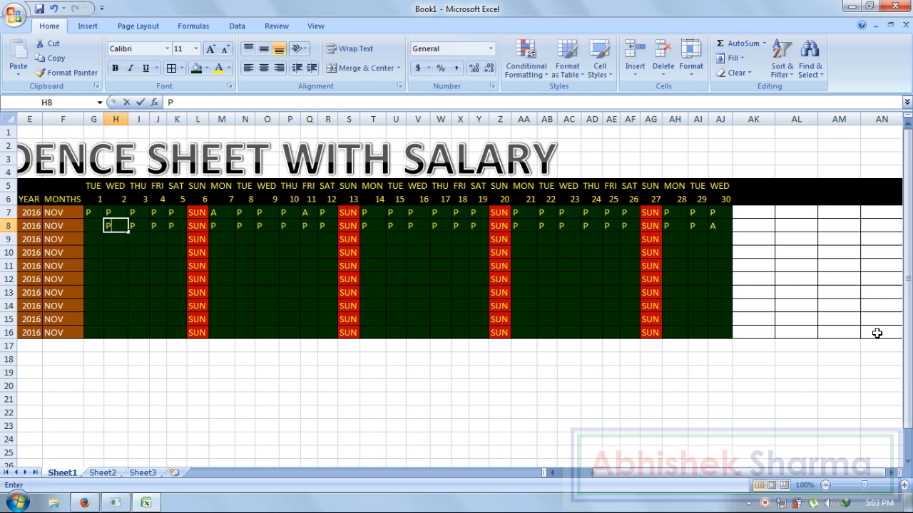
key("shift+p")
key("Left")
type("P")
key("Right")
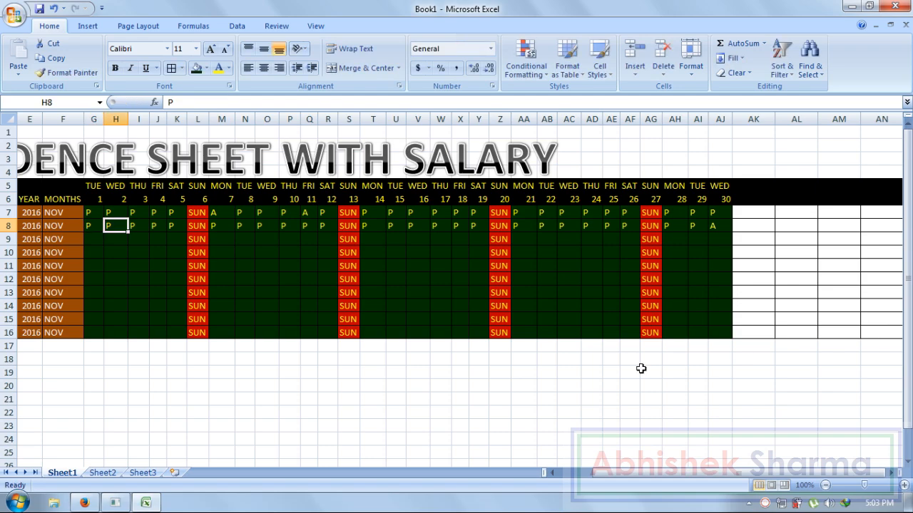
Fill the row 8 attendance marks down through row 16 in each weekday block, from day 1 to day 30
left_click_drag(93, 226, 172, 337)
key("ctrl+d")
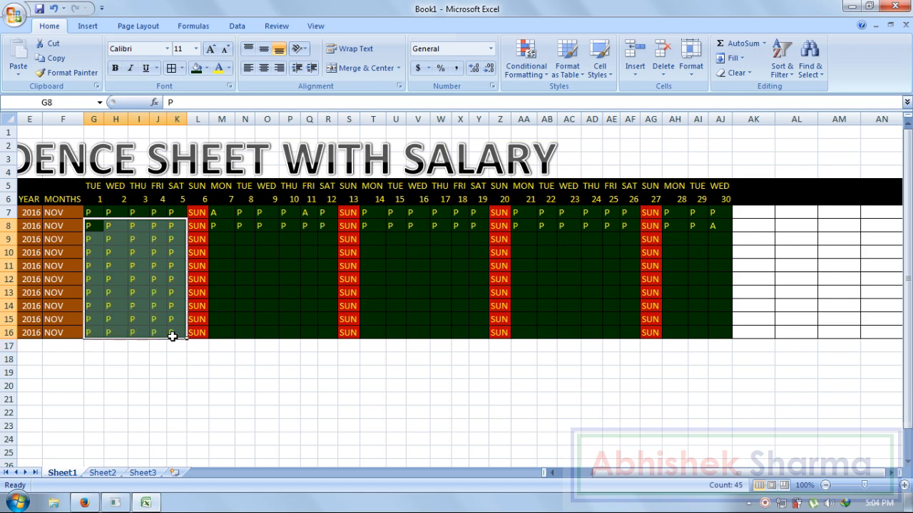
left_click_drag(222, 232, 326, 330)
key("ctrl+d")
left_click_drag(378, 226, 477, 334)
key("ctrl+d")
left_click_drag(529, 231, 624, 333)
key("ctrl+d")
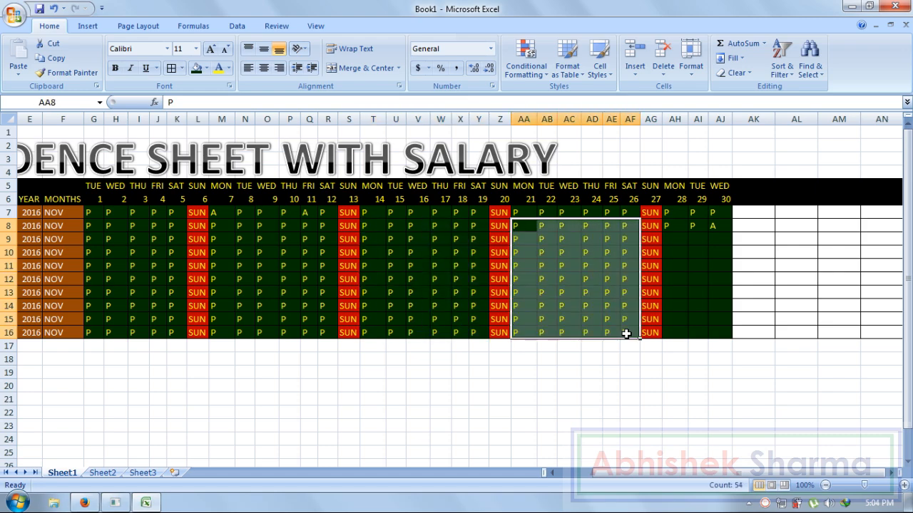
left_click_drag(664, 228, 722, 335)
key("ctrl+d")
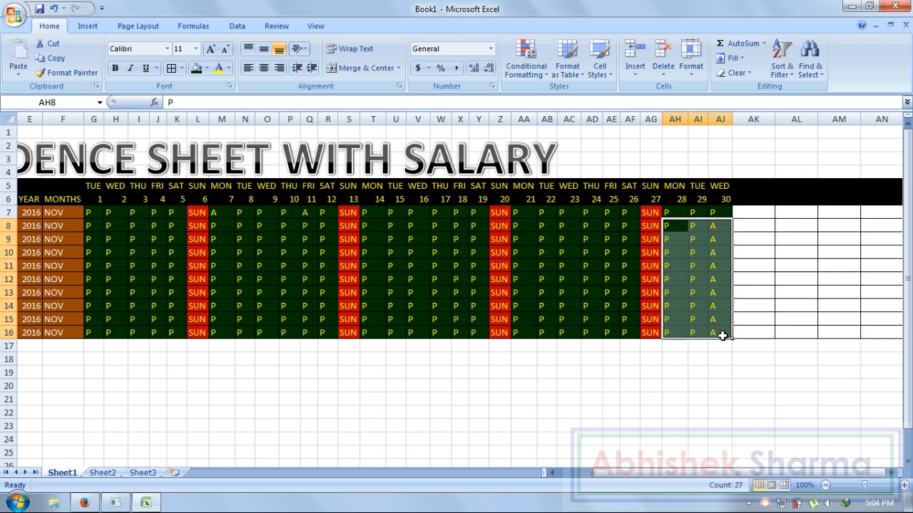
Clear the copied A marks for day 30 in AJ9:AJ16
left_click(492, 382)
left_click_drag(713, 234, 713, 332)
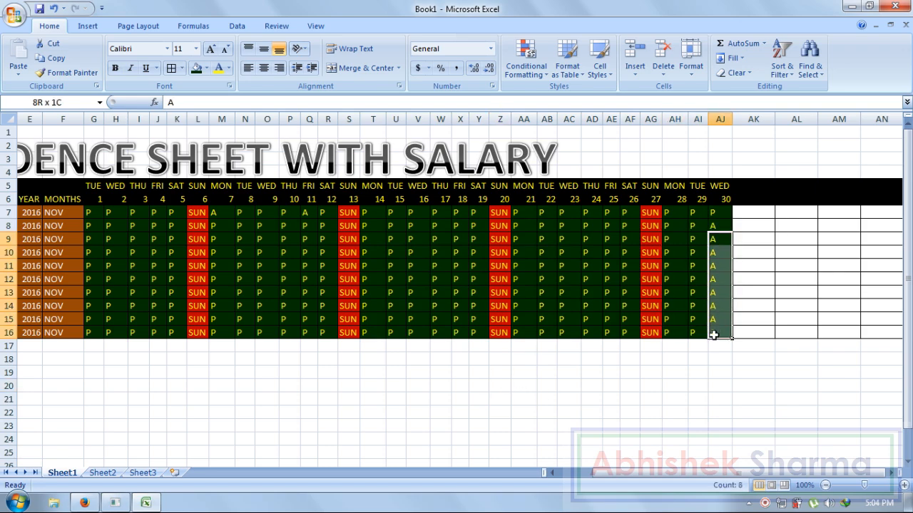
key("Delete")
left_click(717, 215)
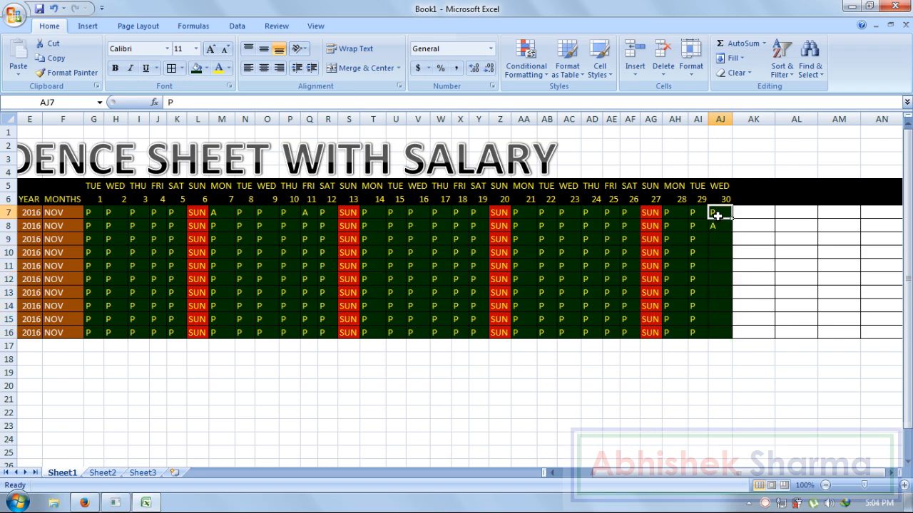
Copy the P mark from AJ7 into AJ9 and fill it down to AJ16 for day 30
key("ctrl+c")
left_click(723, 237)
key("Return")
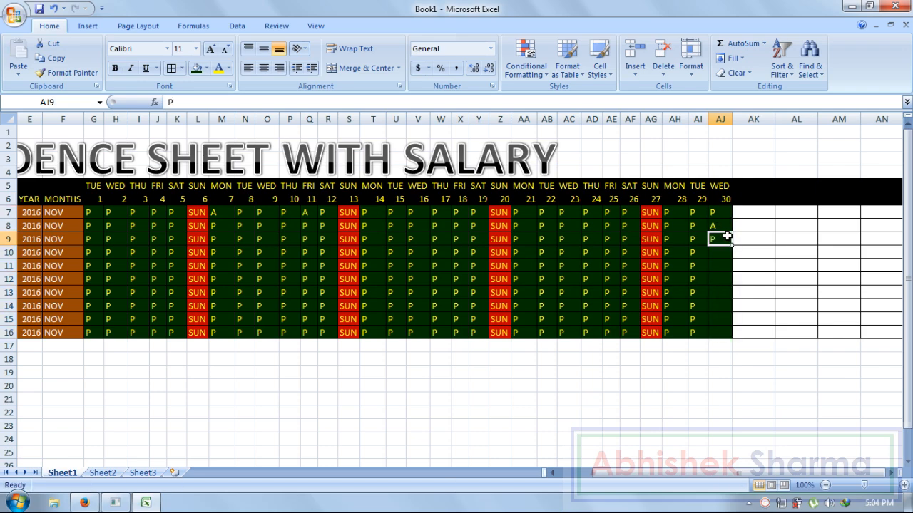
left_click_drag(731, 245, 727, 335)
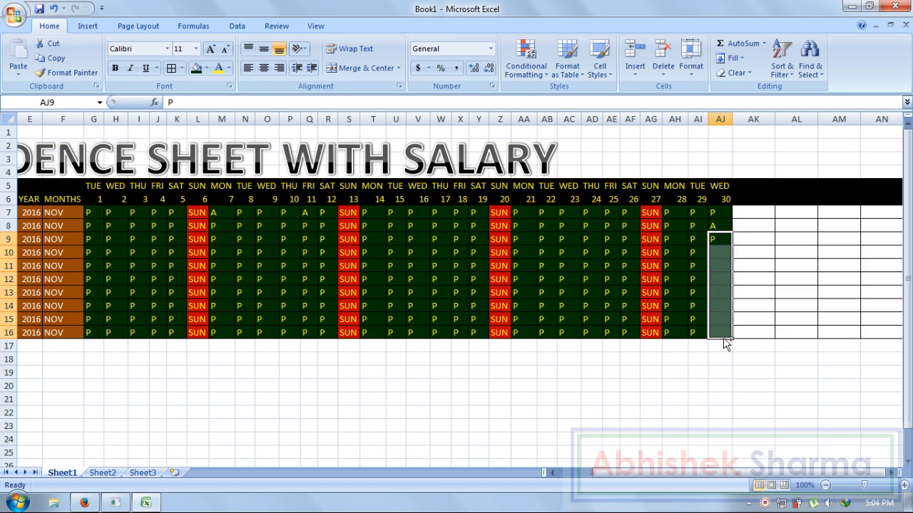
left_click(705, 399)
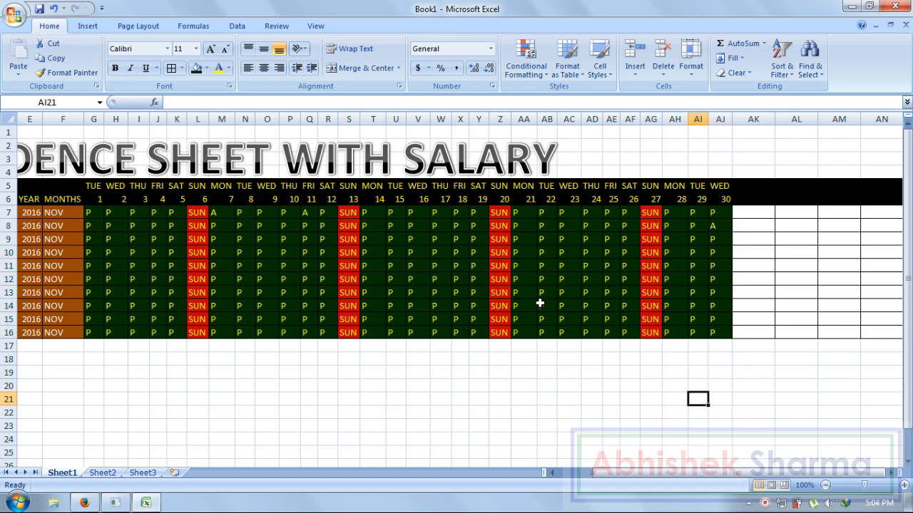
Change the marks in row 9 to A for days 3, 9, 11 and 16
left_click(131, 241)
type("A")
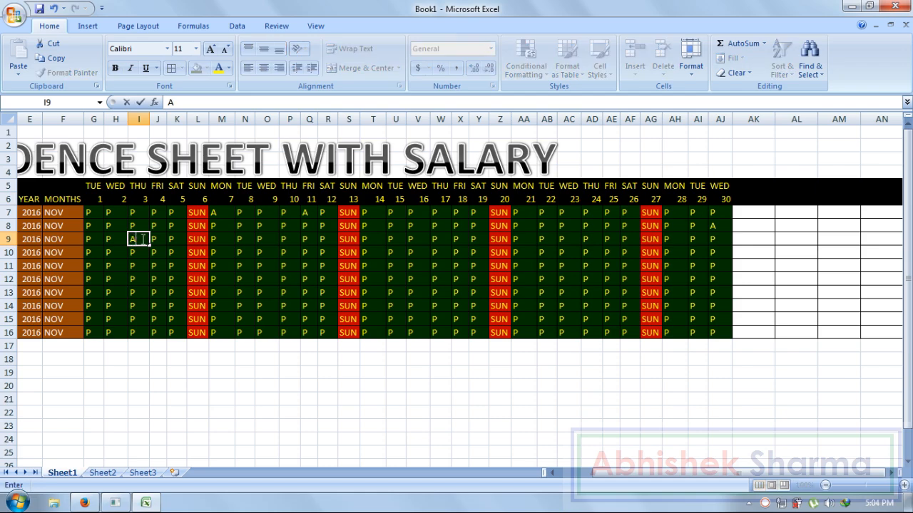
left_click(258, 241)
type("A")
left_click(307, 239)
type("A")
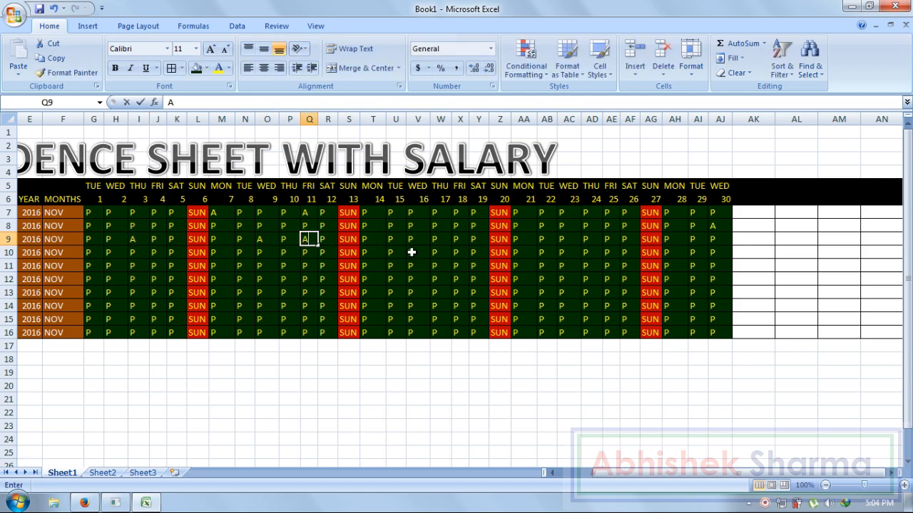
left_click(425, 240)
type("A")
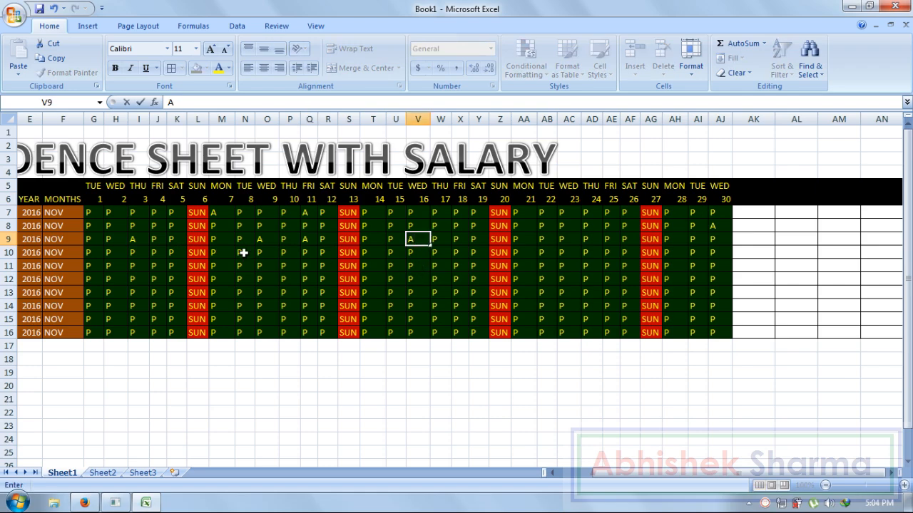
Mark row 10 as absent with A on days 8 and 4
left_click_drag(236, 253, 232, 257)
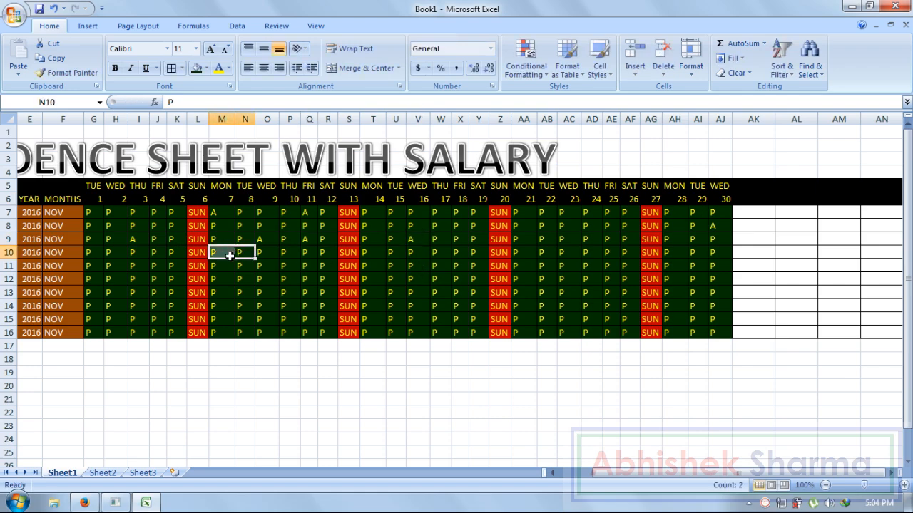
left_click(154, 252)
type("A")
Change the marks in row 11 to A for days 10, 17, 16 and 15
left_click(283, 266)
type("A")
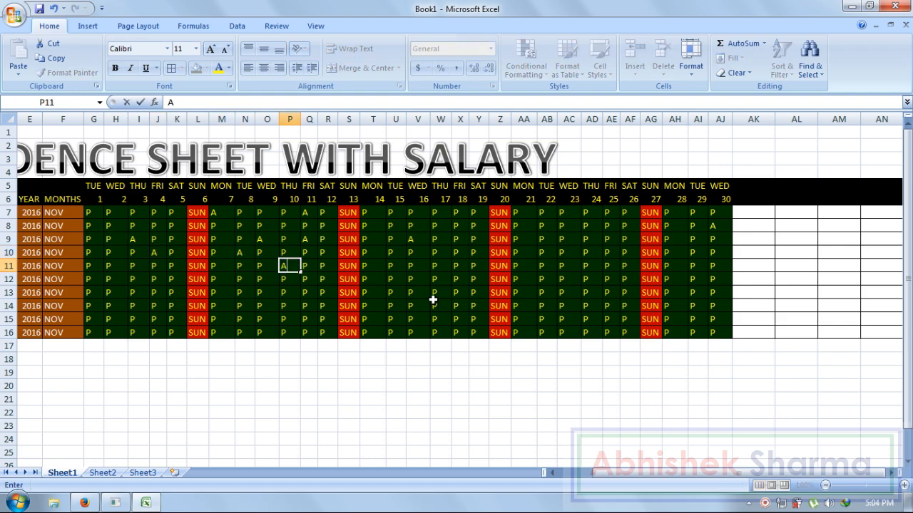
left_click(432, 268)
type("A")
left_click(412, 266)
type("A")
left_click(392, 267)
type("A")
Change the marks in row 12 to A for days 15 through 18
left_click(392, 279)
type("A")
left_click(412, 279)
type("A")
left_click(436, 280)
type("A")
left_click(460, 279)
type("A")
Enter A for days 23 and 17 in row 13 and for day 16 in row 14
left_click(568, 282)
left_click(567, 295)
type("A")
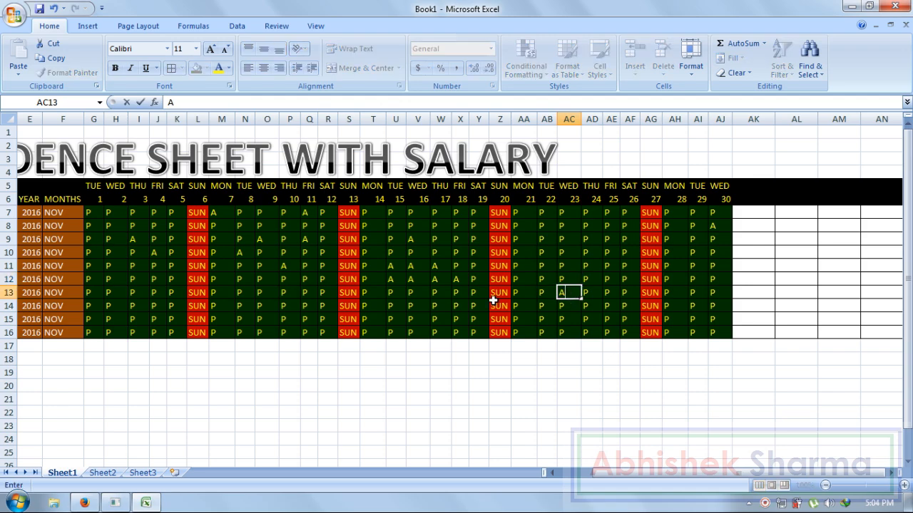
left_click(445, 295)
type("A")
left_click(412, 307)
type("A")
Enter A for days 16, 11 and 8 in row 15
left_click(407, 323)
type("A")
left_click(304, 320)
type("A")
left_click(241, 320)
type("A")
Enter A for days 9, 12, 17, 23, 25 and 28 in row 16
left_click(265, 332)
type("A")
left_click(327, 332)
type("A")
left_click(448, 334)
type("A")
left_click(561, 333)
type("A")
left_click(610, 333)
type("A")
left_click(677, 332)
type("A")
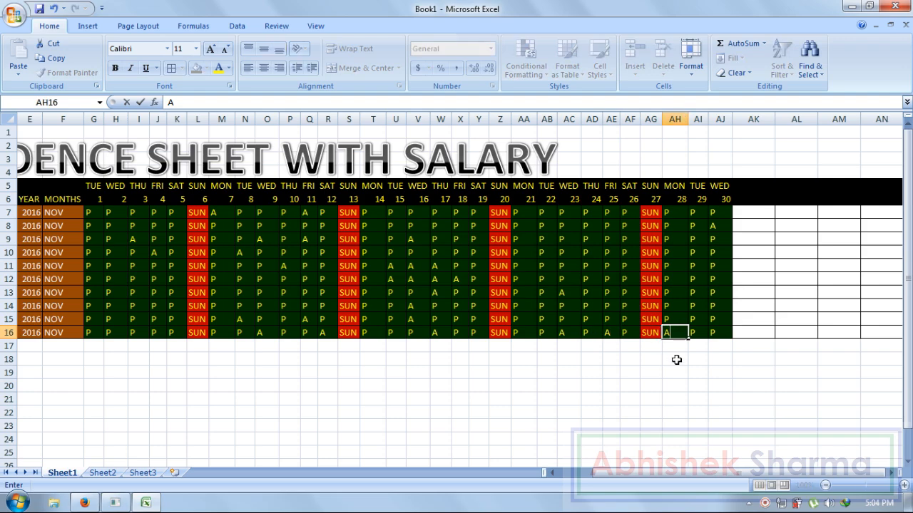
left_click(787, 277)
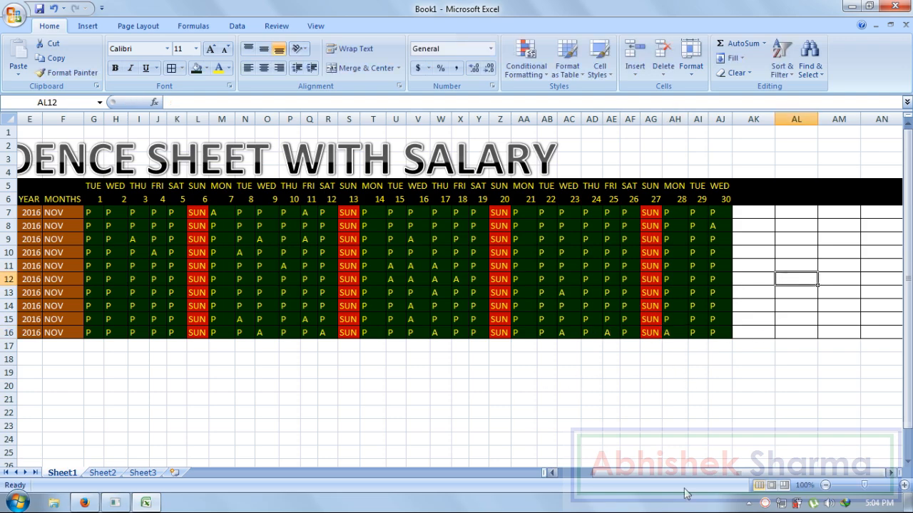
Add the column heading TOTAL in AK5 with DAYS below it in AK6
left_click(755, 191)
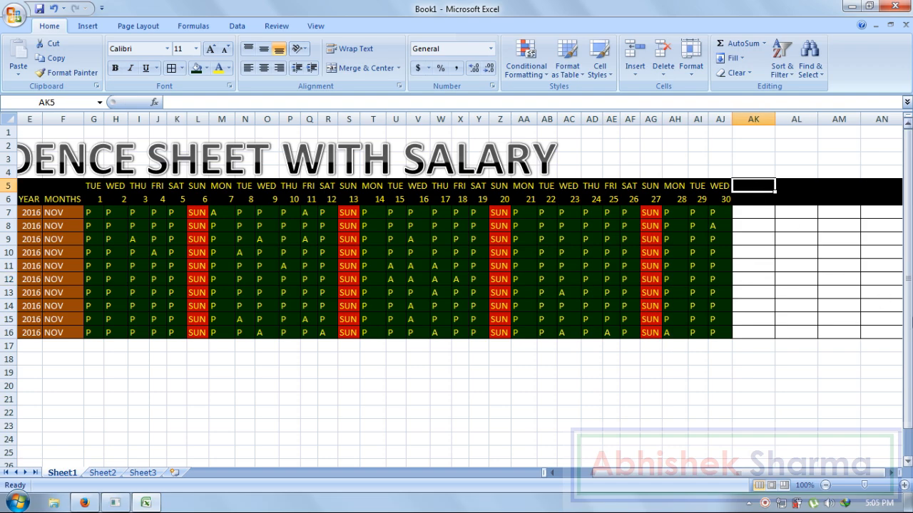
type("T")
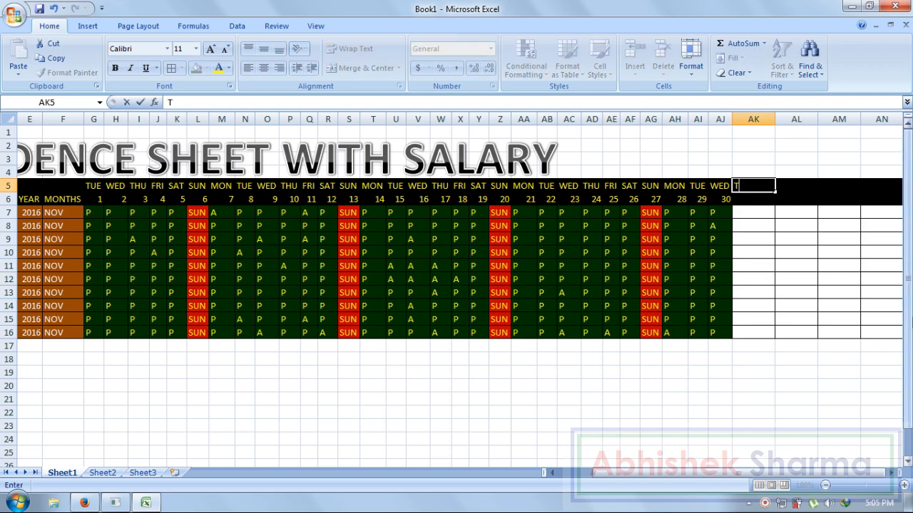
type("OTAL")
key("Return")
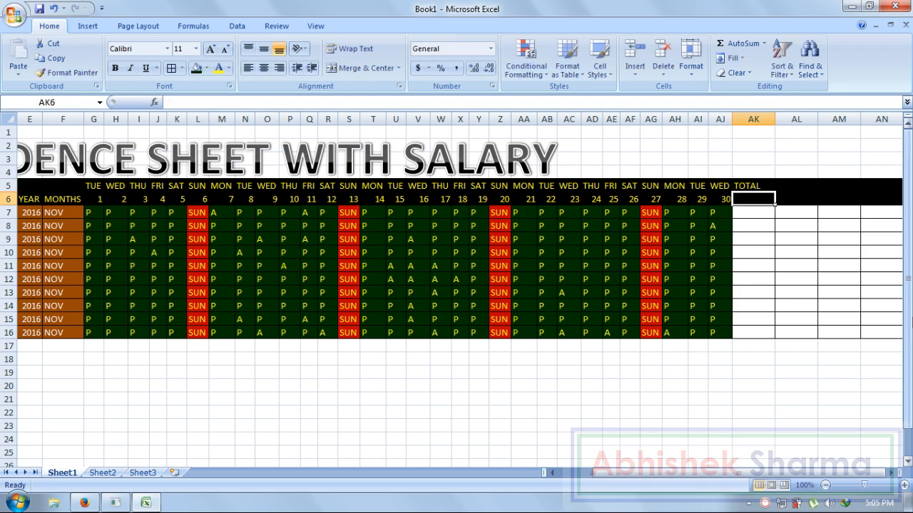
type("DAYS")
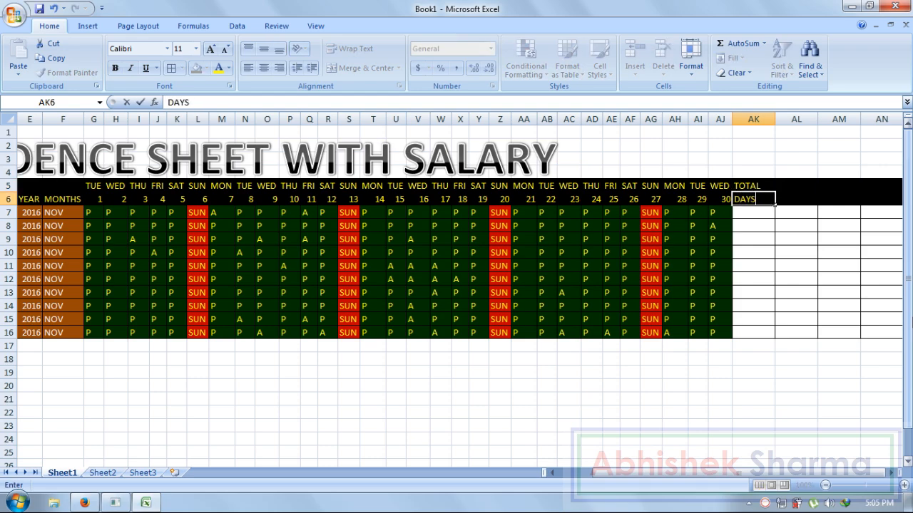
Make the text in header rows 5 and 6 bold and underlined
left_click_drag(9, 198, 8, 185)
left_click(117, 68)
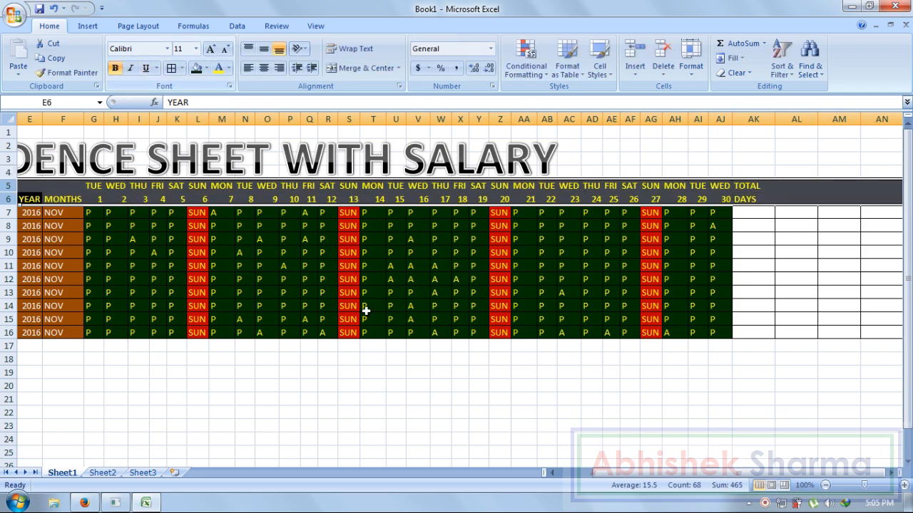
left_click(146, 68)
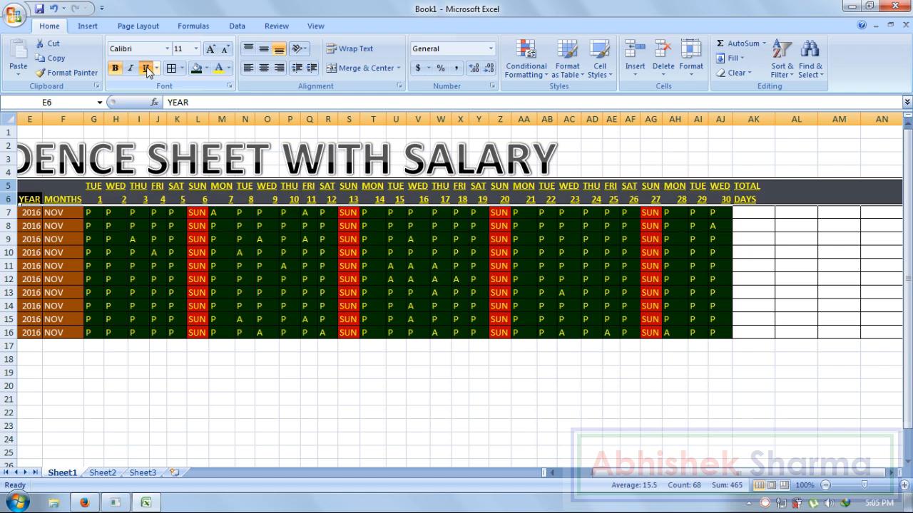
Enter 30 as the total days in AK7 and fill it down to AK16
left_click(760, 303)
left_click(759, 211)
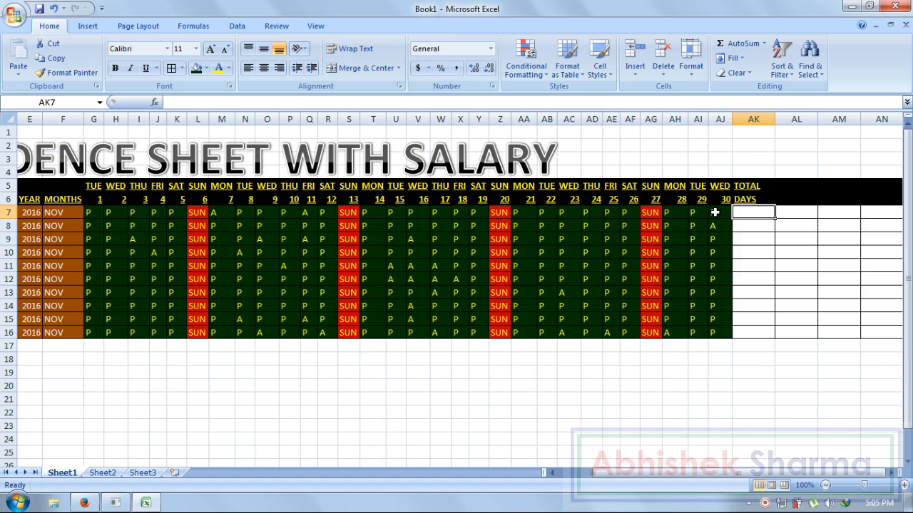
type("30")
key("Return")
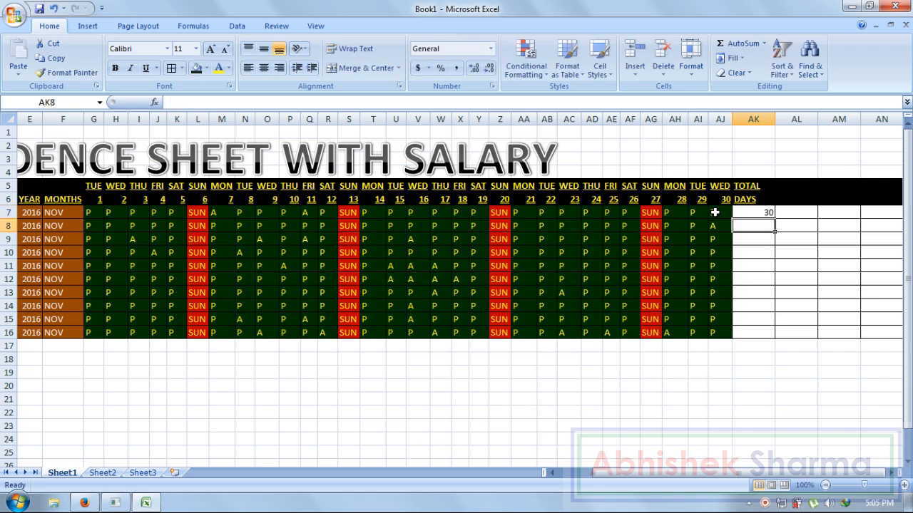
left_click_drag(757, 213, 758, 333)
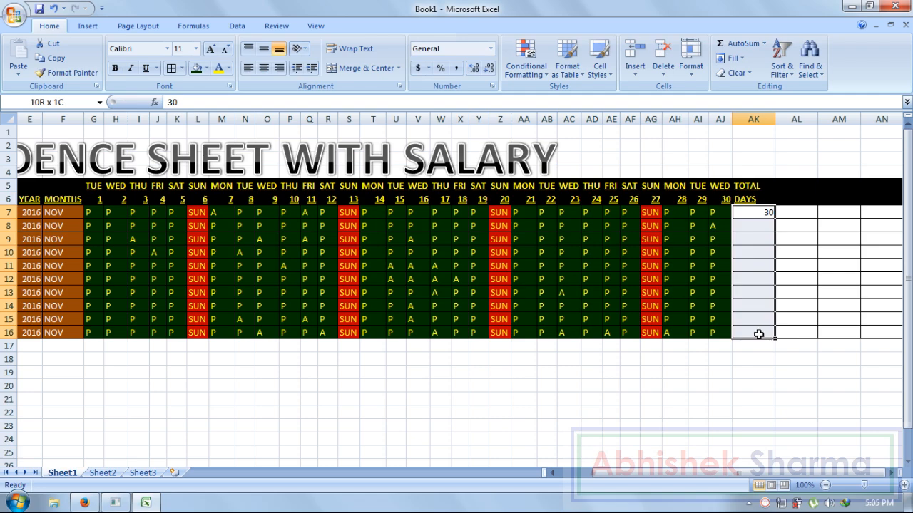
key("ctrl+d")
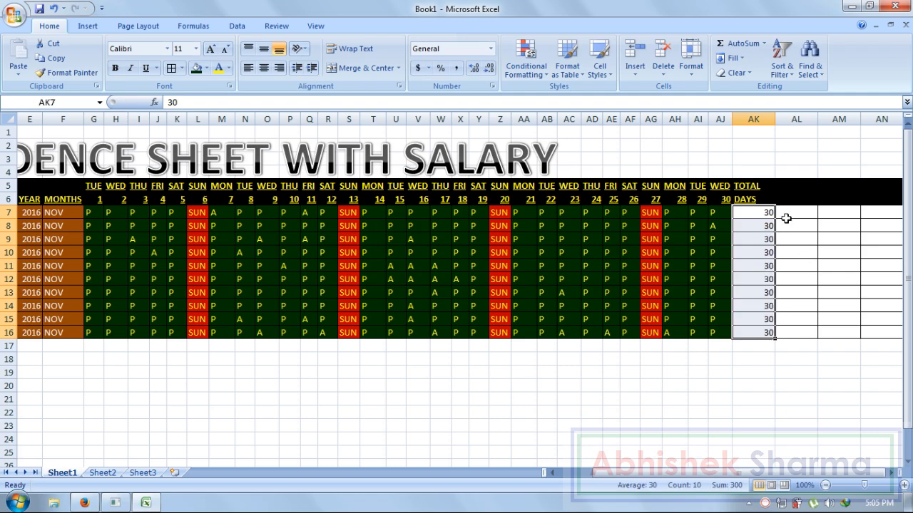
Center the contents of every cell in the sheet horizontally
left_click(5, 119)
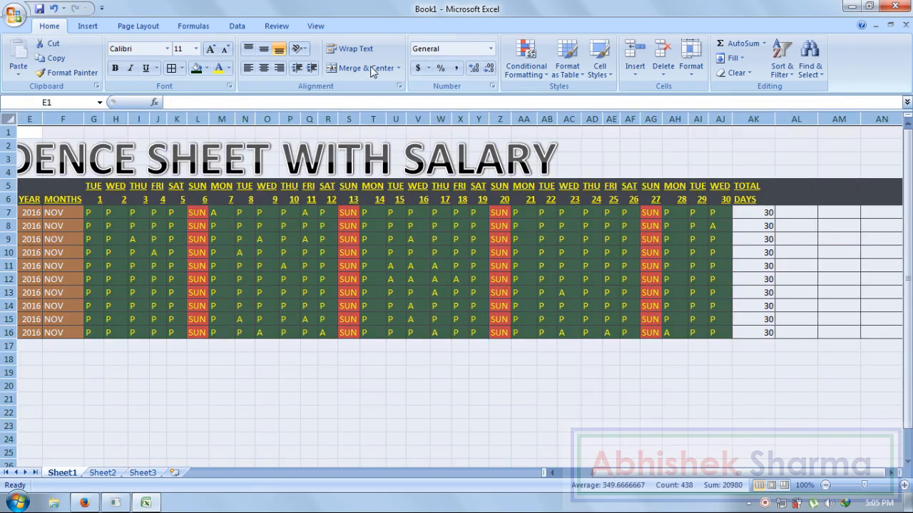
left_click(264, 68)
left_click(452, 383)
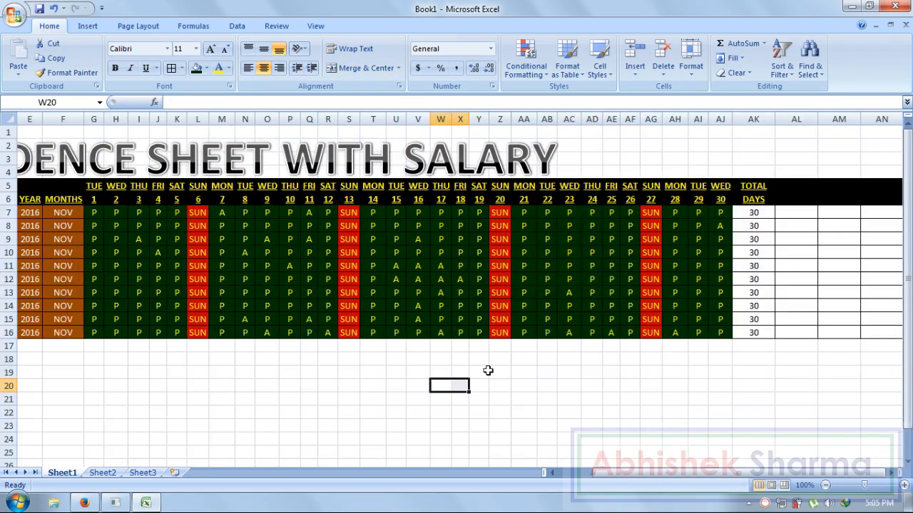
left_click(754, 213)
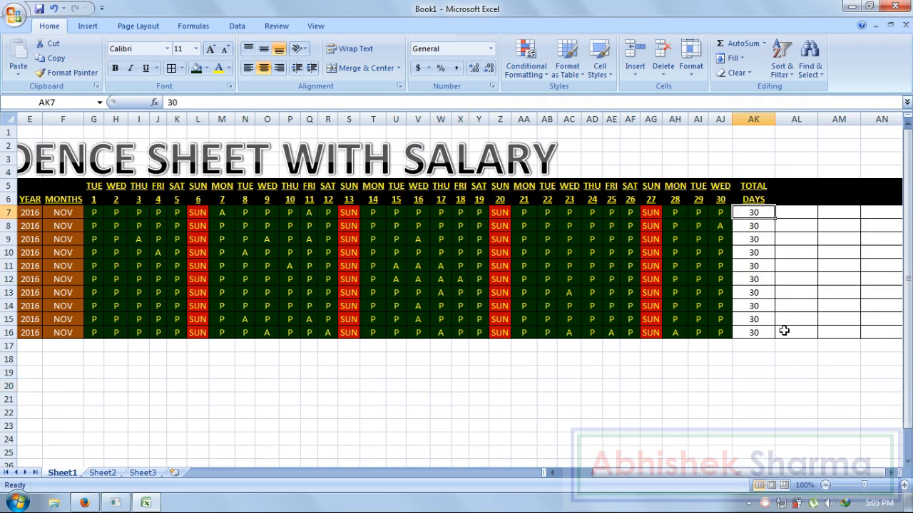
Add the column heading PRESENT in AL5 with DAYS below it in AL6
left_click(788, 187)
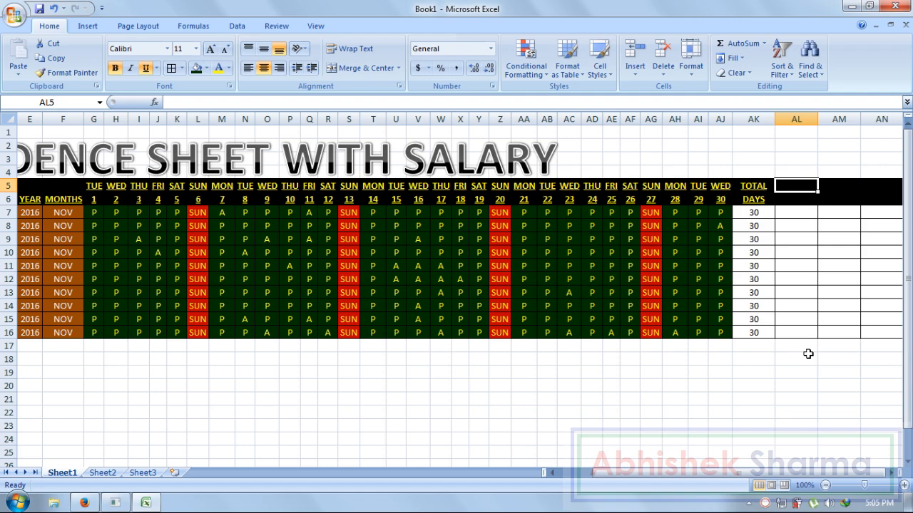
type("PRESENT")
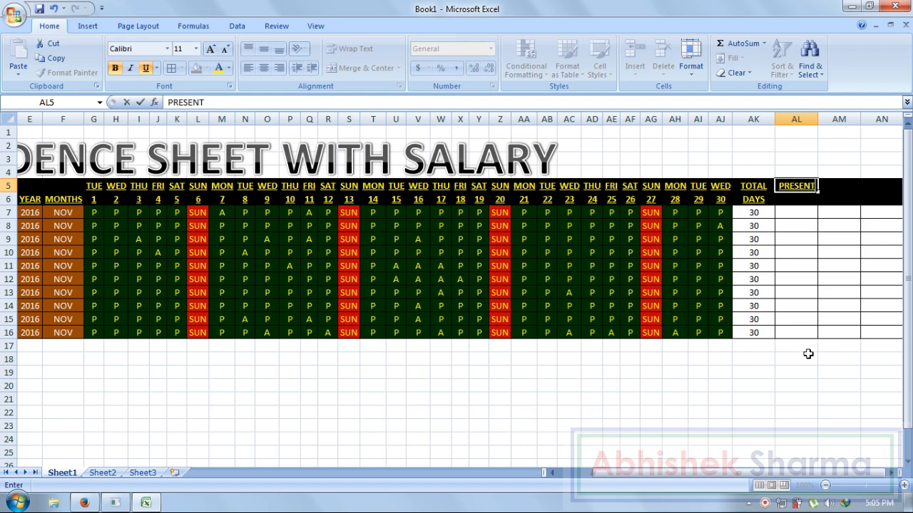
key("Return")
type("DAYS")
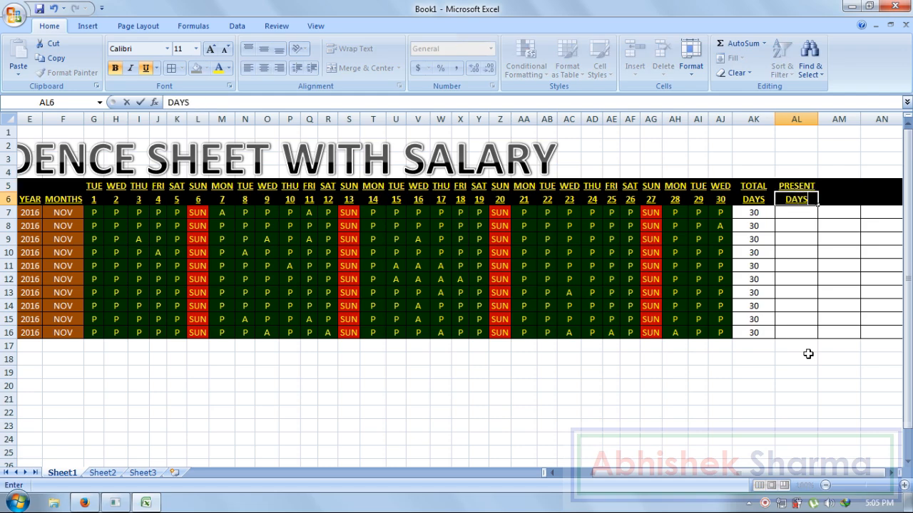
key("Return")
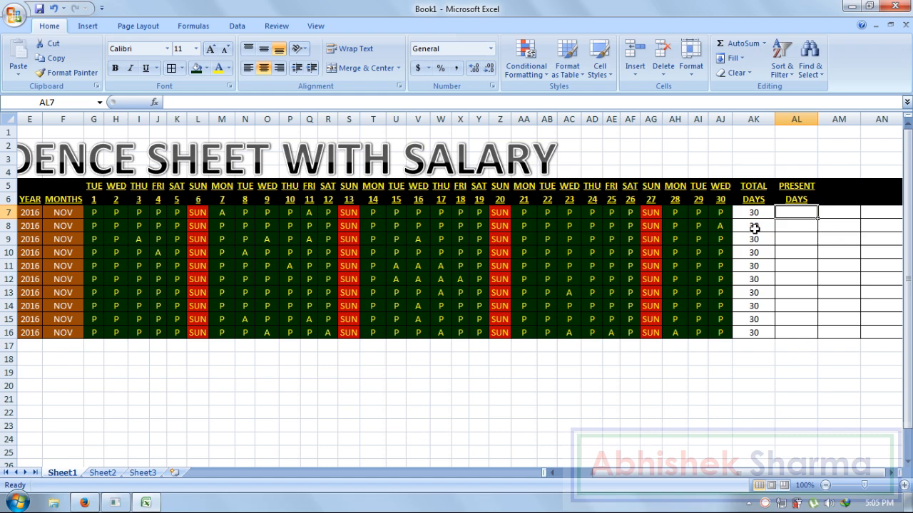
Count the first employee's present days in AL7 with the formula =COUNTIF(G7:AJ7,AJ7)
type("=COUNT")
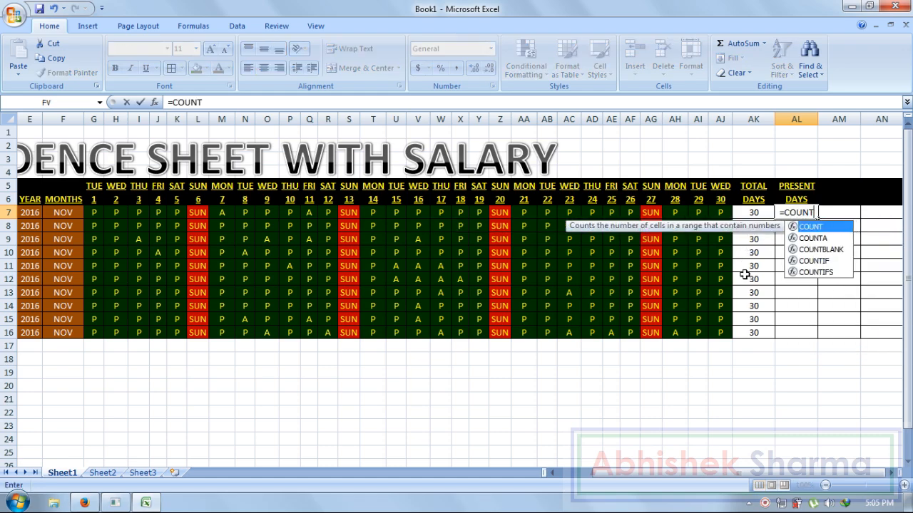
type("IF")
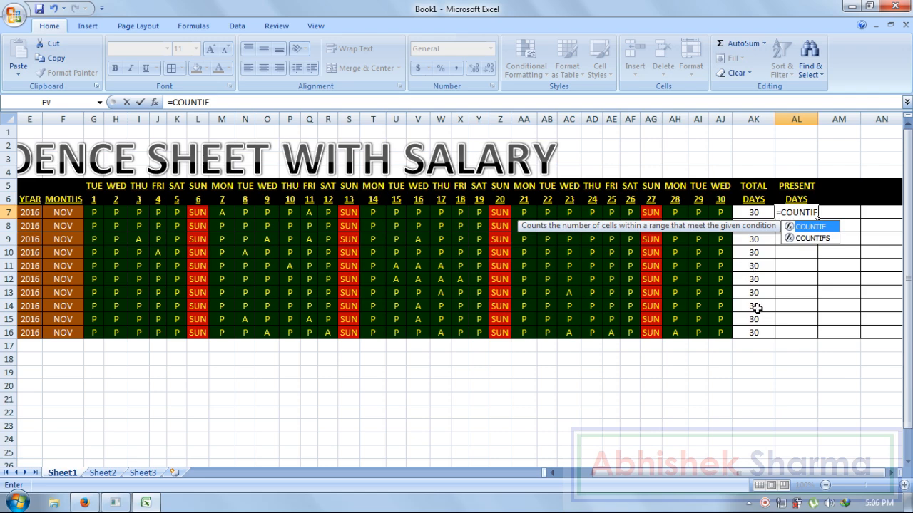
type("(")
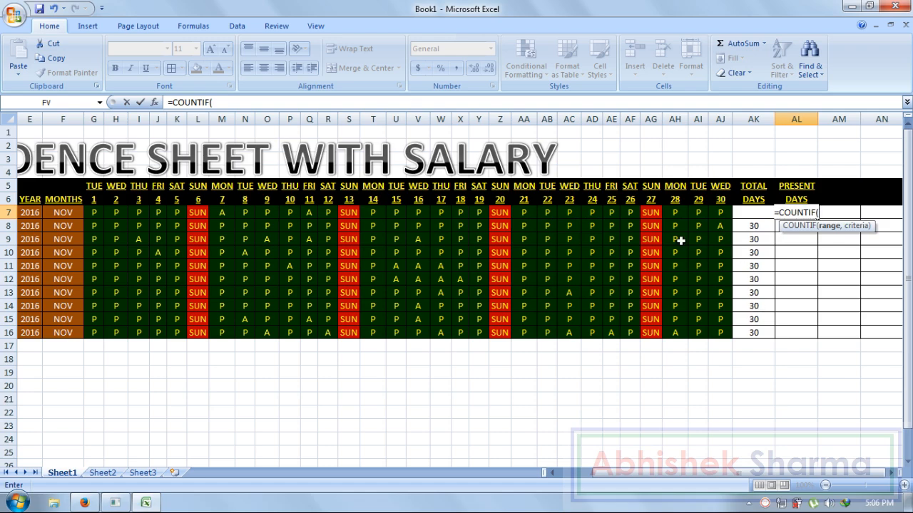
left_click_drag(720, 211, 97, 214)
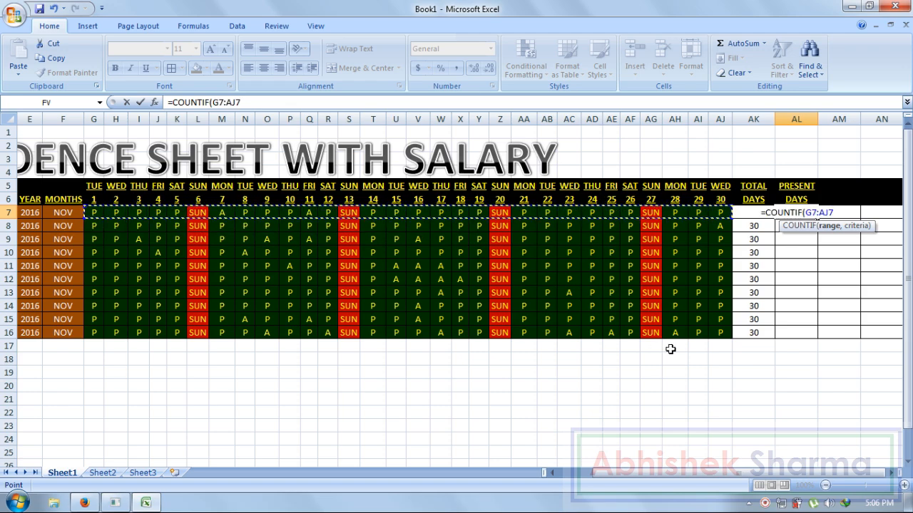
type(",")
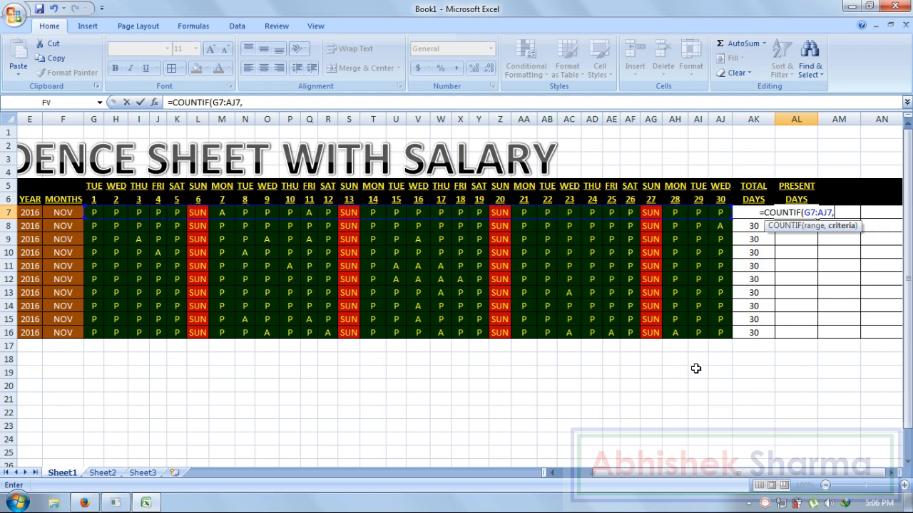
left_click(723, 214)
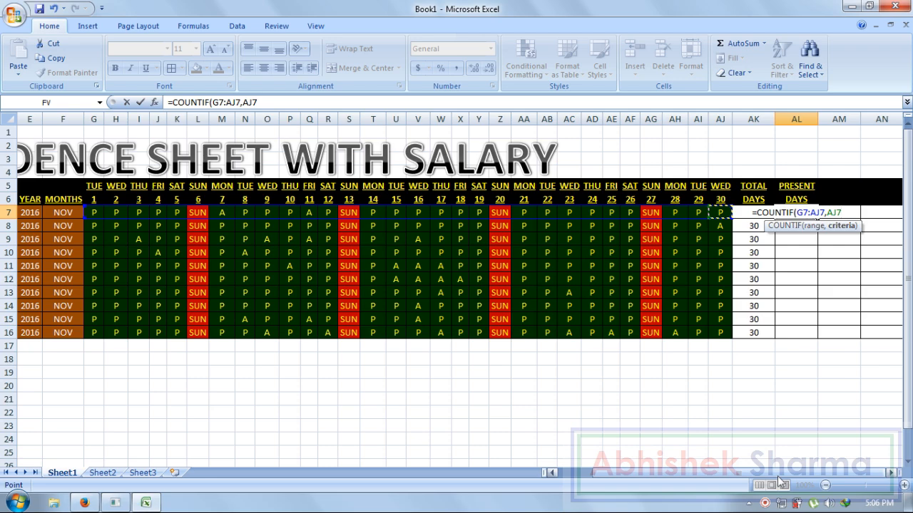
type(")")
key("Return")
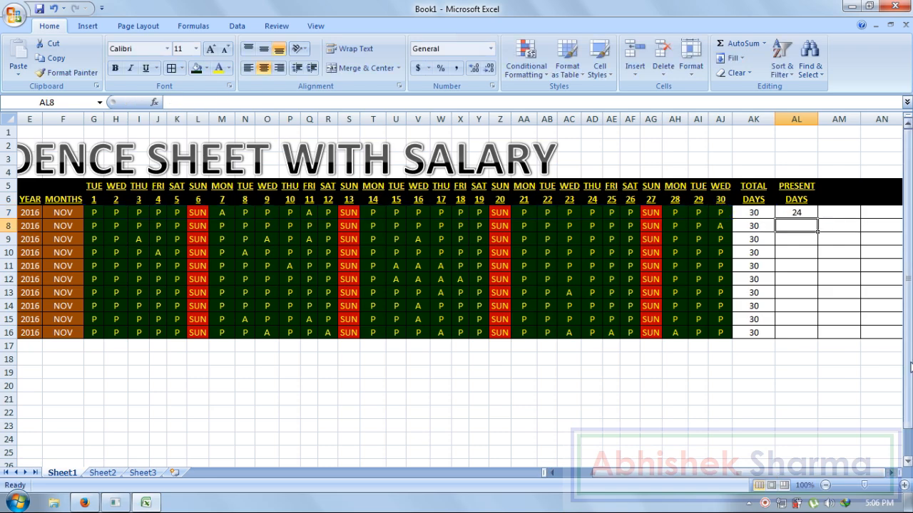
Count the second employee's present days in AL8 with =COUNTIF(G8:AJ8,AI8), and fill AL7:AL8 down to AL16
left_click(793, 213)
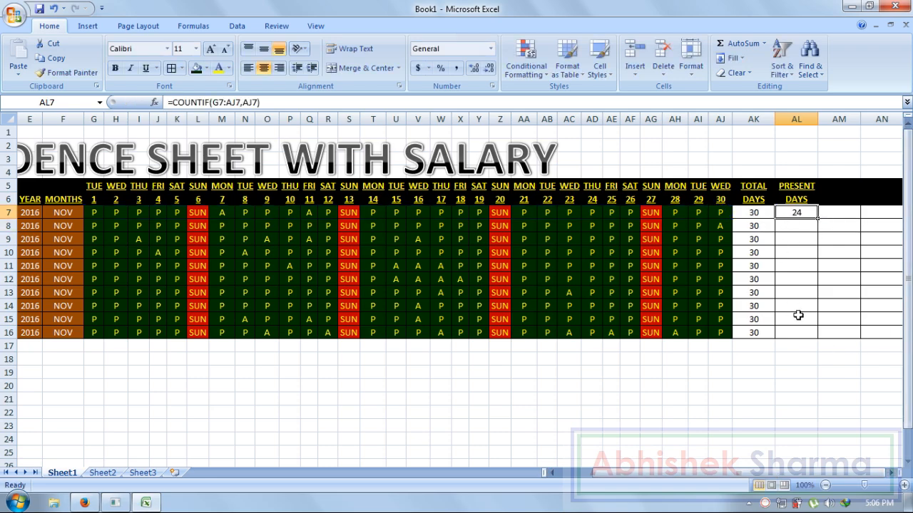
left_click(806, 227)
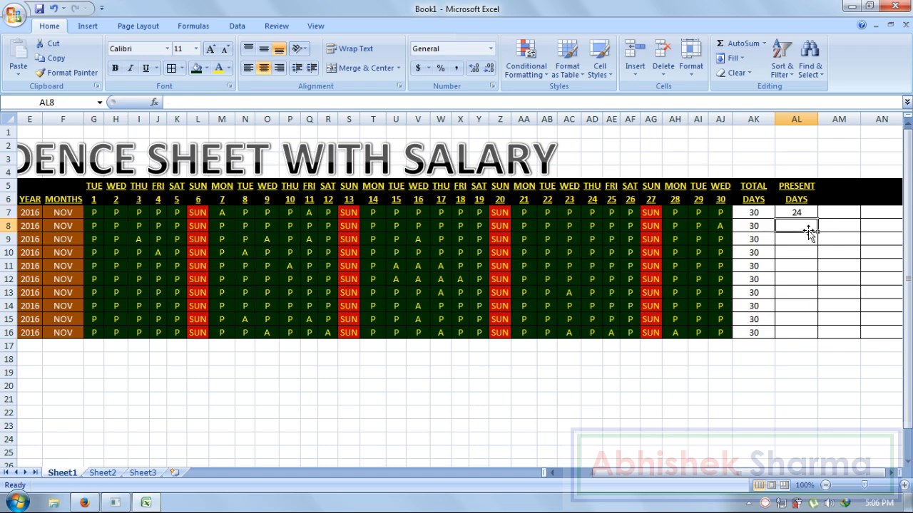
type("=CO")
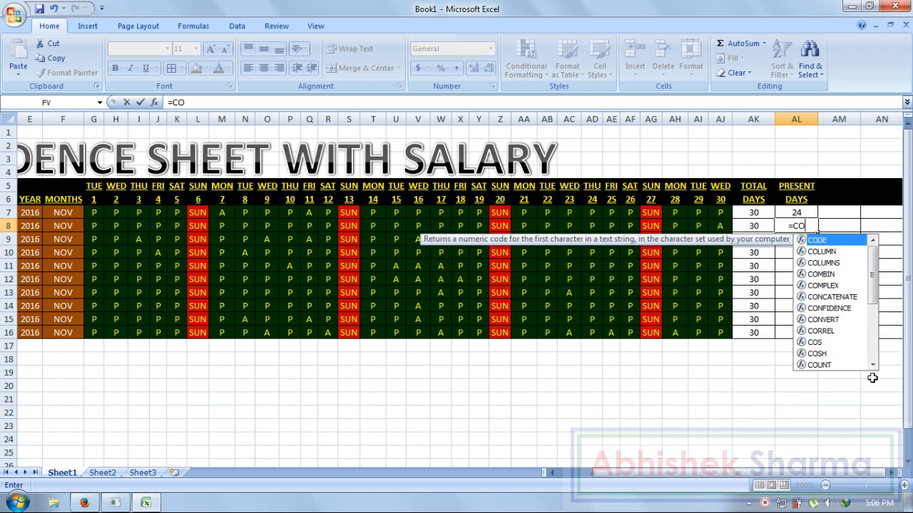
type("UNTIF")
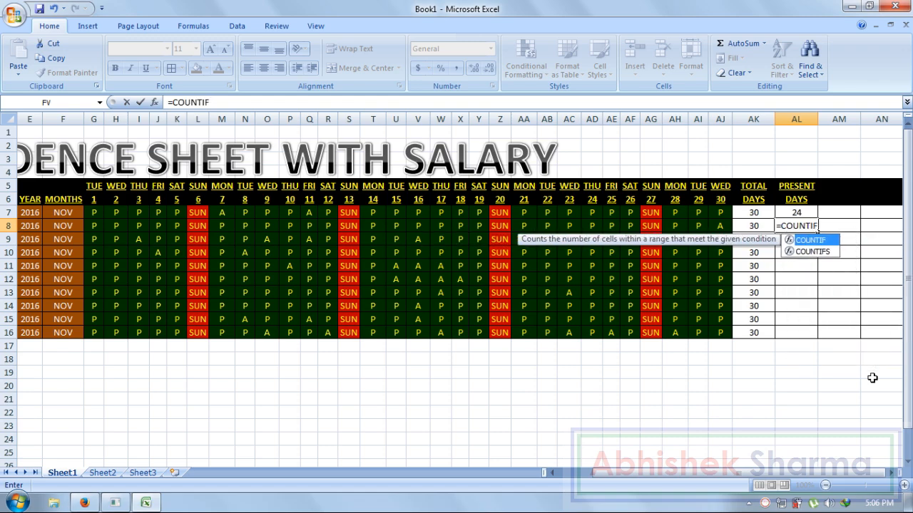
type("(")
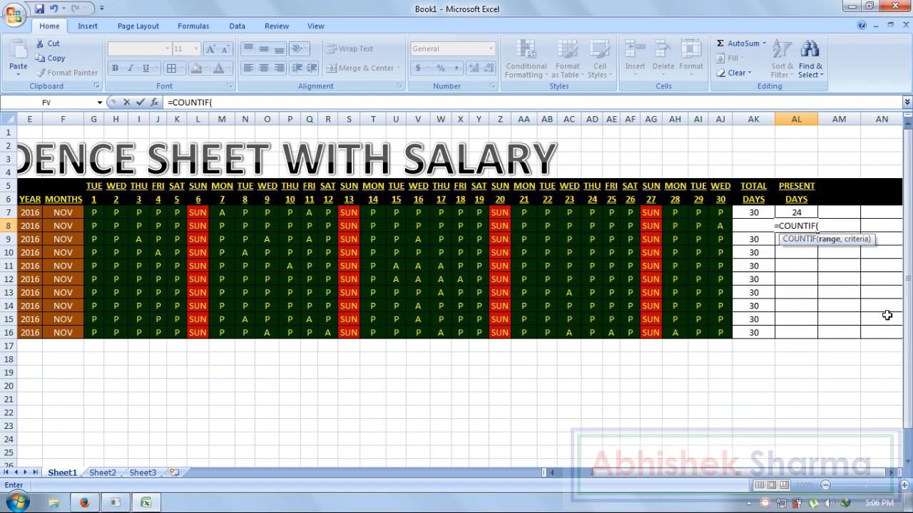
left_click_drag(719, 225, 99, 230)
type(",")
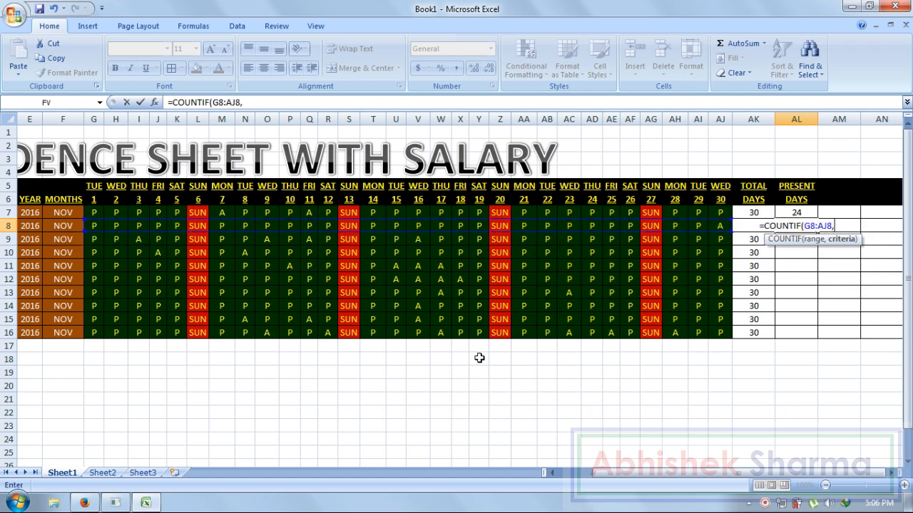
left_click(698, 226)
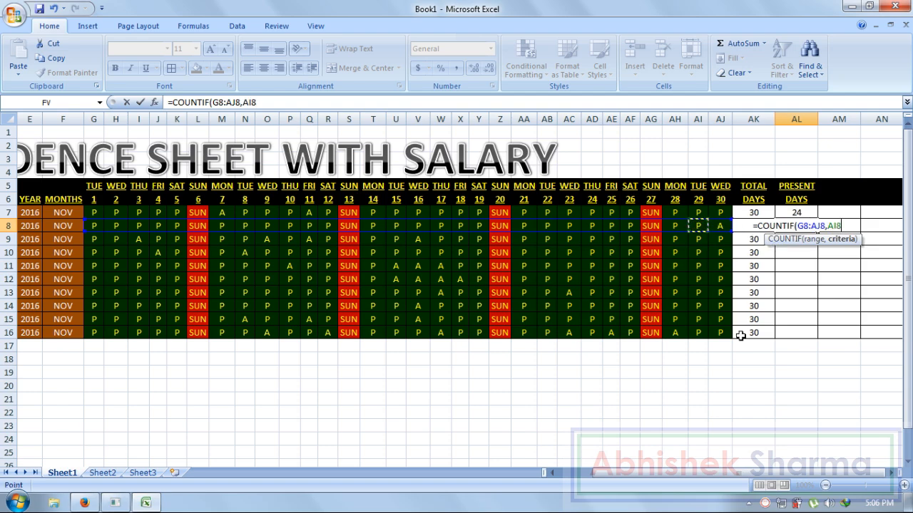
type(")")
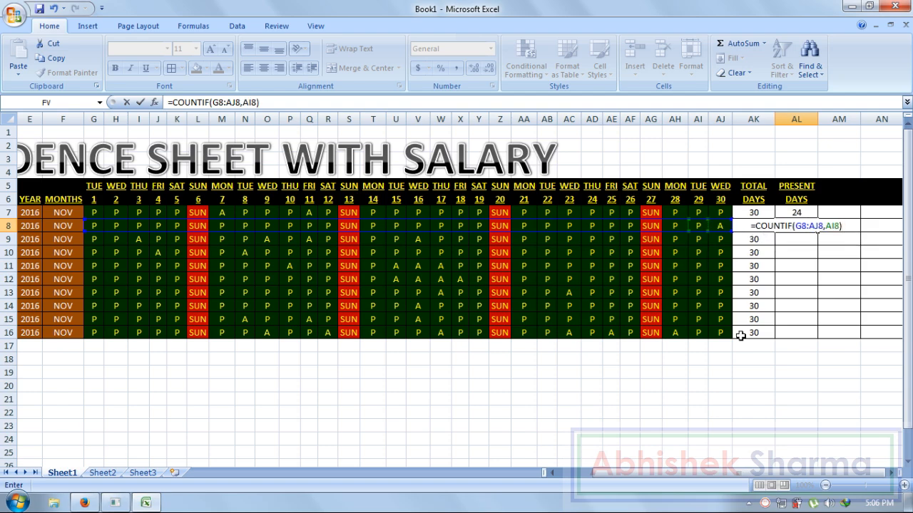
key("Return")
left_click(794, 225)
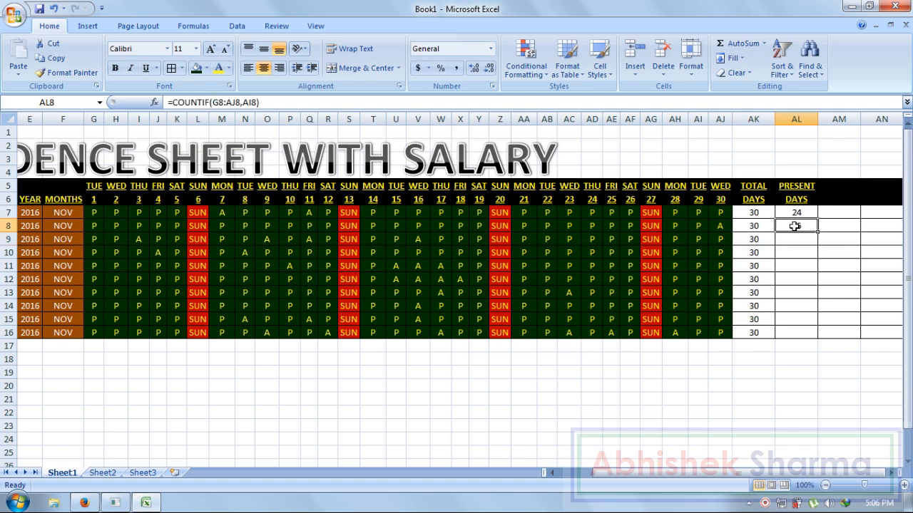
left_click_drag(800, 212, 809, 332)
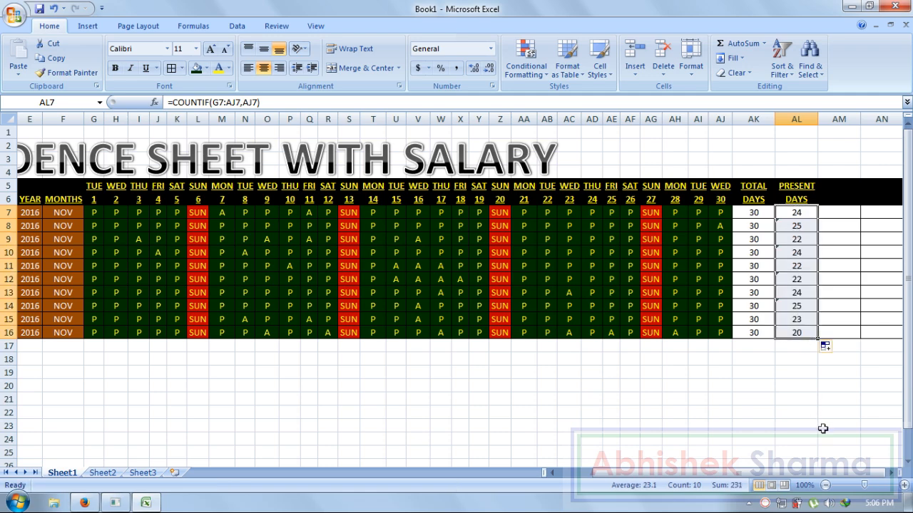
Add the column heading ABSENT in AM5 with DAYS below it in AM6
left_click(839, 210)
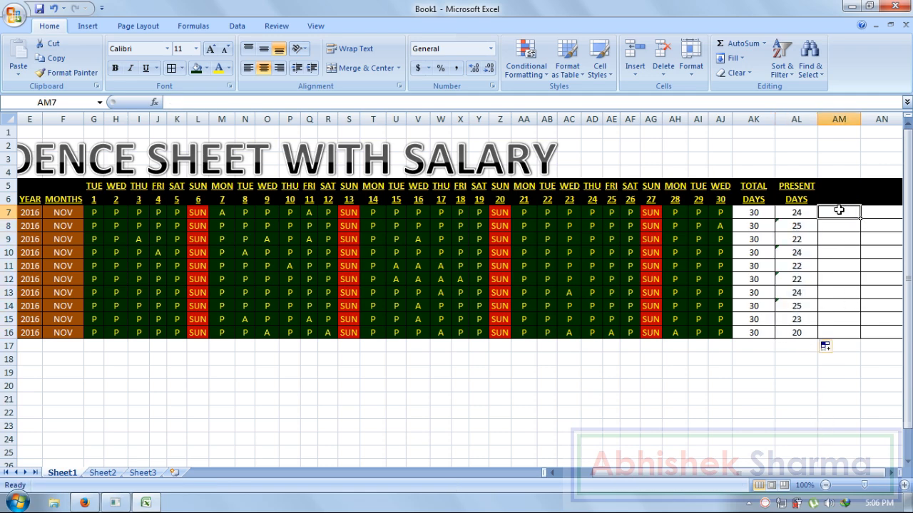
left_click(840, 187)
type("A")
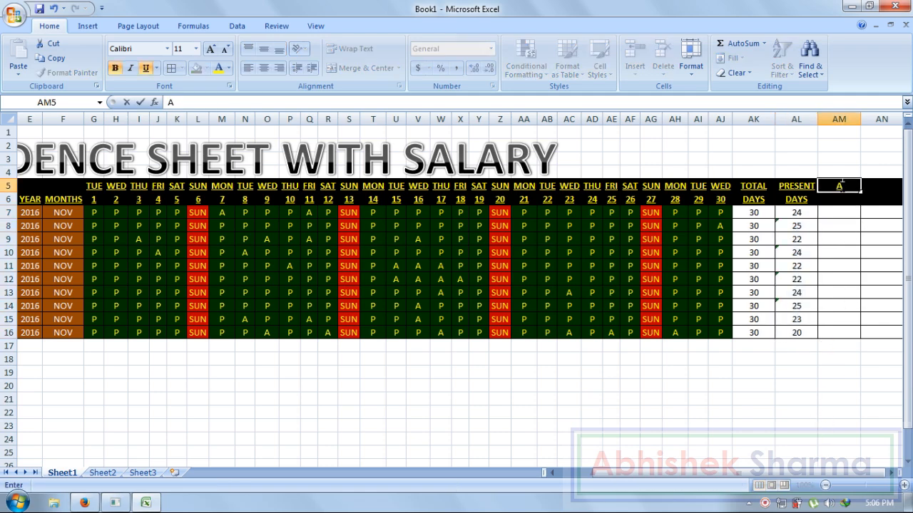
type("BSENT")
key("Return")
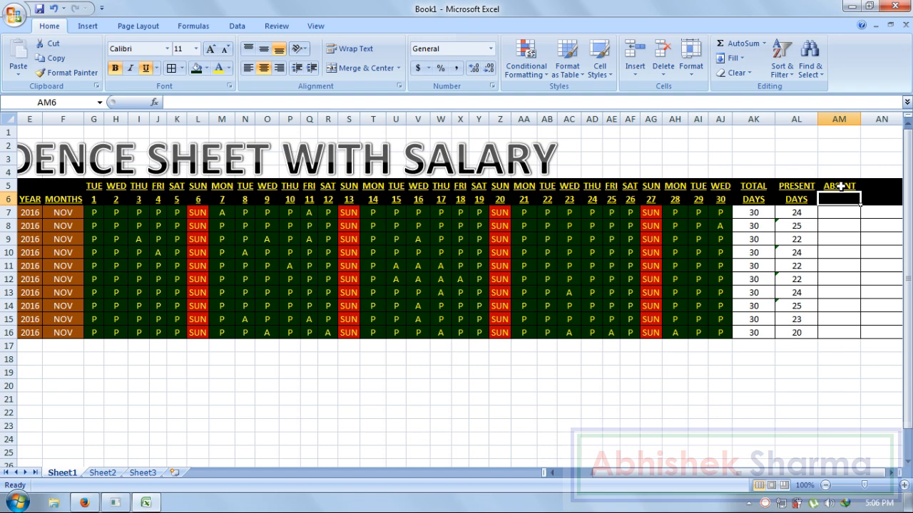
type("DAYS")
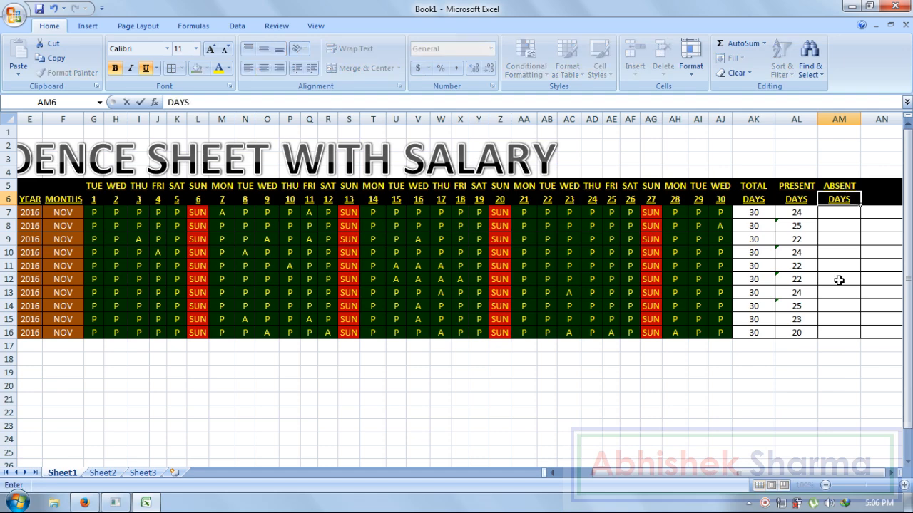
key("Return")
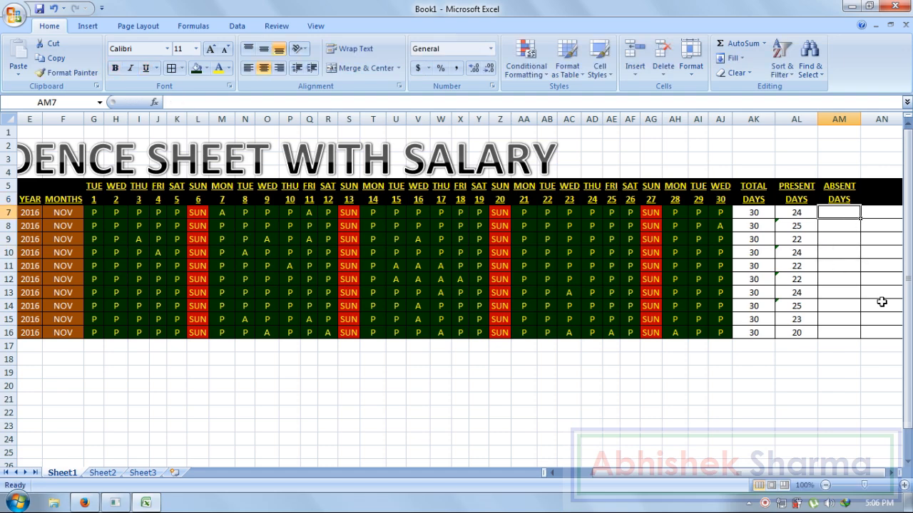
Count the first employee's absent days in AM7 with the formula =COUNTIF(G7:AJ7,Q7)
type("=COUN")
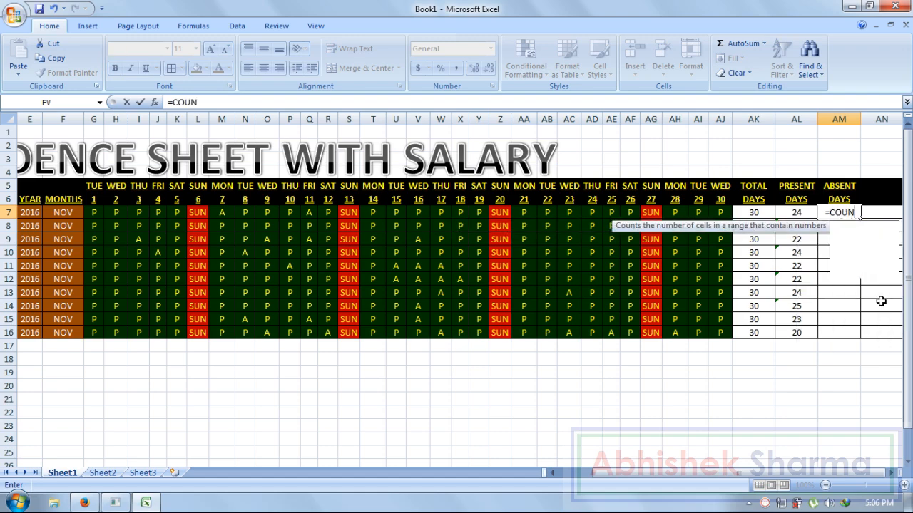
type("TIF(")
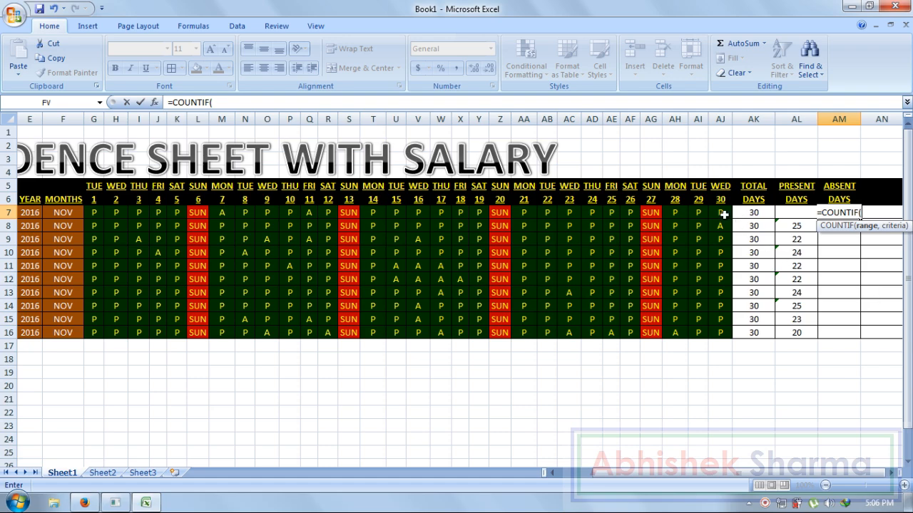
left_click_drag(722, 213, 93, 212)
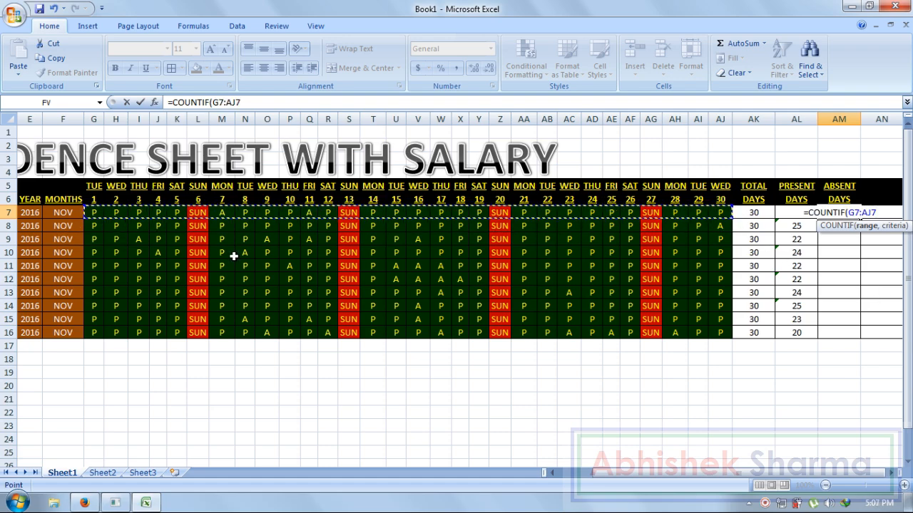
type(",")
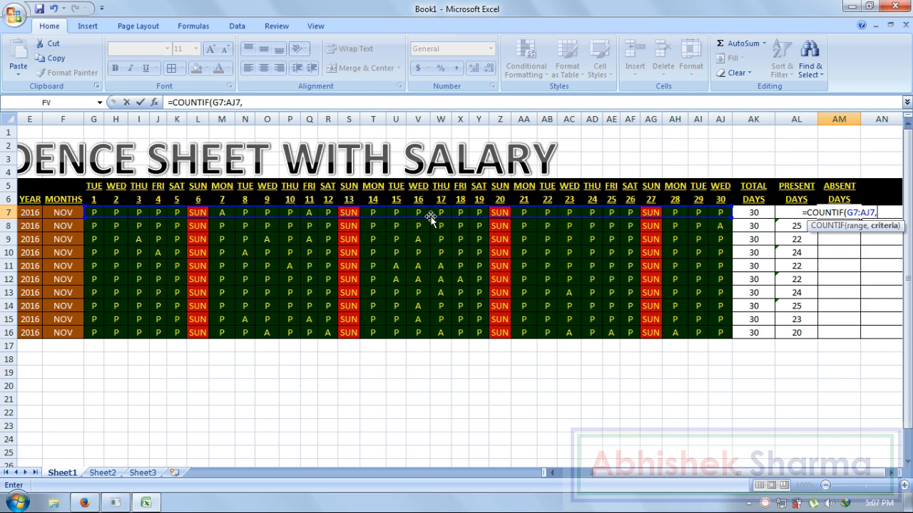
left_click(309, 213)
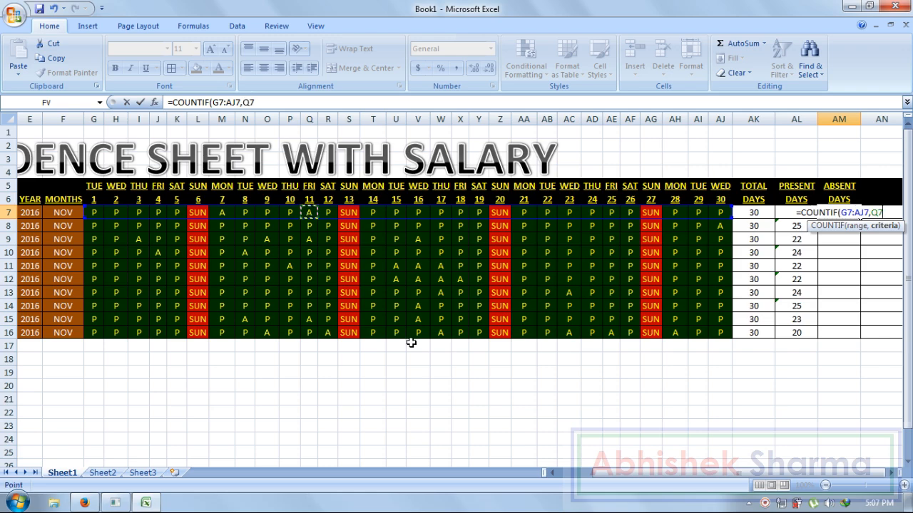
type(")")
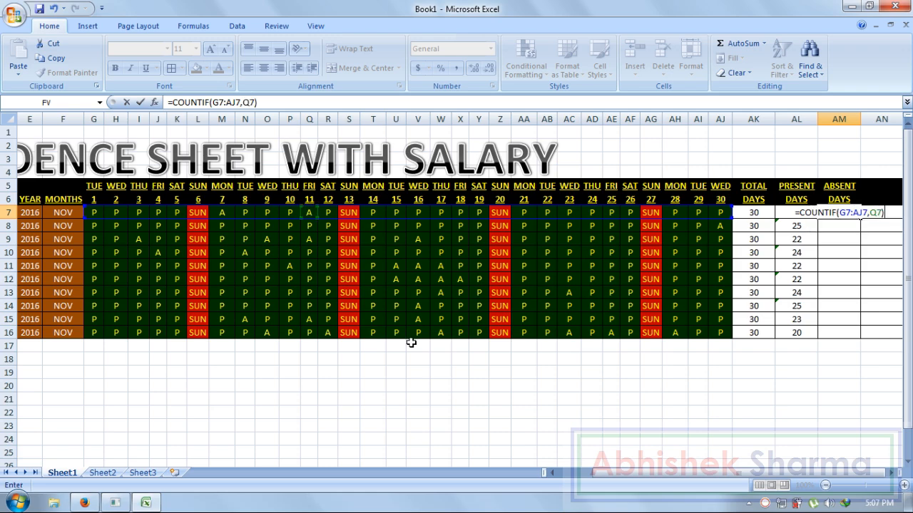
key("Return")
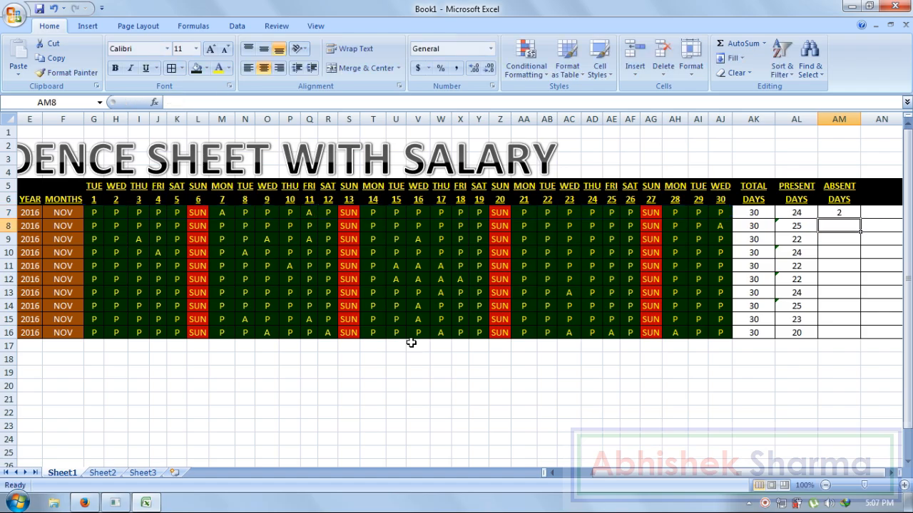
left_click(844, 213)
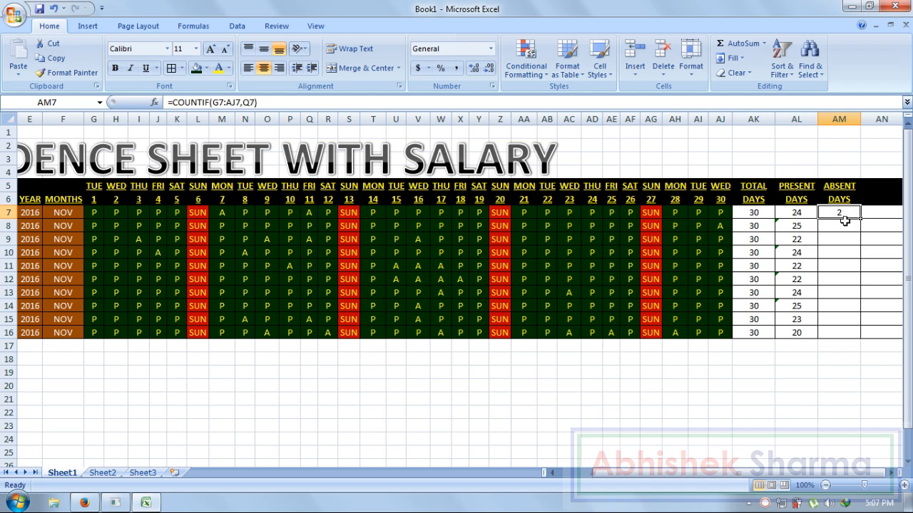
left_click(844, 221)
type("=CPUNTIF")
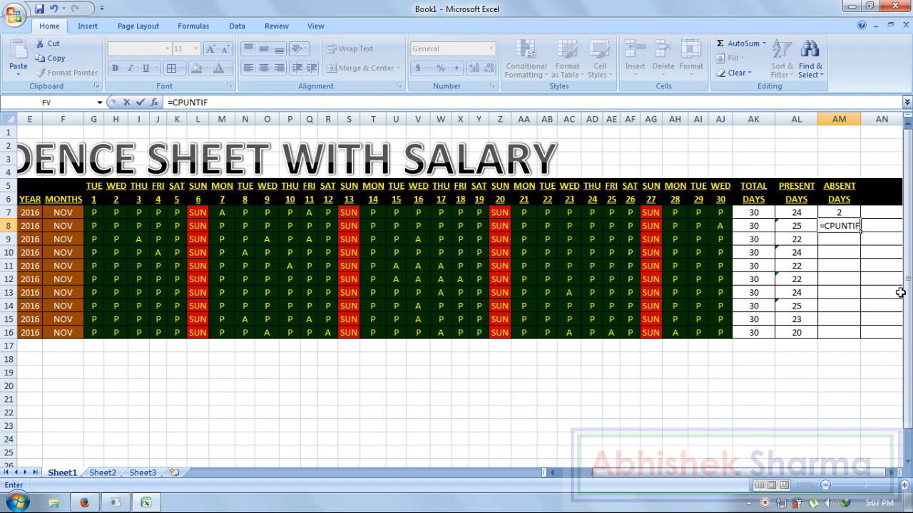
type("(")
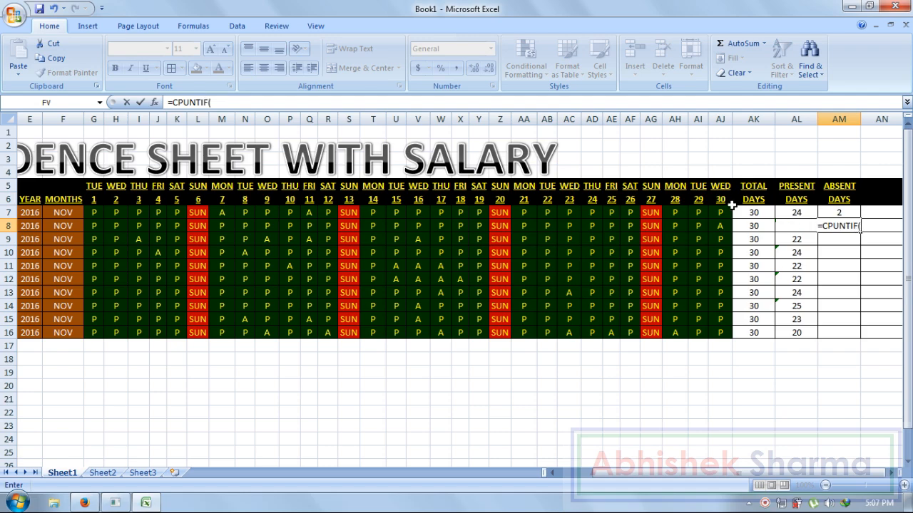
left_click_drag(725, 226, 198, 235)
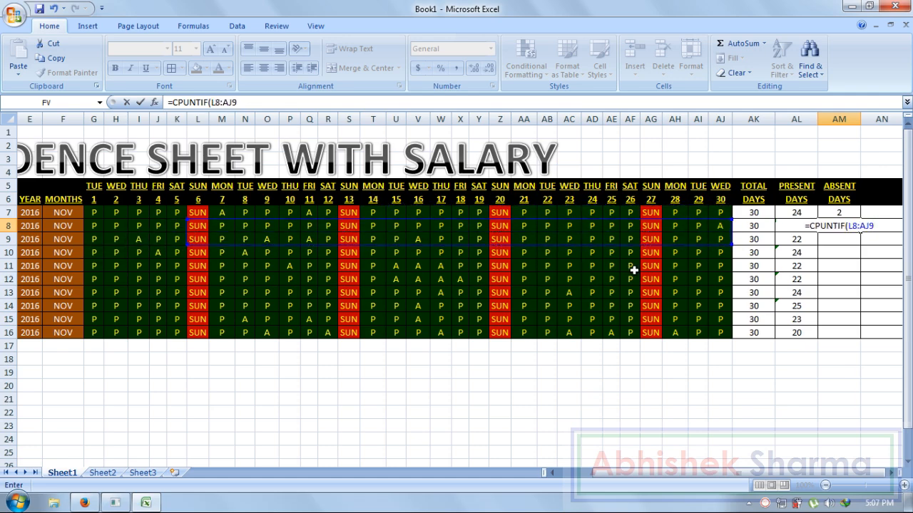
left_click_drag(722, 225, 547, 226)
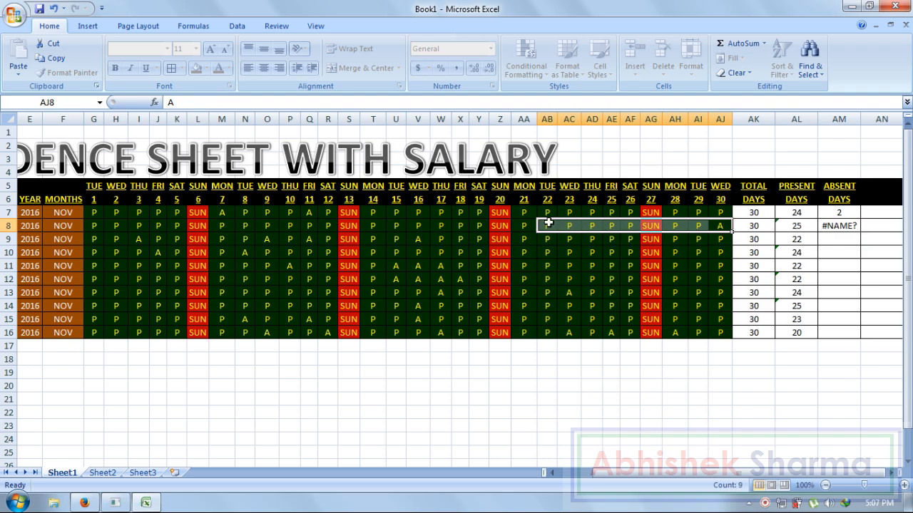
Count the second employee's absent days in AM8 with =COUNTIF(G8:AJ8,AJ8), and fill AM7:AM8 down to AM16
left_click(827, 226)
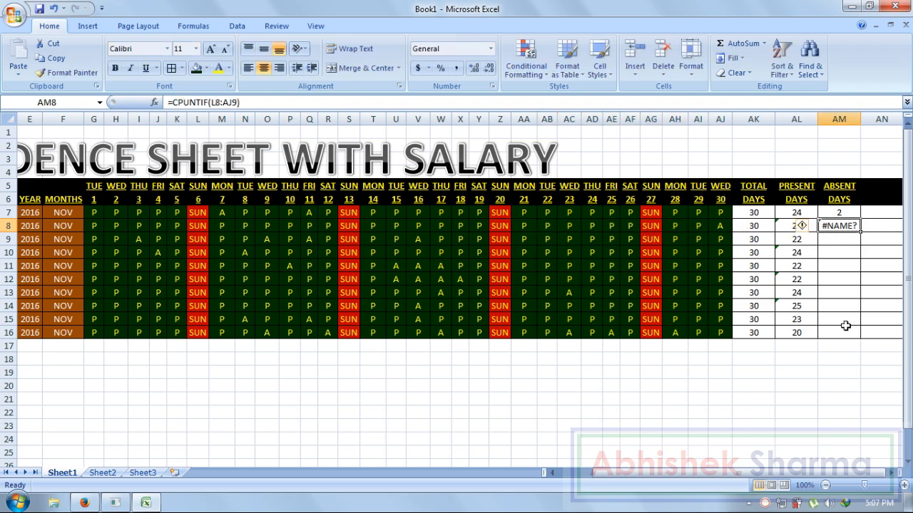
type("=COUNT")
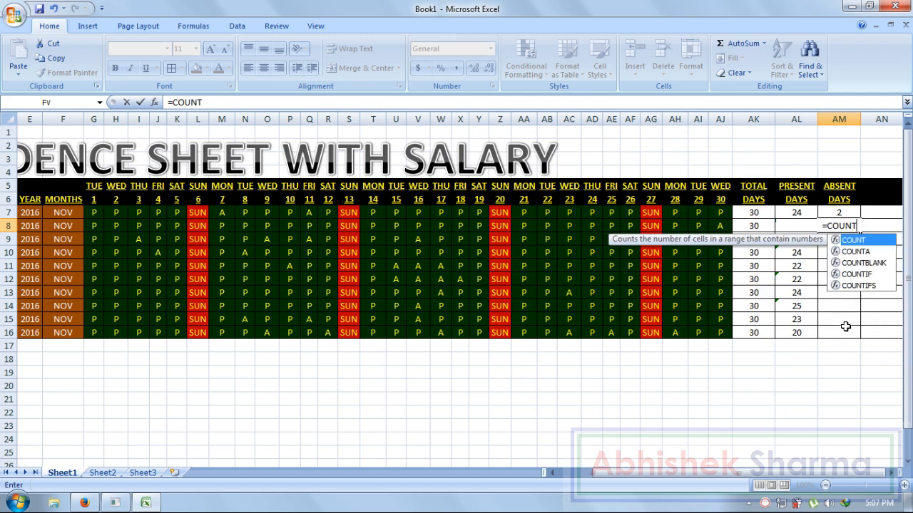
type("IF(")
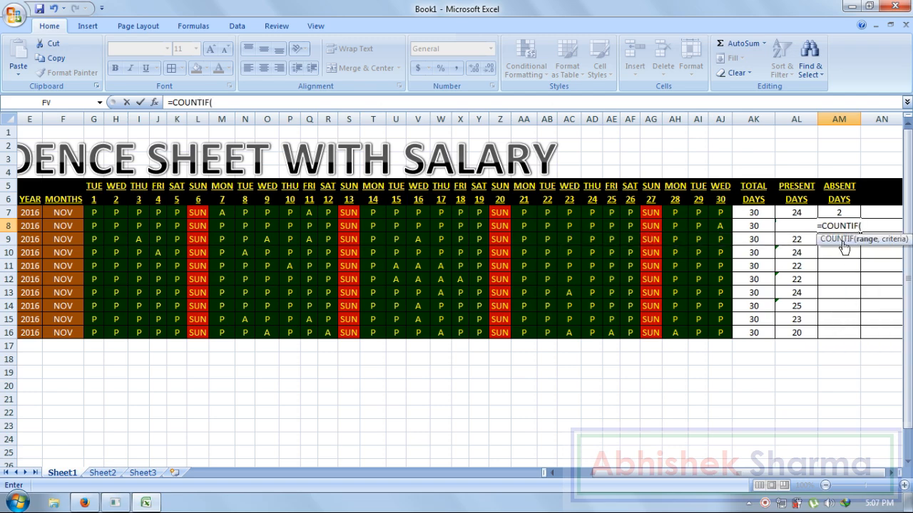
left_click_drag(720, 225, 96, 222)
type(",")
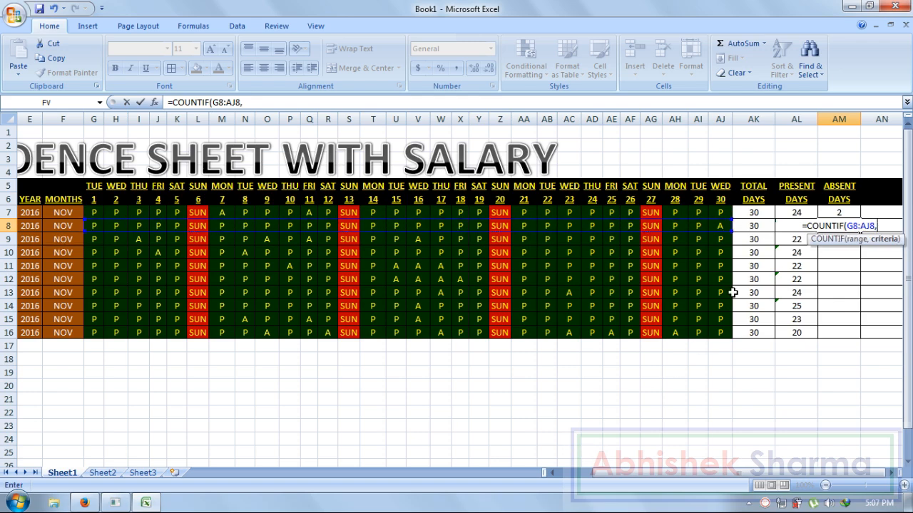
left_click(718, 225)
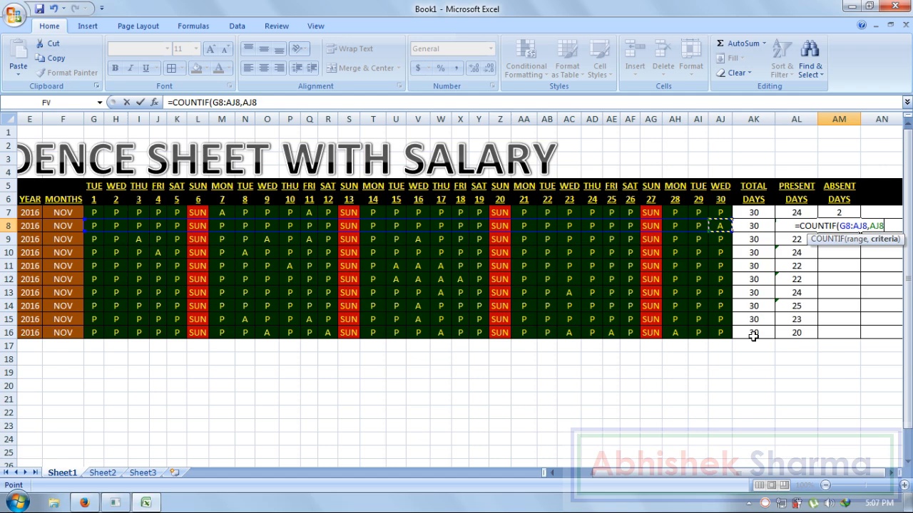
type(")")
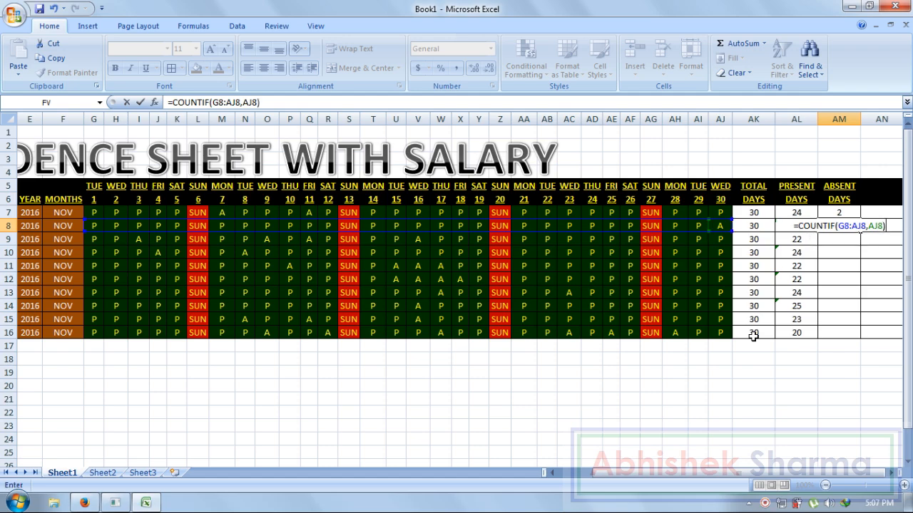
key("Return")
left_click_drag(838, 214, 861, 341)
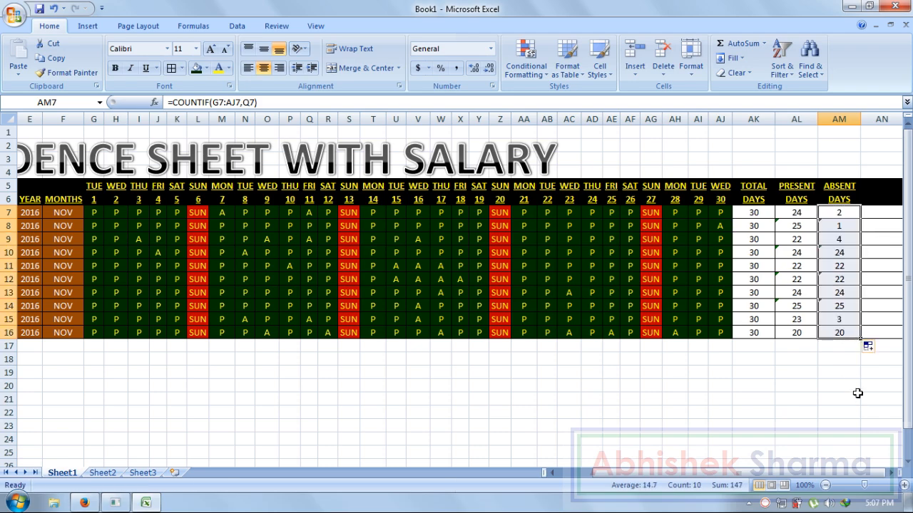
left_click(854, 385)
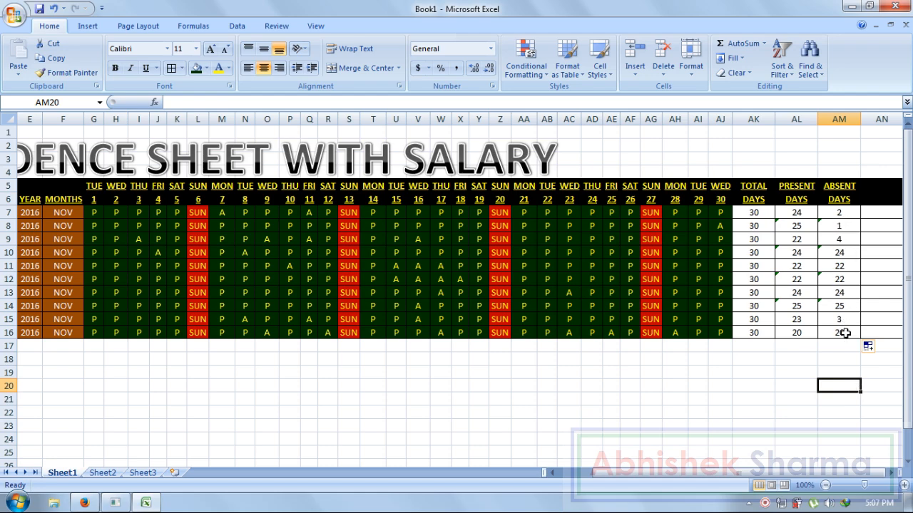
Clear the absent-day formulas in AM10:AM14
left_click(843, 278)
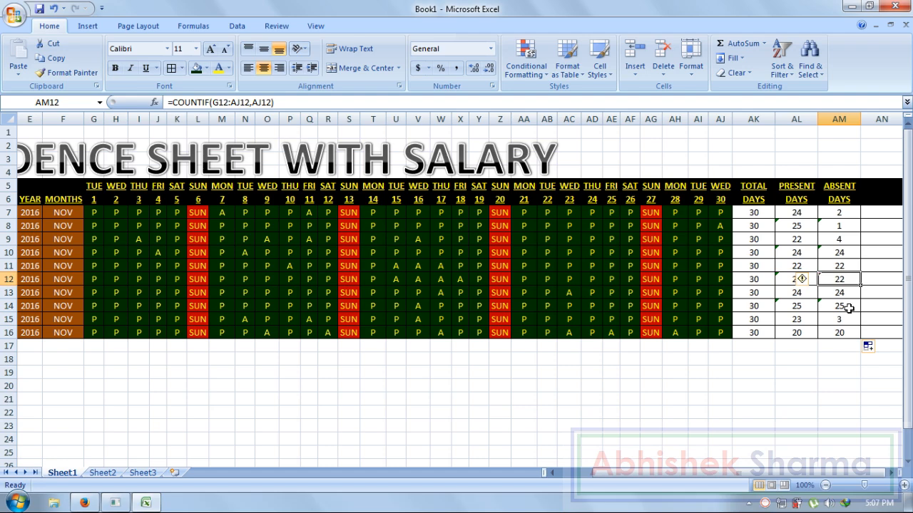
left_click_drag(844, 254, 847, 303)
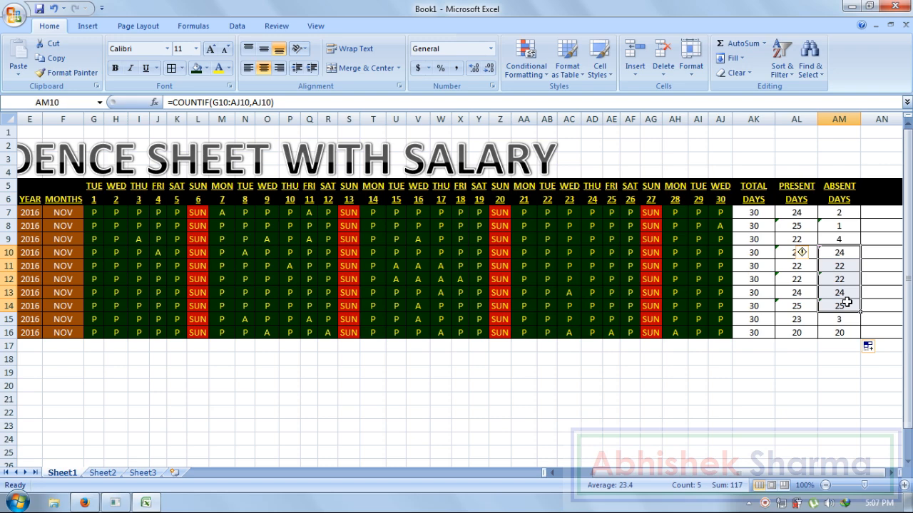
key("Delete")
Count the absent days in AM10 with the formula =COUNTIF(G10:AJ10,N10), and fill it down to AM16
left_click(844, 252)
type("=")
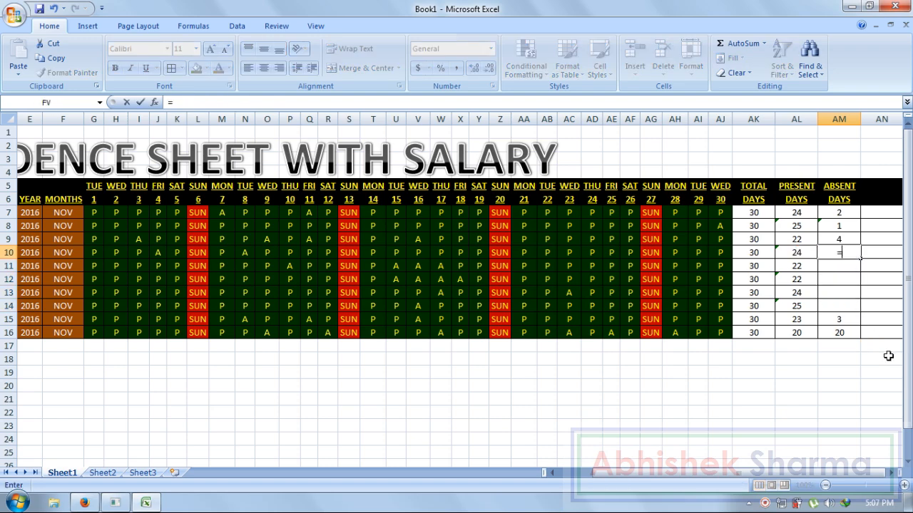
type("COUNTIF(")
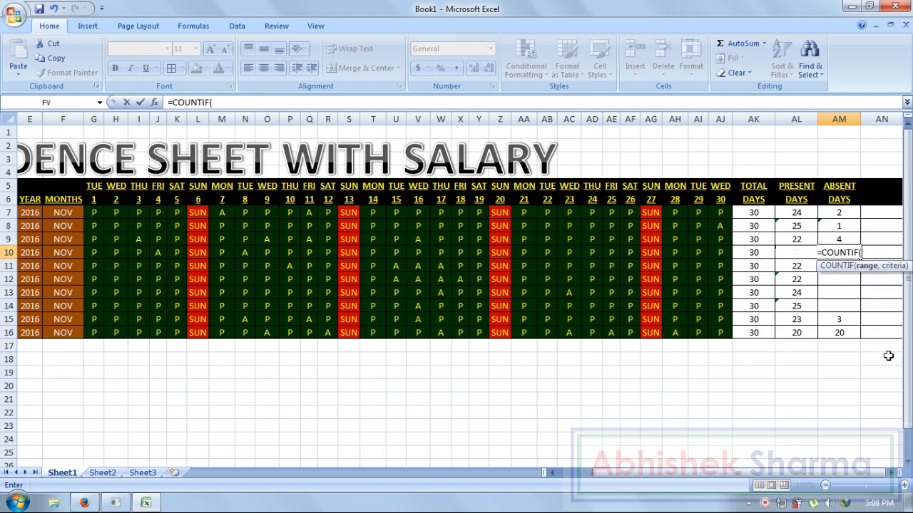
left_click_drag(720, 252, 95, 253)
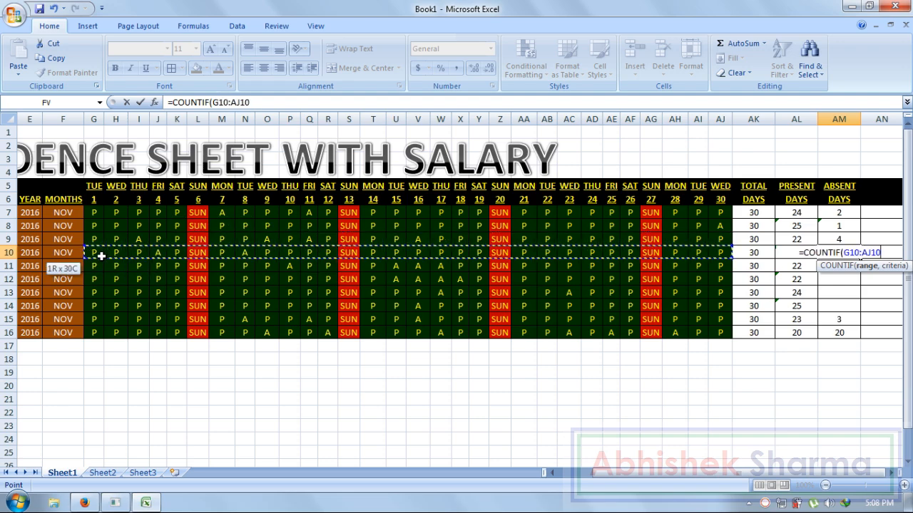
type(",")
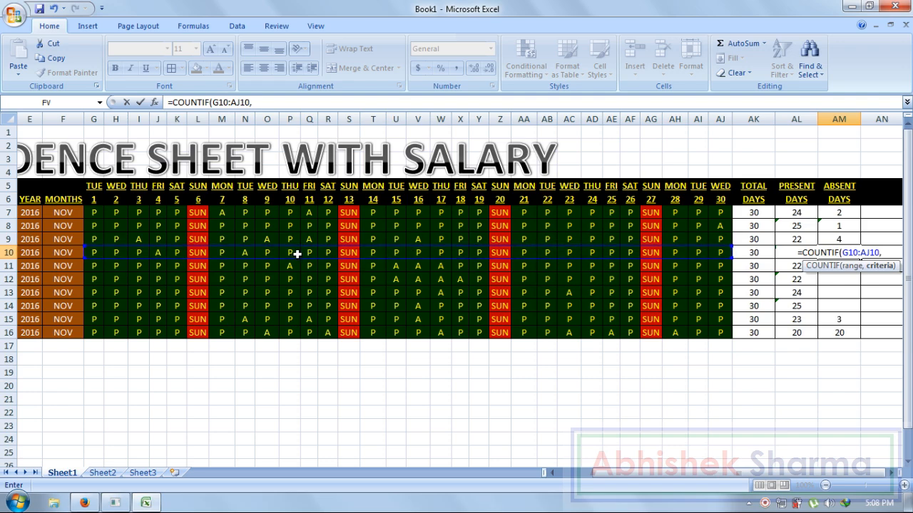
left_click(245, 253)
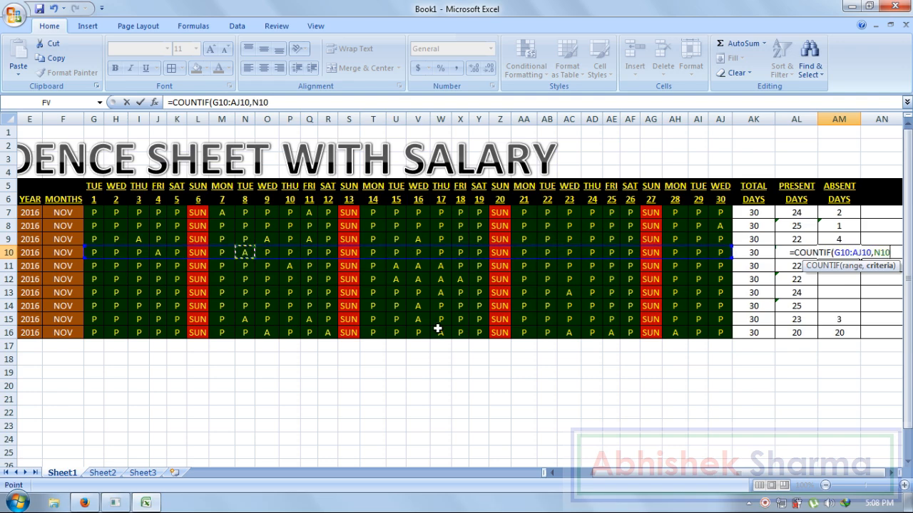
type(")")
key("Return")
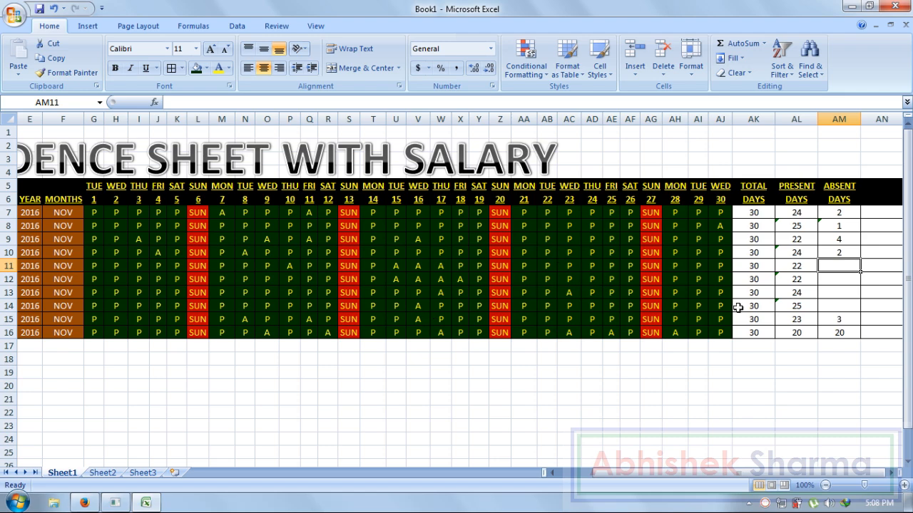
left_click(841, 251)
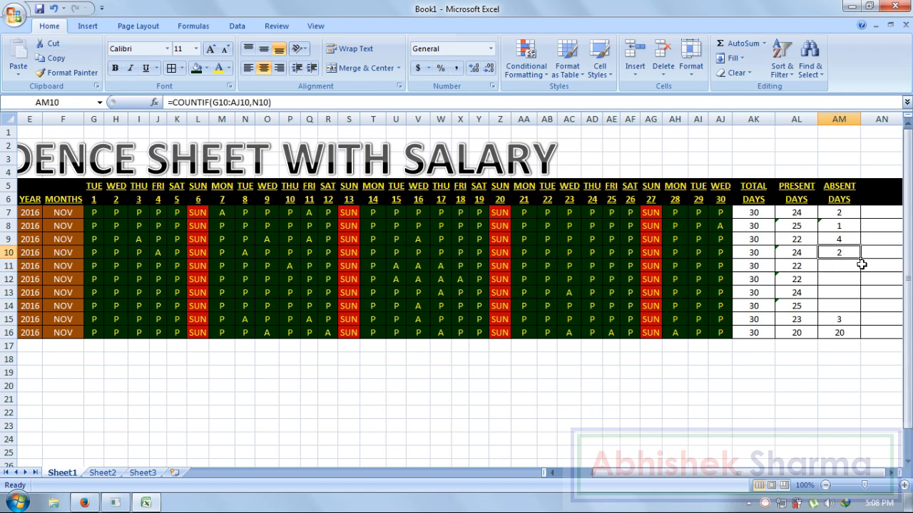
left_click_drag(861, 259, 855, 337)
Change the COUNTIF criterion in AM11 to W11, giving =COUNTIF(G11:AJ11,W11)
left_click(847, 266)
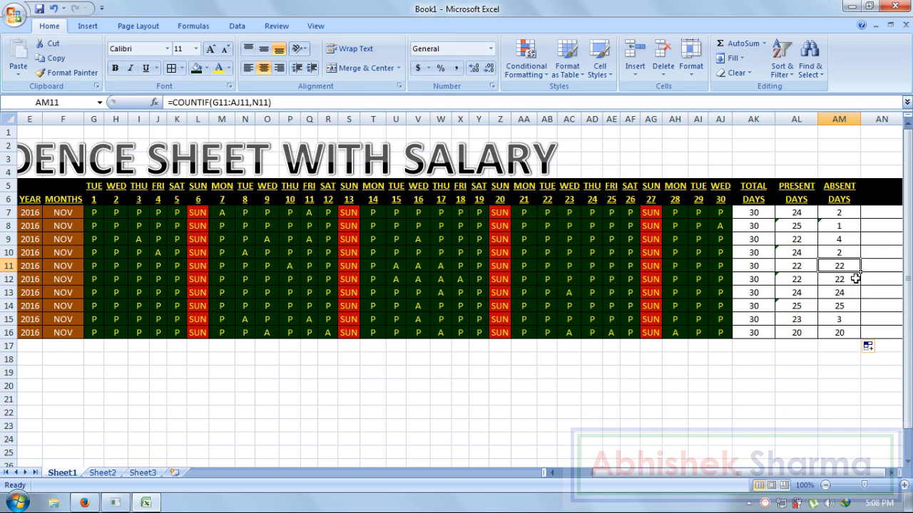
key("F2")
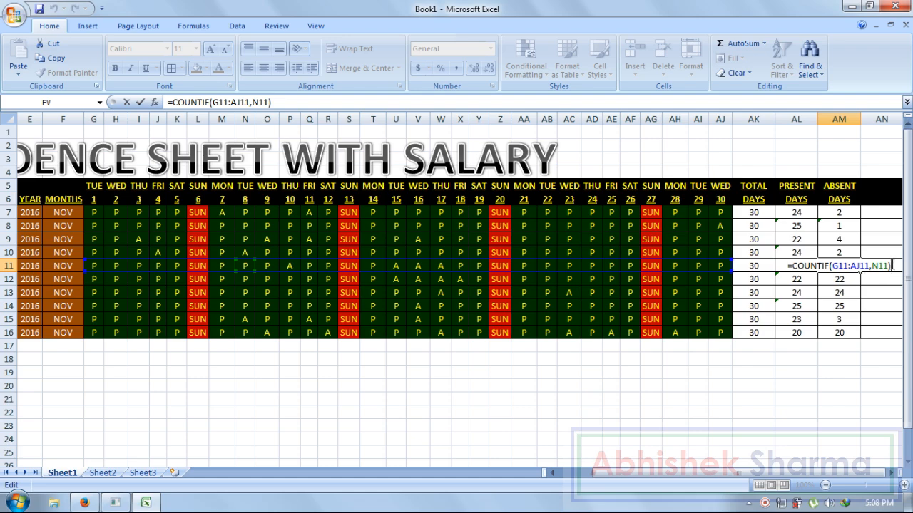
left_click(887, 265)
key("BackSpace")
key("BackSpace")
key("BackSpace")
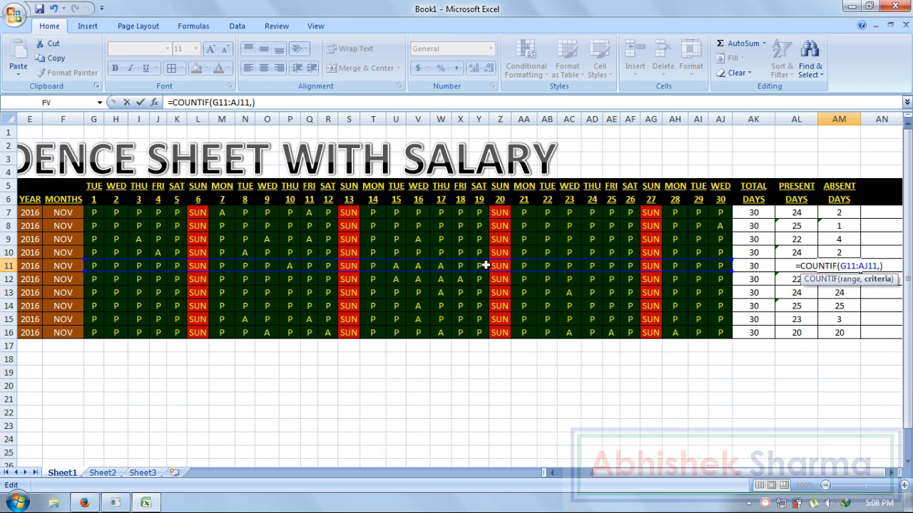
left_click(443, 266)
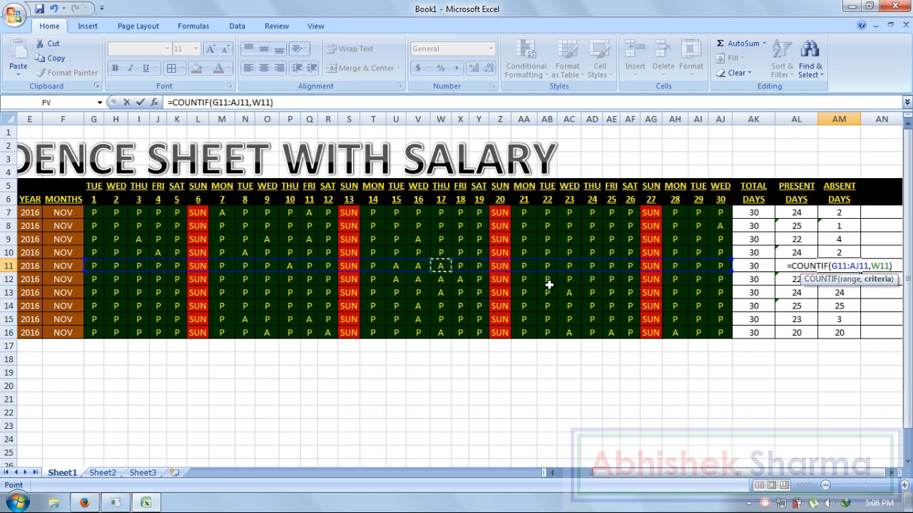
key("Return")
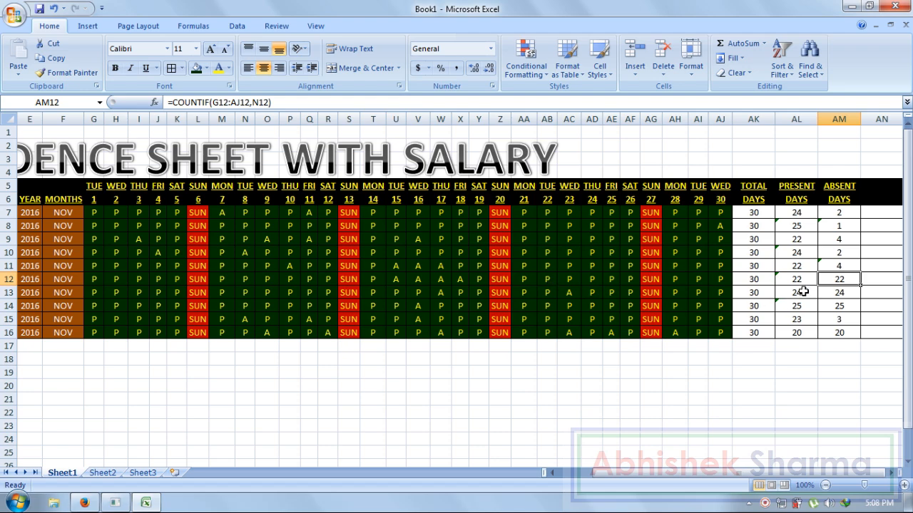
Change the COUNTIF criterion in AM12 to X12, giving =COUNTIF(G12:AJ12,X12)
key("F2")
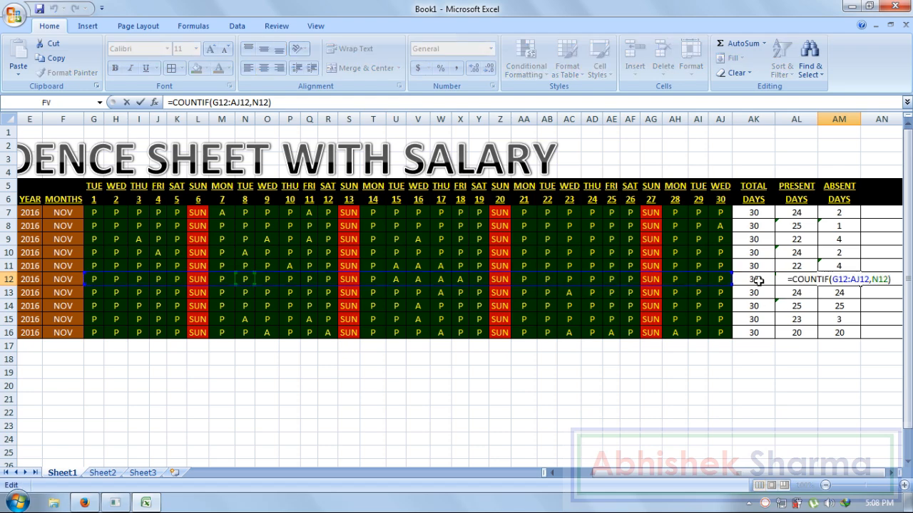
left_click(888, 280)
key("BackSpace")
key("BackSpace")
key("BackSpace")
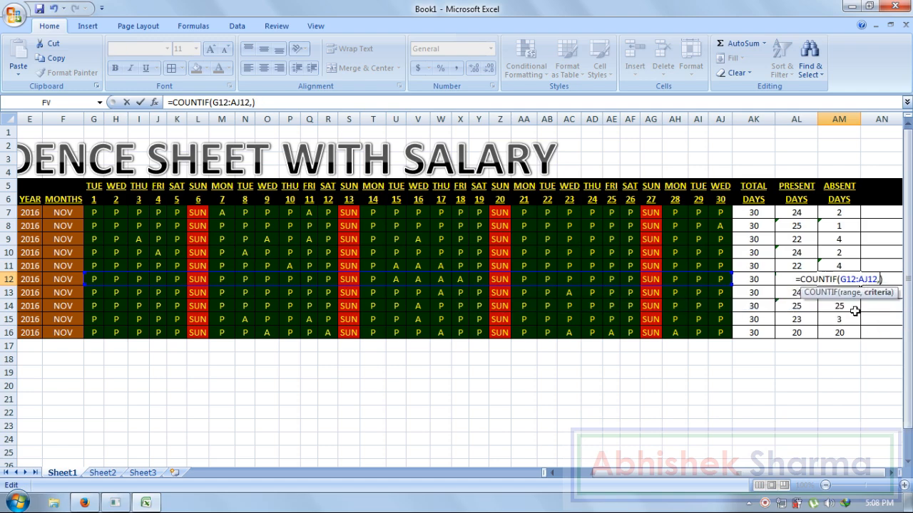
left_click(459, 279)
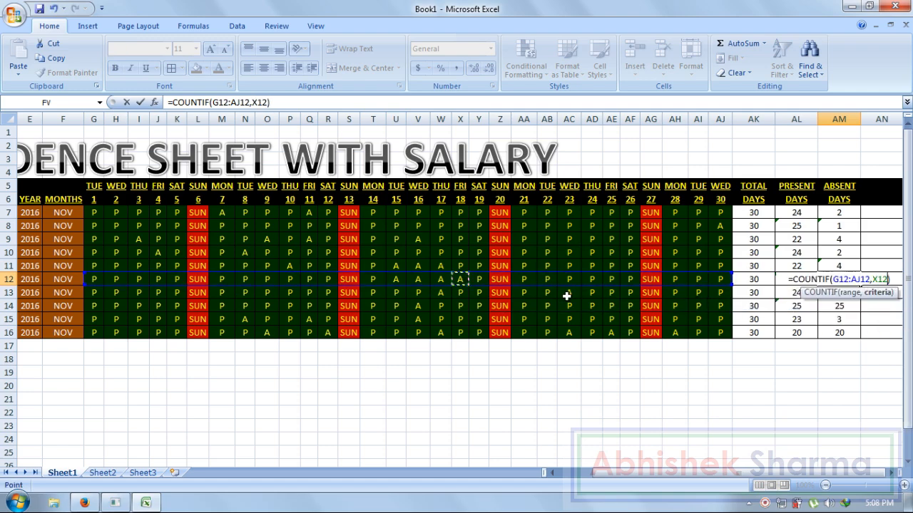
key("Return")
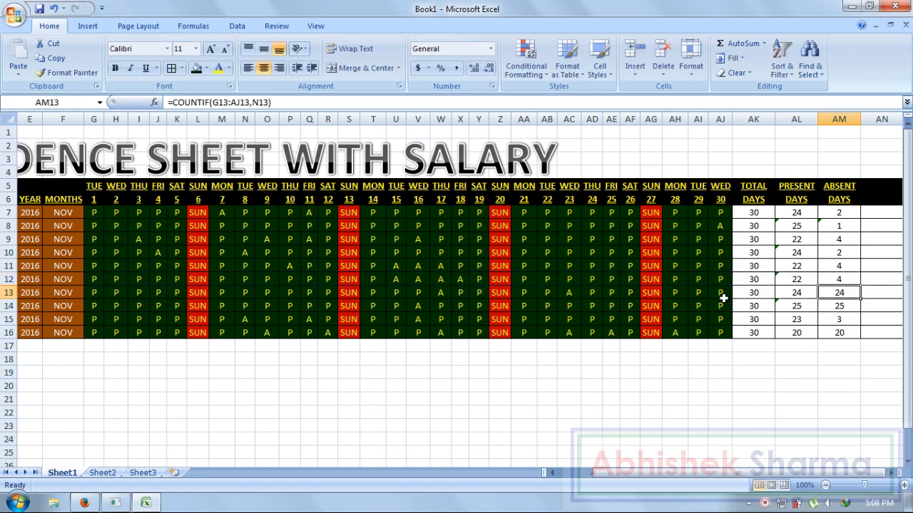
Change the COUNTIF criterion in AM13 to AC13, giving =COUNTIF(G13:AJ13,AC13)
double_click(831, 298)
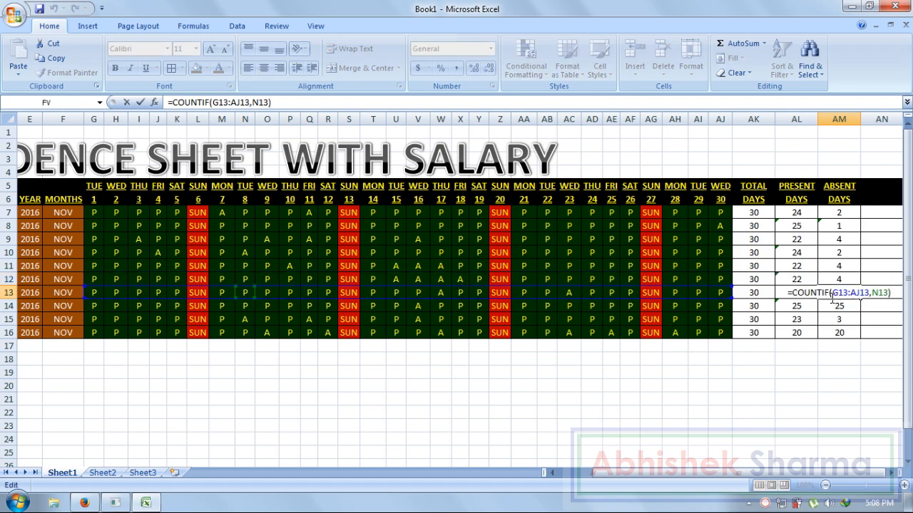
key("BackSpace")
key("BackSpace")
key("BackSpace")
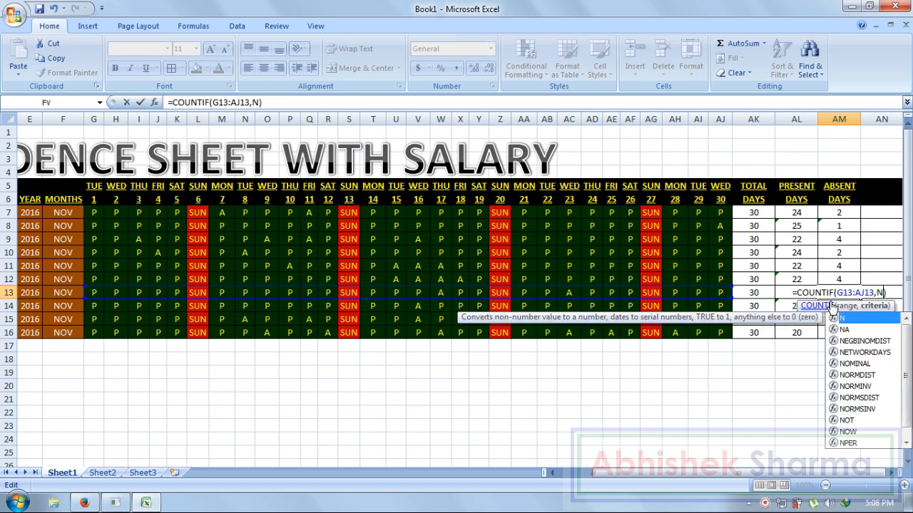
left_click(571, 294)
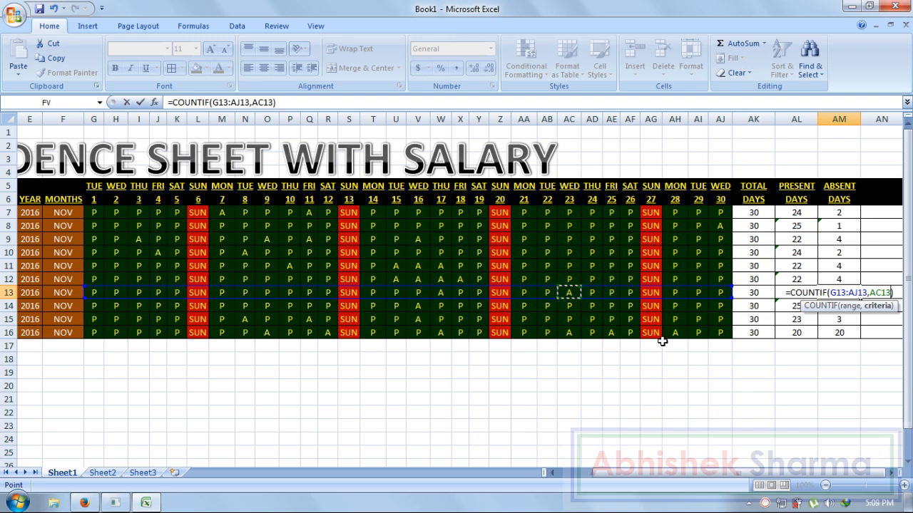
key("Return")
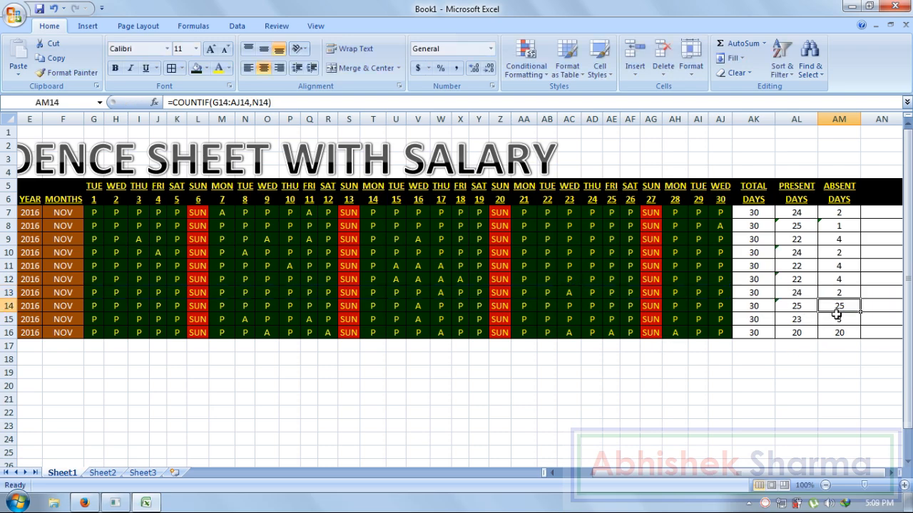
Change the COUNTIF criterion in AM14 to V14, giving =COUNTIF(G14:AJ14,V14)
key("F2")
key("BackSpace")
key("BackSpace")
key("BackSpace")
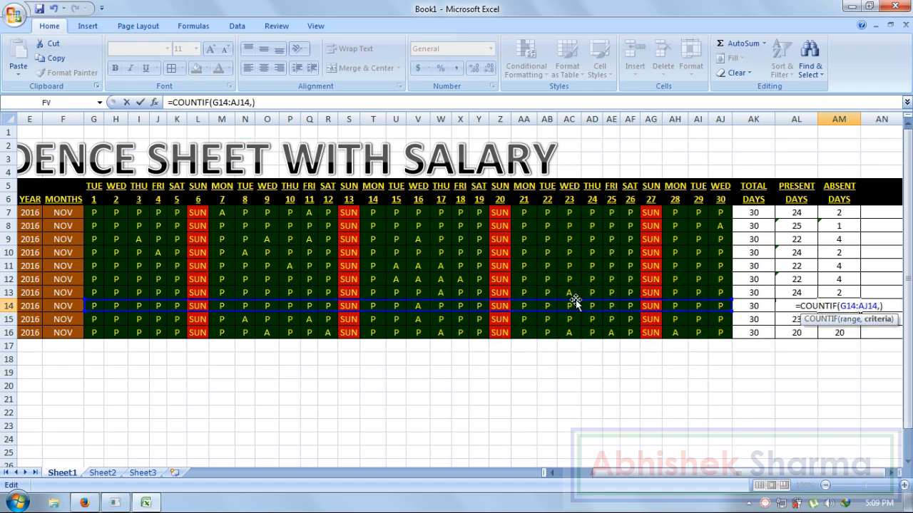
left_click(417, 305)
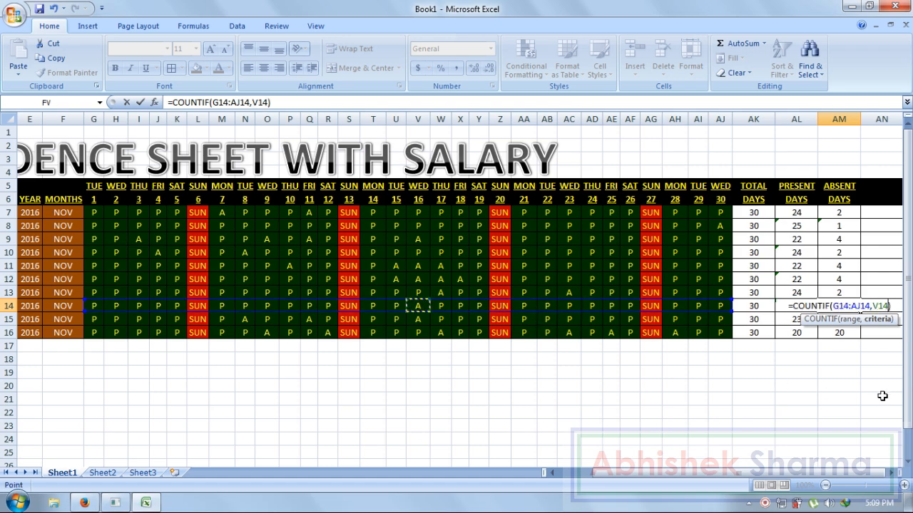
key("Return")
Change the COUNTIF criterion in AM16 to AH16, giving =COUNTIF(G16:AJ16,AH16)
left_click(848, 333)
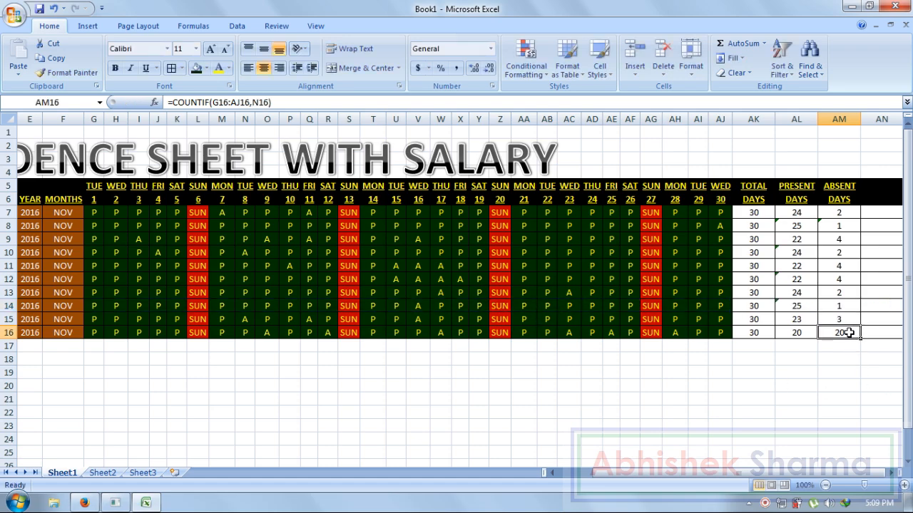
double_click(848, 333)
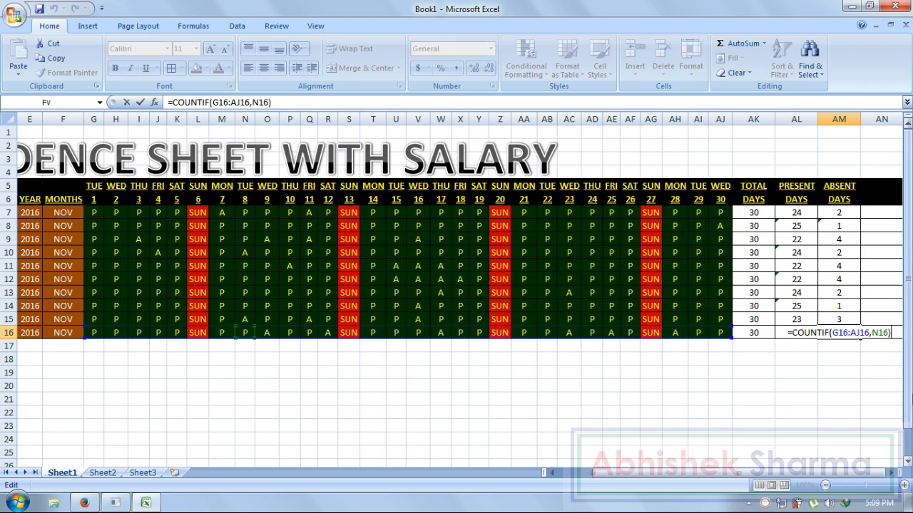
key("BackSpace")
key("BackSpace")
key("BackSpace")
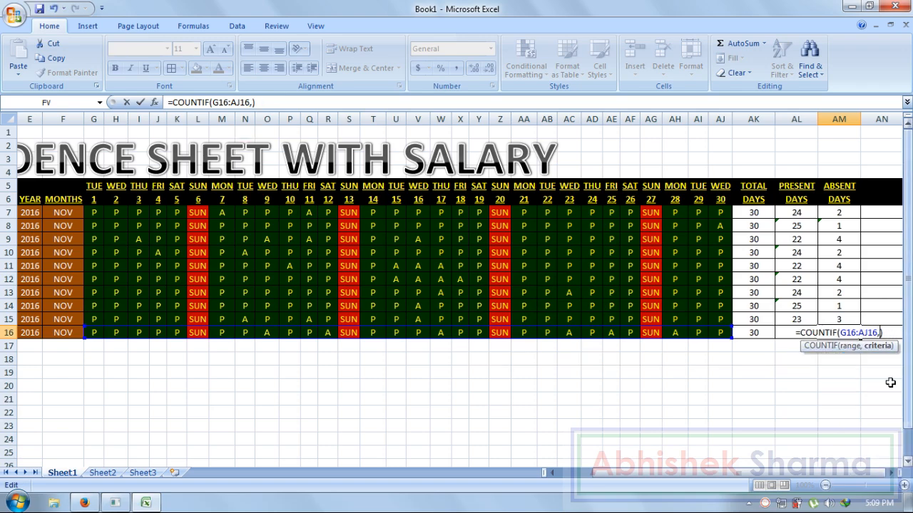
left_click(677, 333)
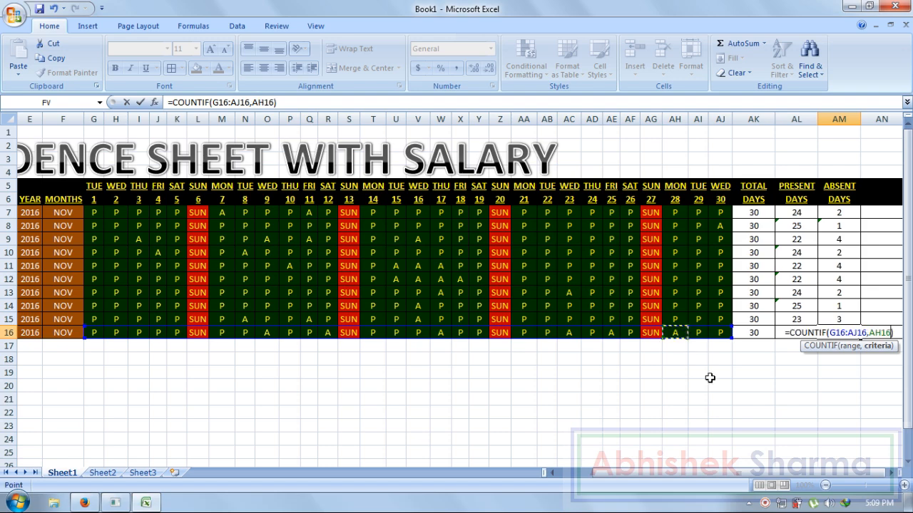
key("Return")
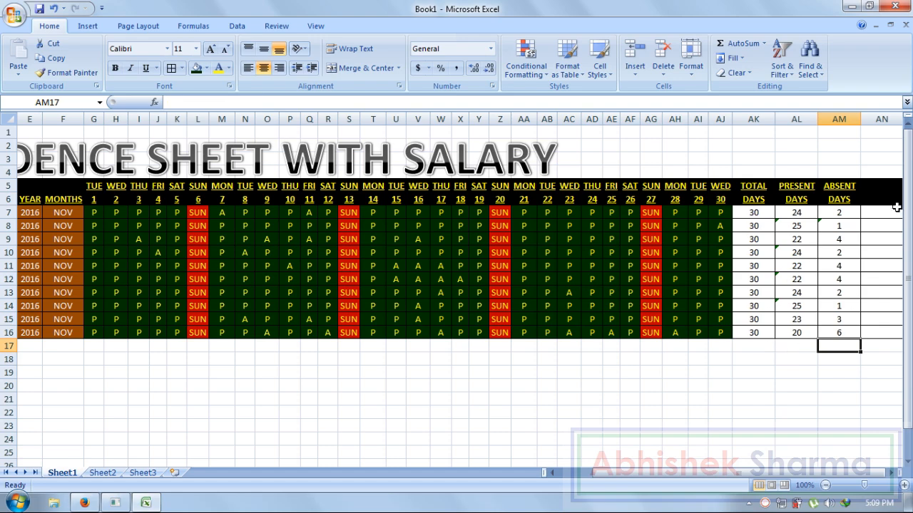
Enter the two-row heading WORKING / DAYS in AN5:AN6, beside the ABSENT DAYS column
left_click(878, 184)
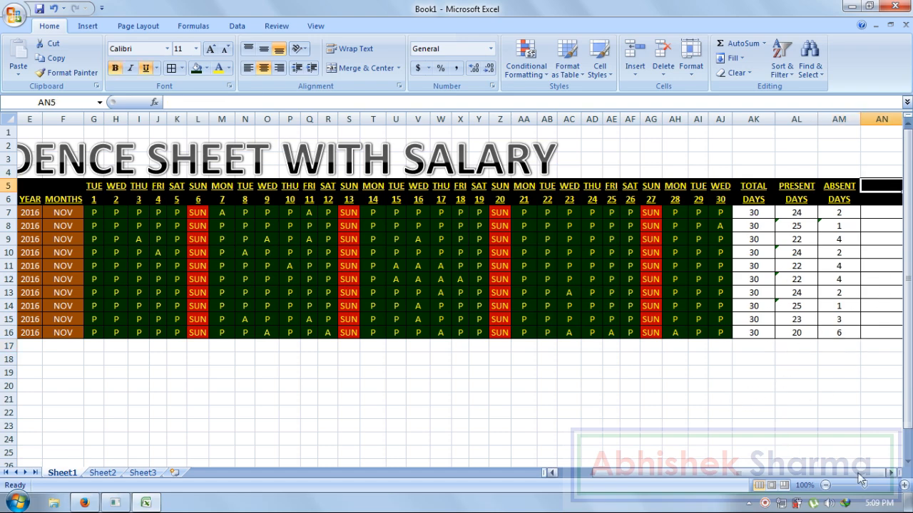
left_click_drag(862, 474, 862, 474)
key("Right")
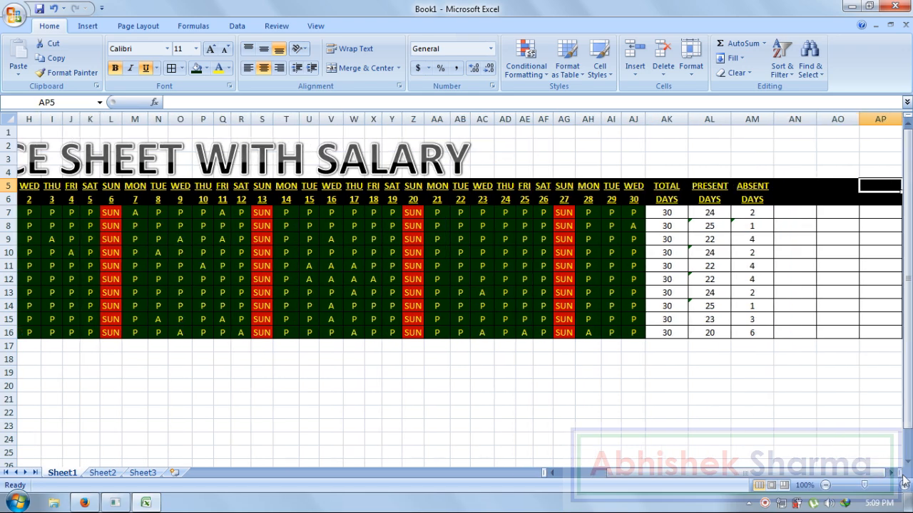
key("Left")
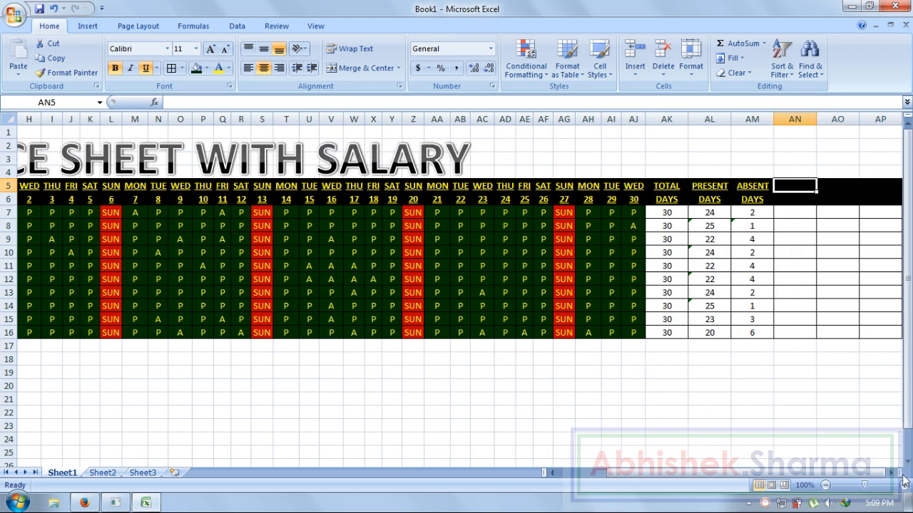
key("Left")
key("Left")
key("Left")
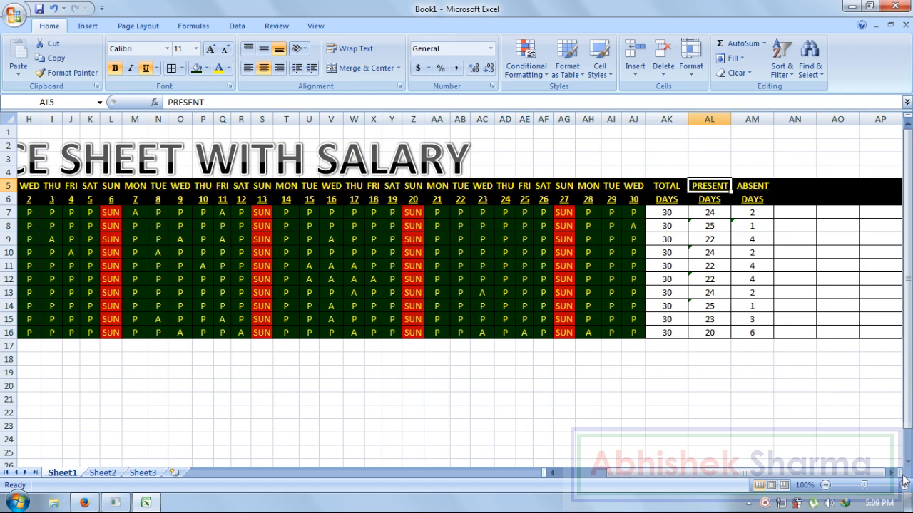
key("Right")
key("Right")
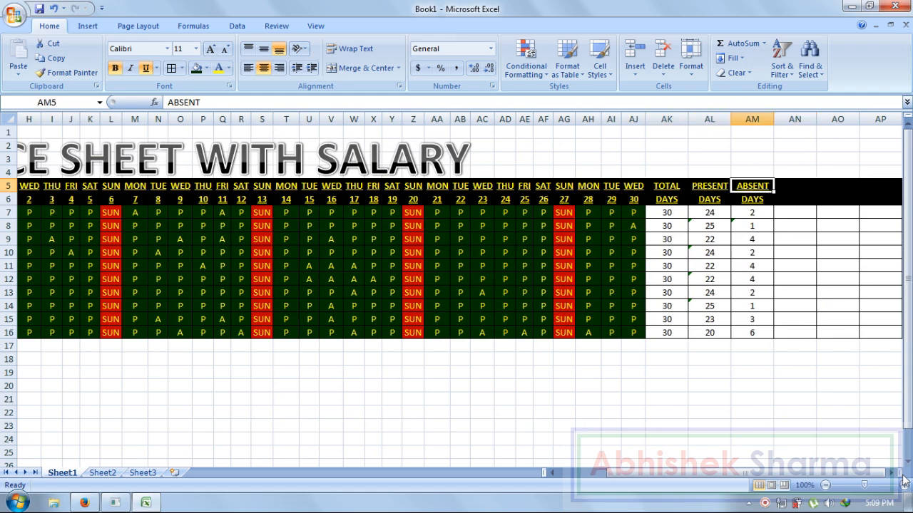
key("Right")
type("WOR")
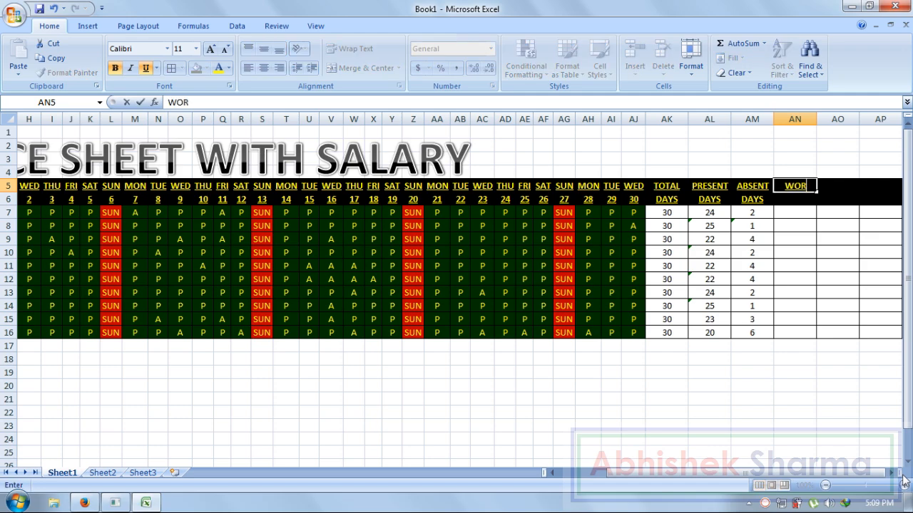
type("KING")
key("Return")
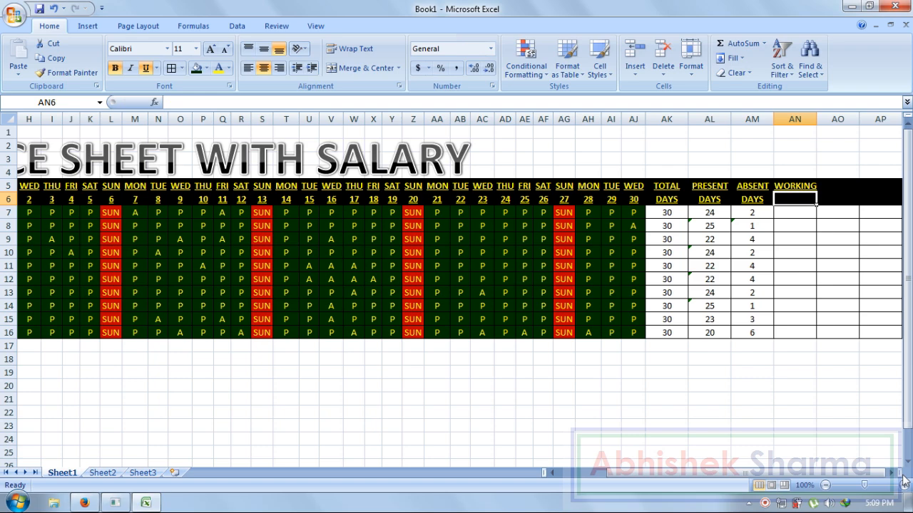
type("DAYS")
key("Return")
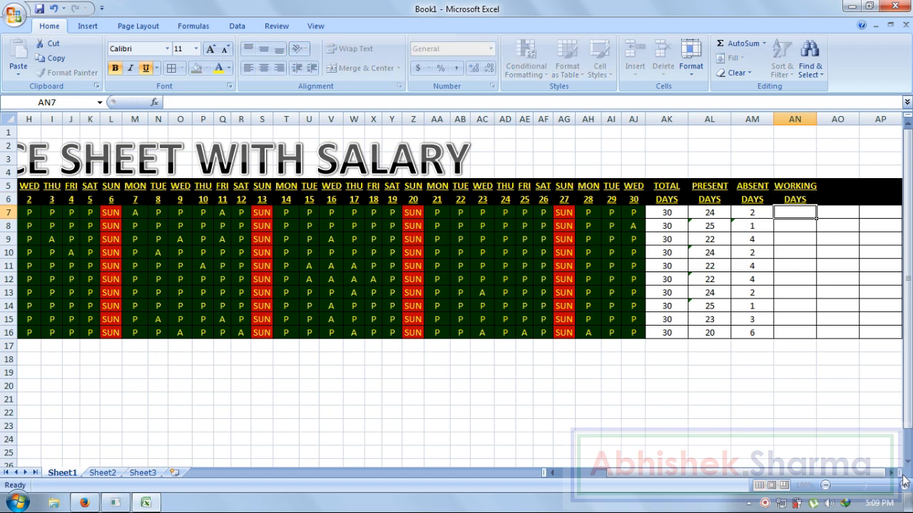
left_click(715, 211)
left_click_drag(742, 213, 710, 212)
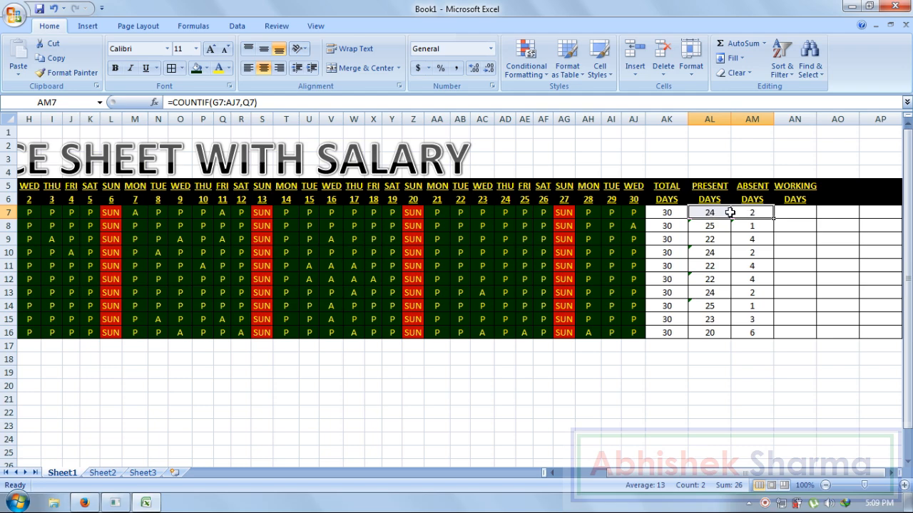
left_click(675, 213)
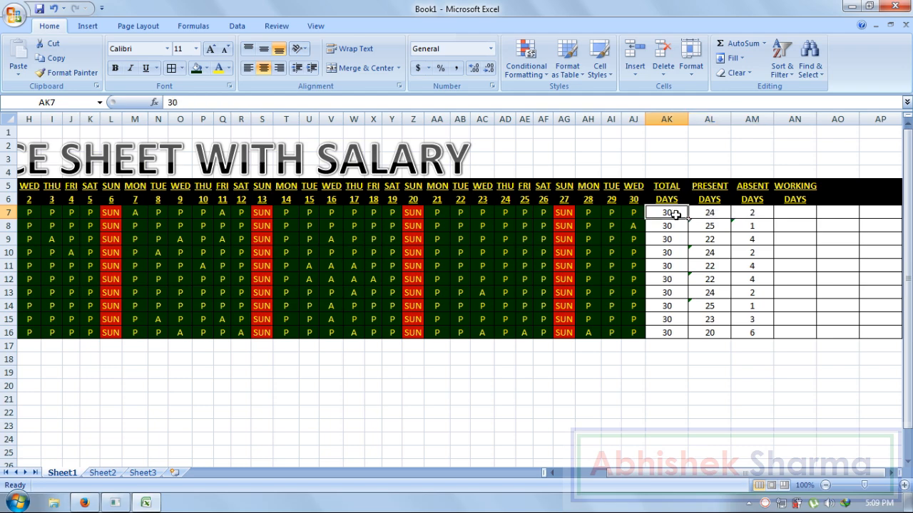
left_click_drag(713, 212, 736, 216)
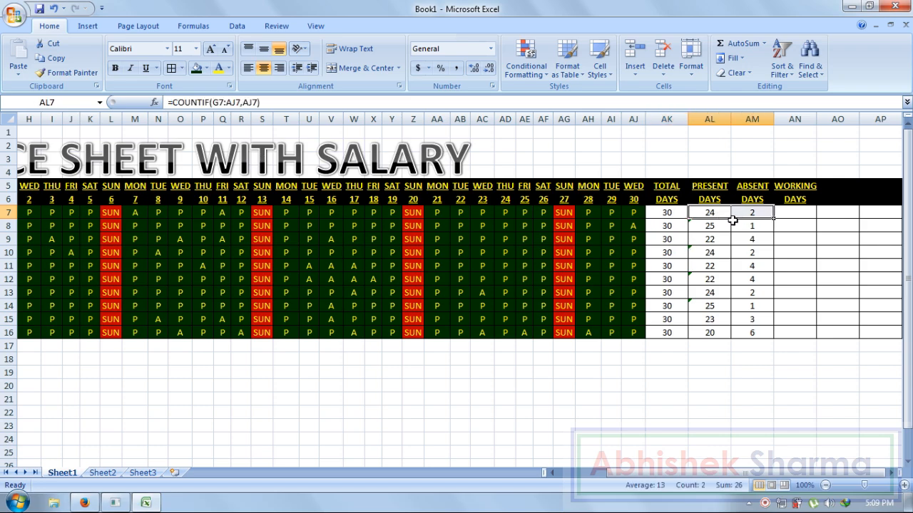
left_click(673, 214)
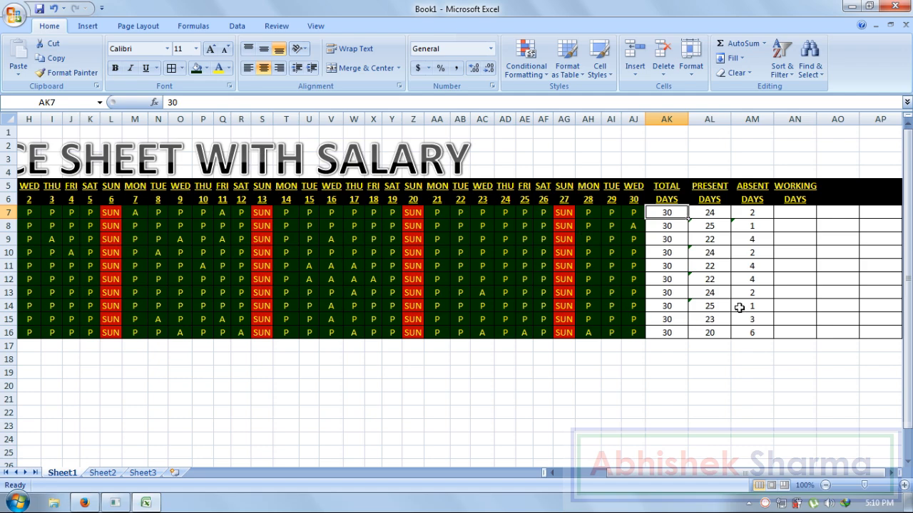
Enter the formula =AK7-AM7 in AN7 to subtract the absent days from the total days
left_click(803, 212)
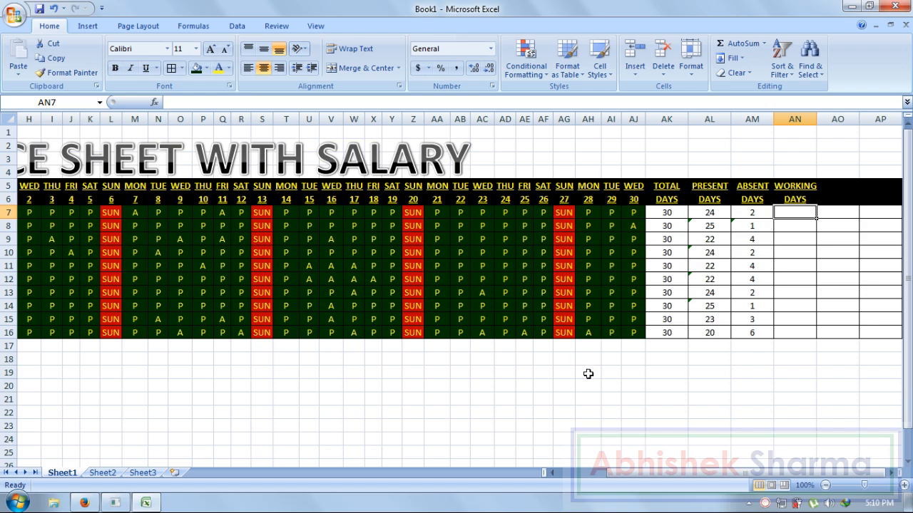
type("=")
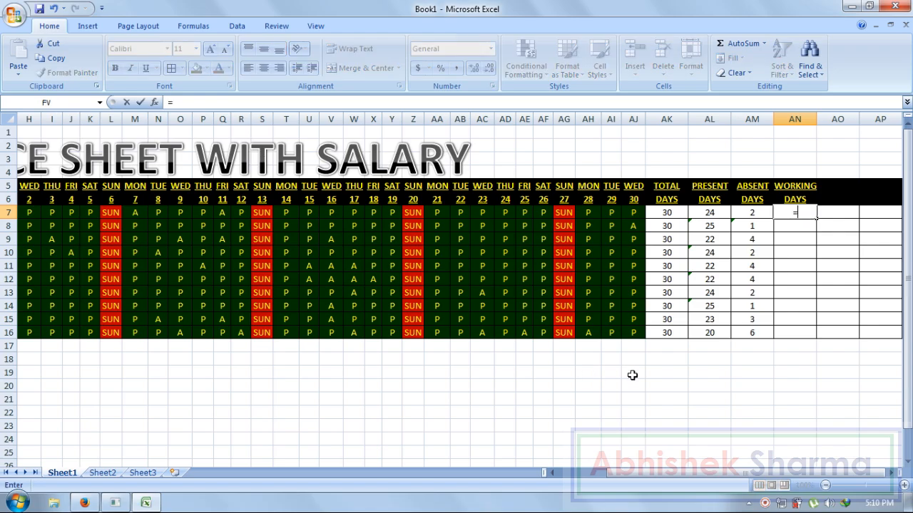
left_click(664, 212)
type("-")
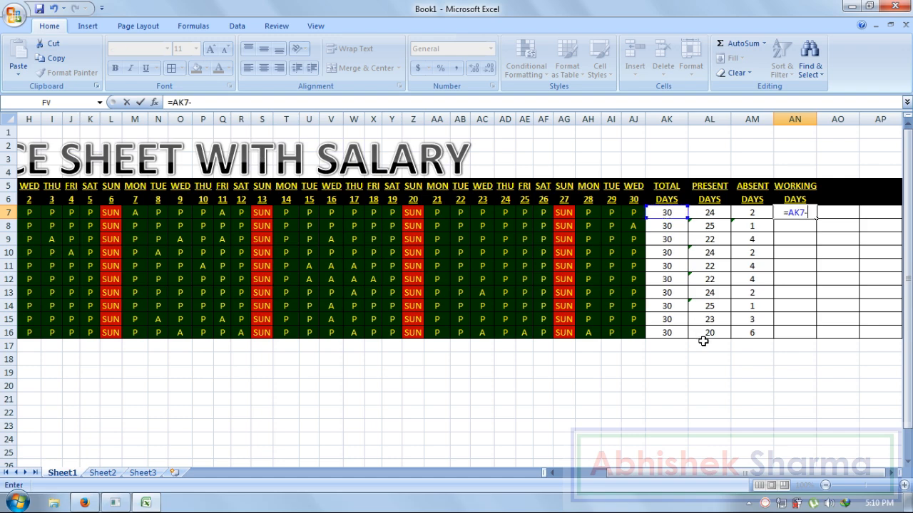
left_click(752, 212)
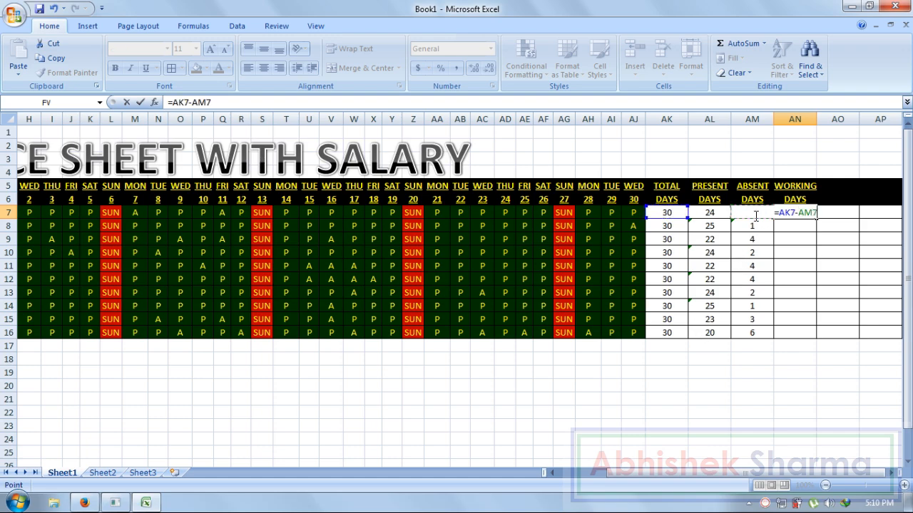
key("Return")
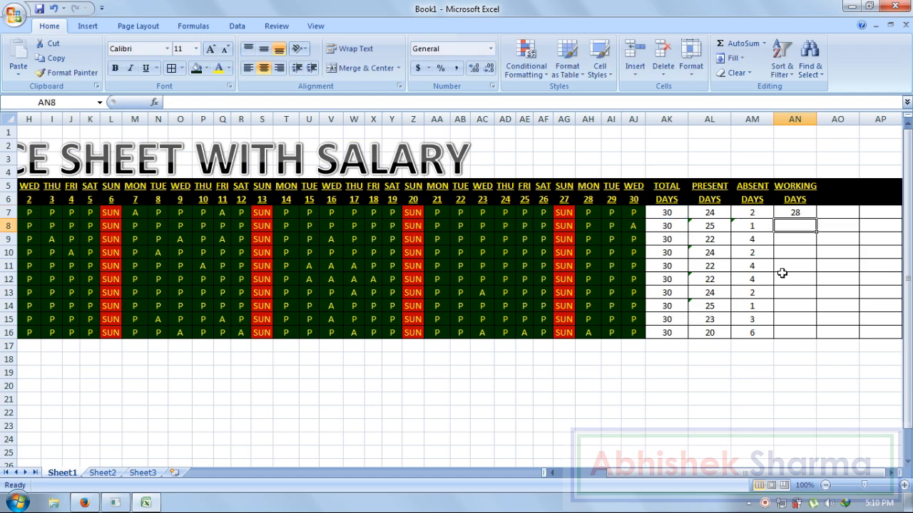
Enter the formula =AK8-AM8 in AN8 for the second employee's working days
left_click(797, 213)
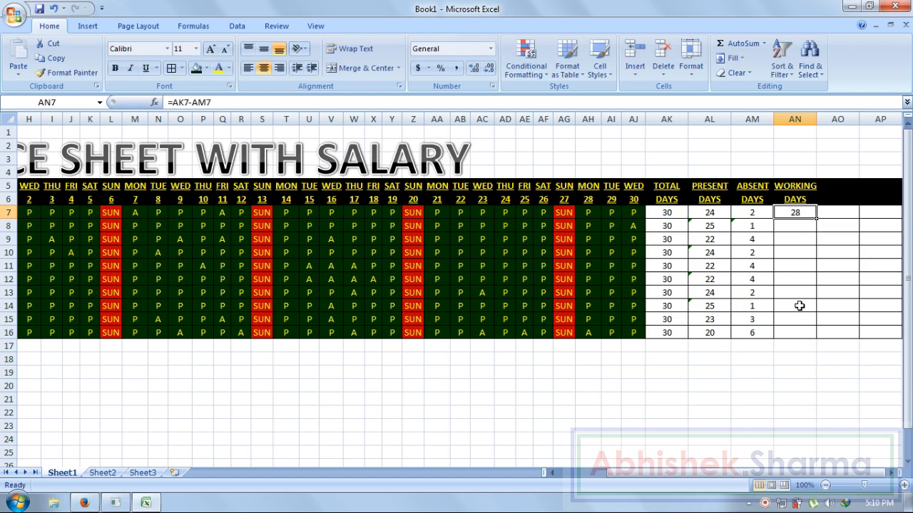
key("Down")
type("=")
left_click(671, 226)
type("-")
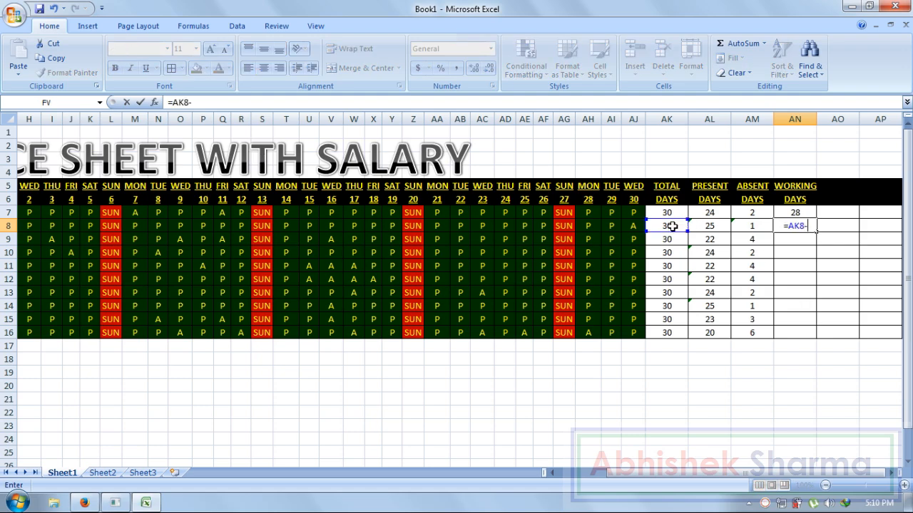
left_click(750, 226)
key("Return")
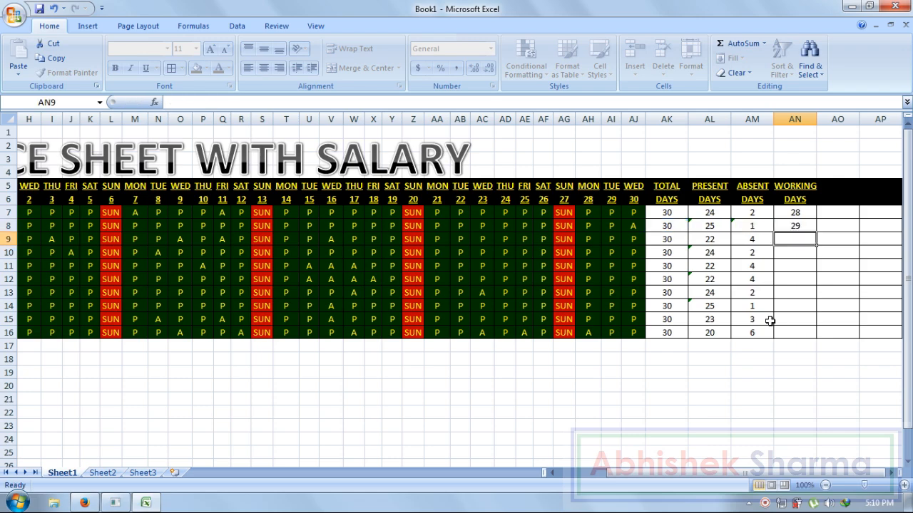
Fill the working-days formula down the column through AN16 and check the copied formulas in the upper rows
left_click_drag(794, 213, 813, 339)
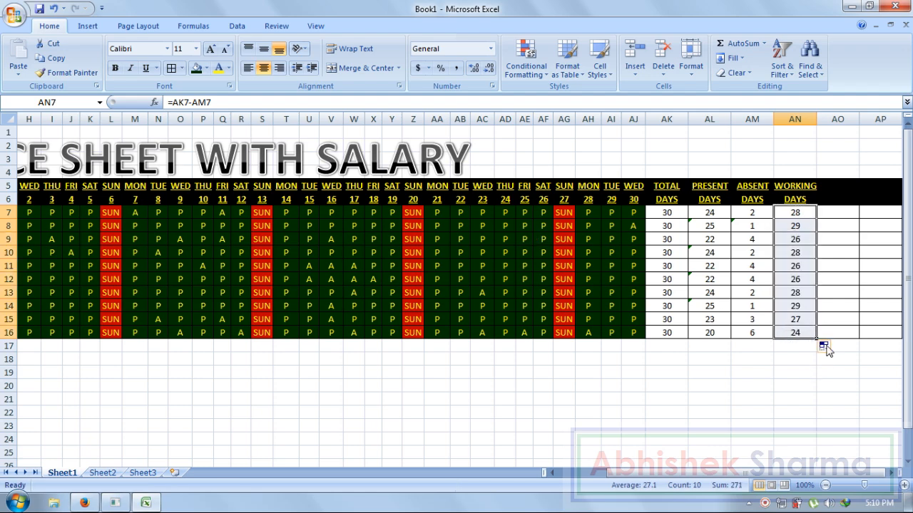
left_click(810, 210)
left_click(808, 226)
left_click(809, 240)
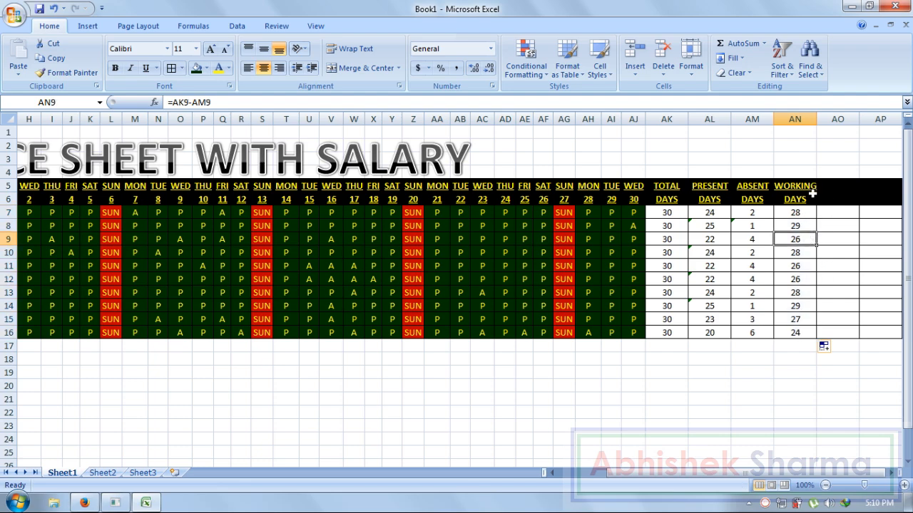
Enter the two-row heading PER DAY / INCOME in AO5:AO6
left_click(839, 186)
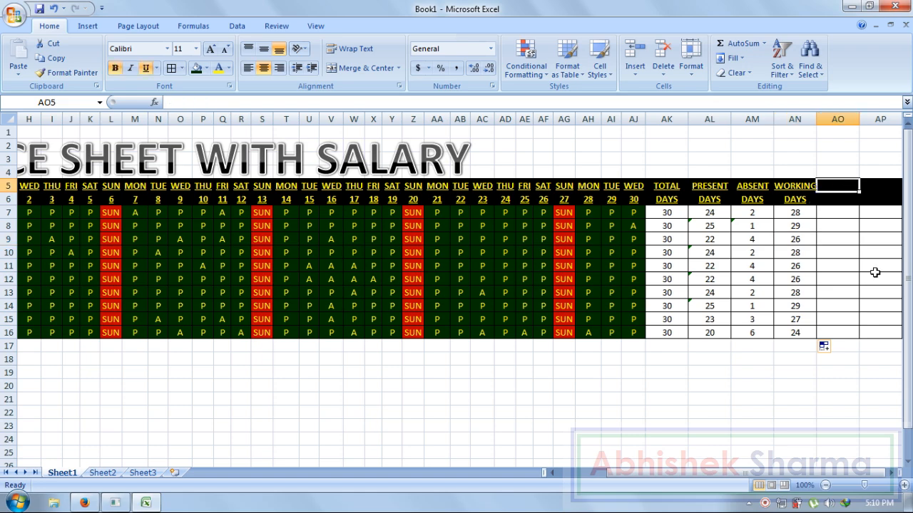
type("PER")
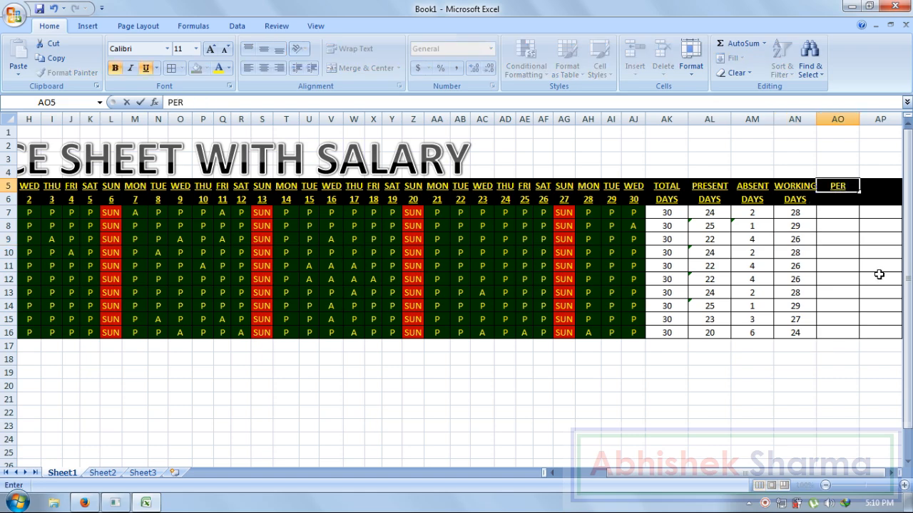
type(" DAY")
key("Return")
type("INCOME")
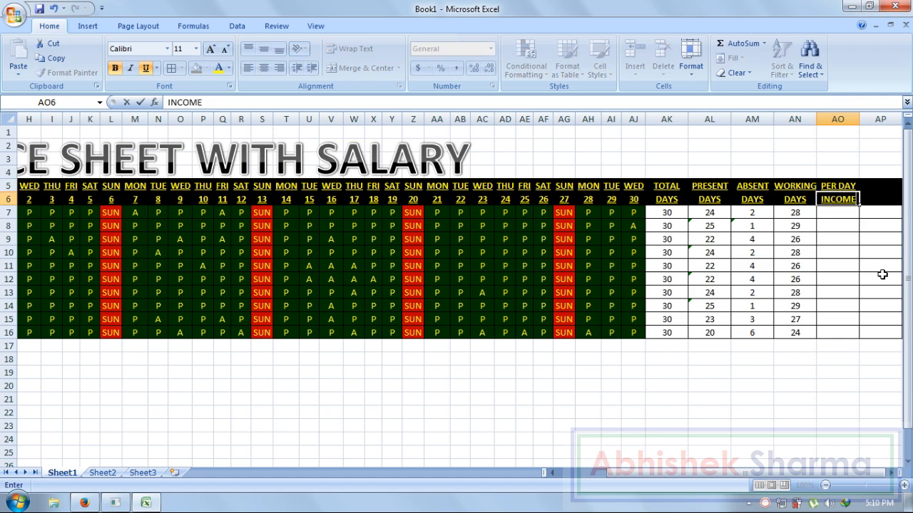
key("Return")
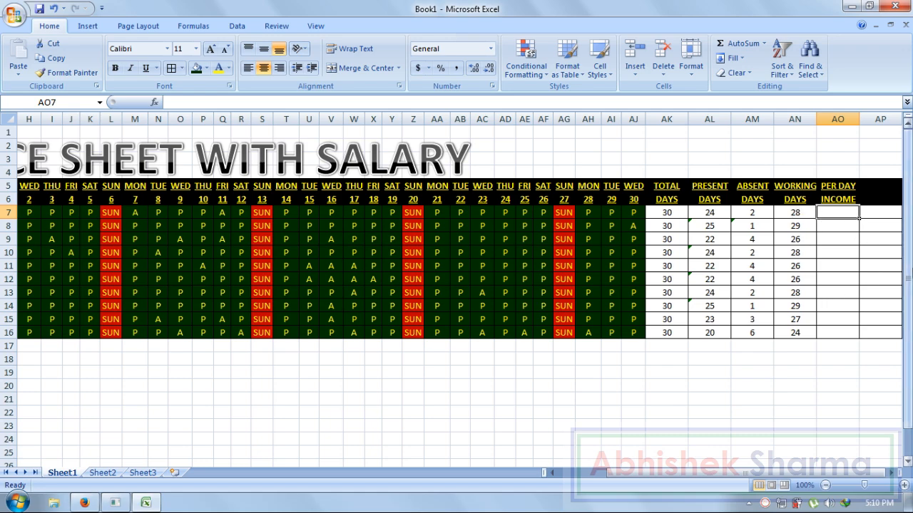
Enter the per-day incomes 350, 650, 850, 750 and 1250 in AO7:AO11
type("350")
key("Return")
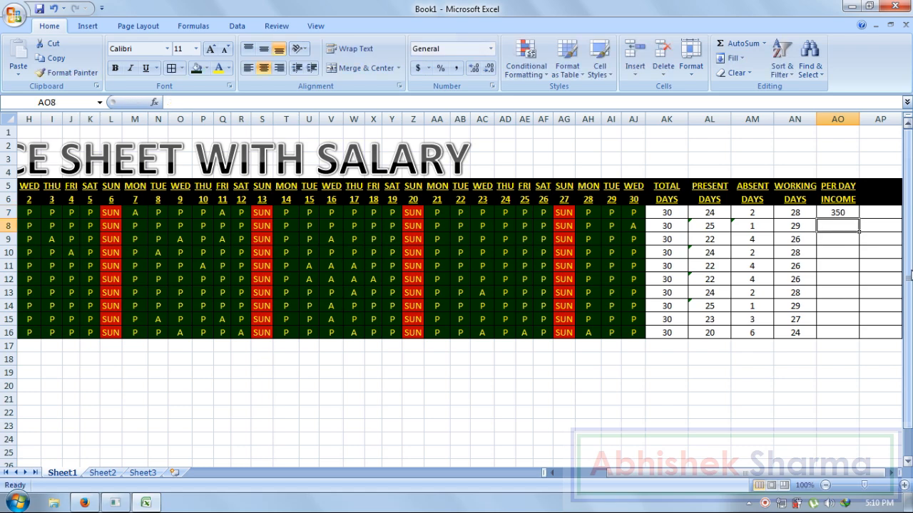
type("650")
key("Return")
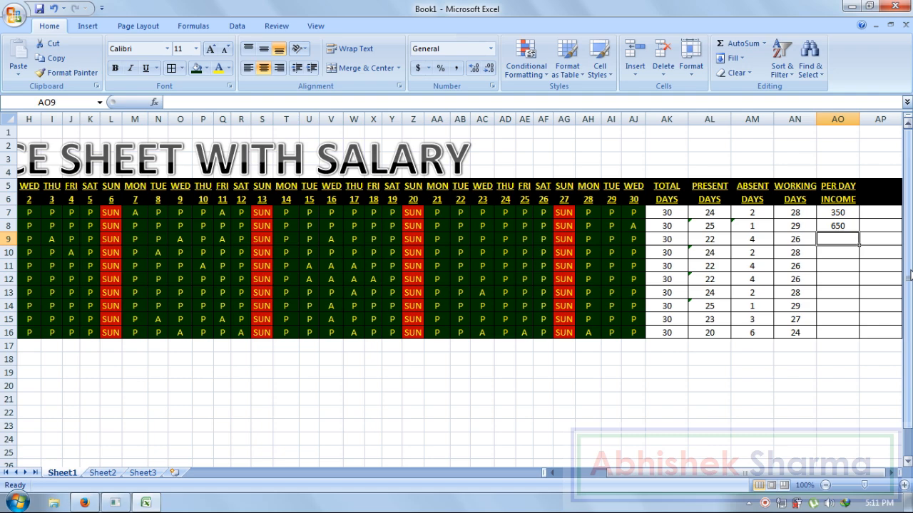
type("850")
key("Return")
type("750")
key("Return")
type("1250")
key("Return")
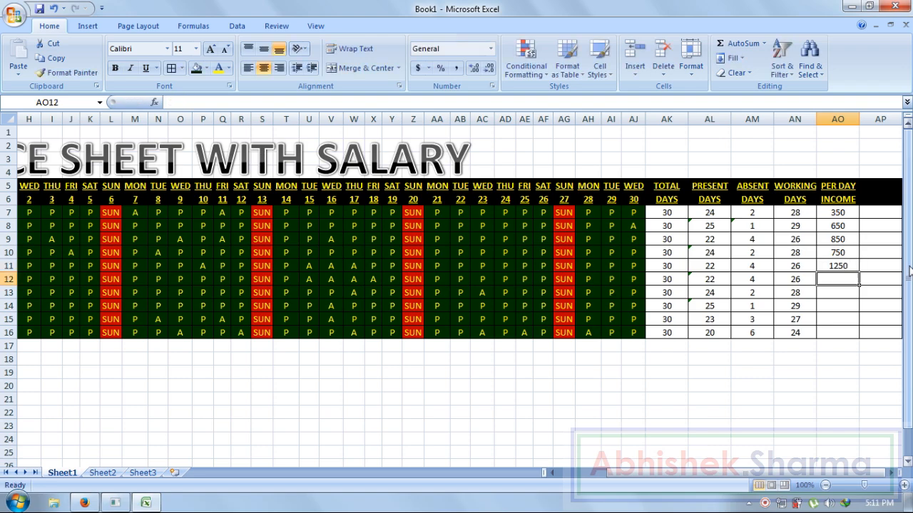
Enter the per-day incomes 1450, 1150, 1850, 1200 and 1100 in AO12:AO16
type("1450")
key("Return")
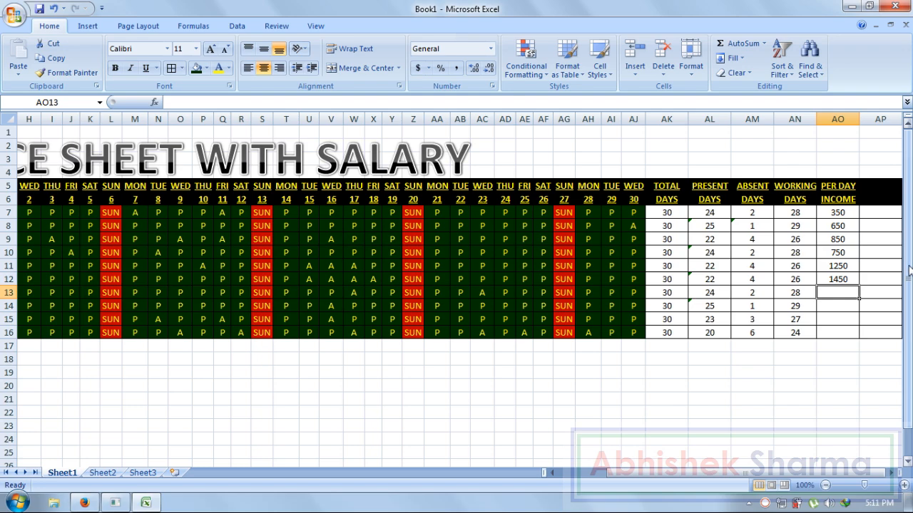
type("1150")
key("Return")
type("18")
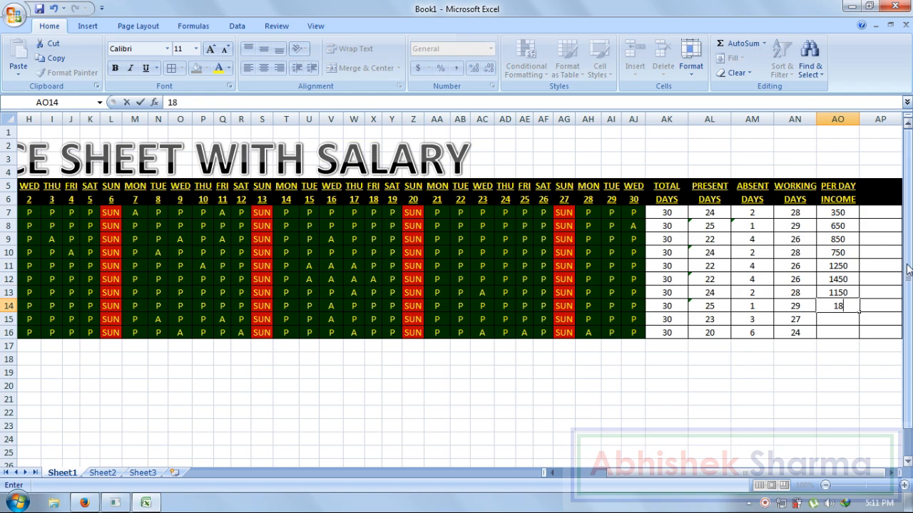
type("50")
key("Return")
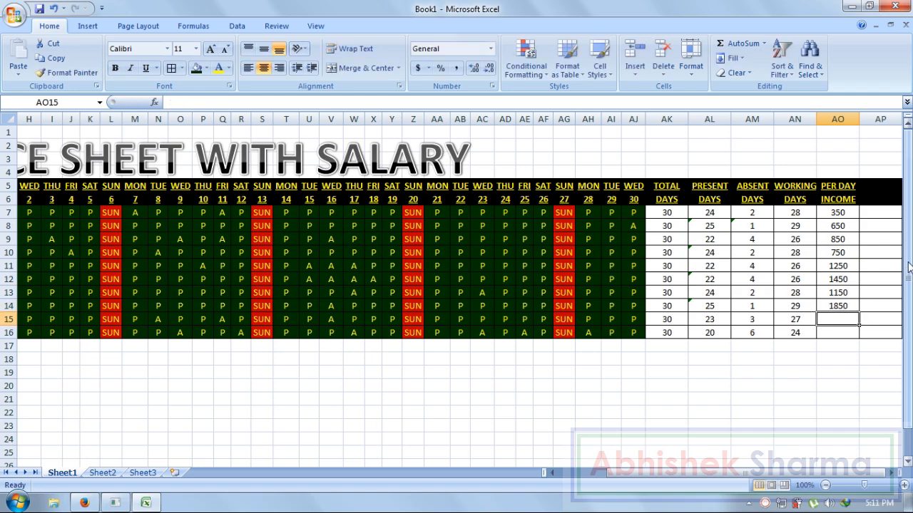
type("1200")
key("Return")
type("1")
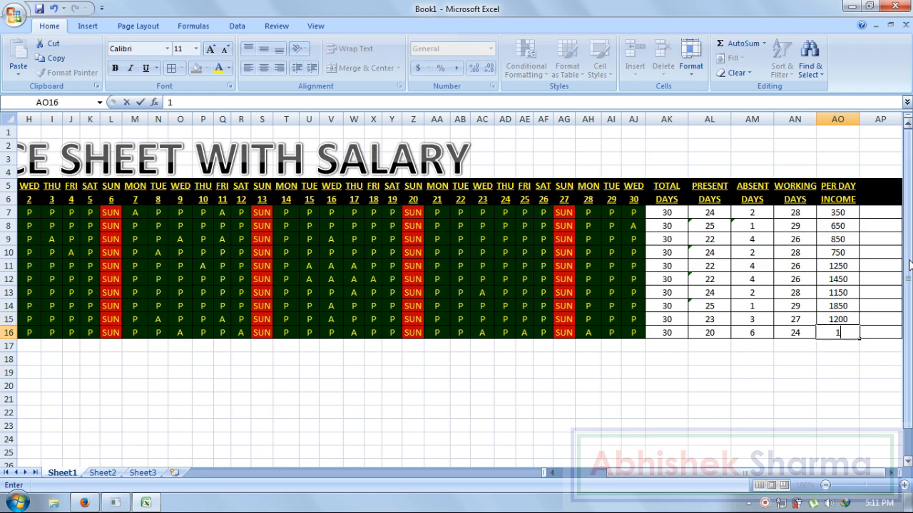
type("100")
key("Return")
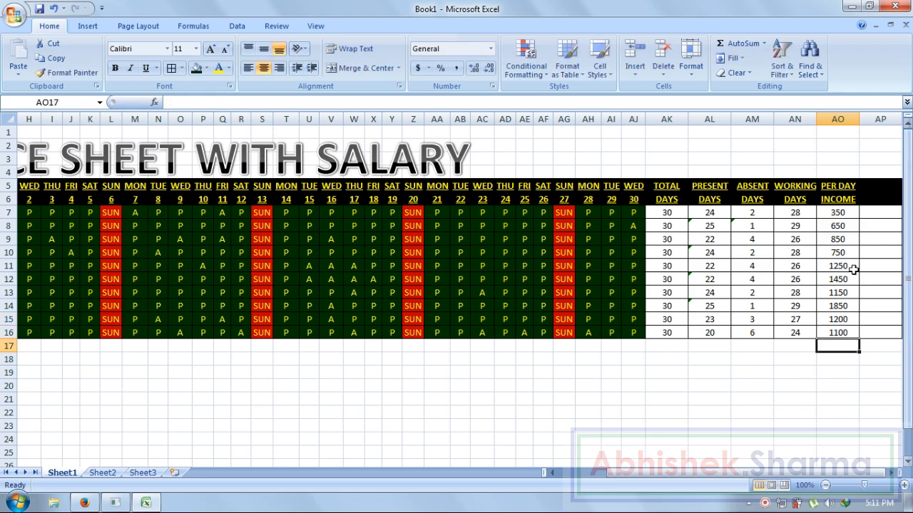
left_click(812, 333)
left_click(816, 333)
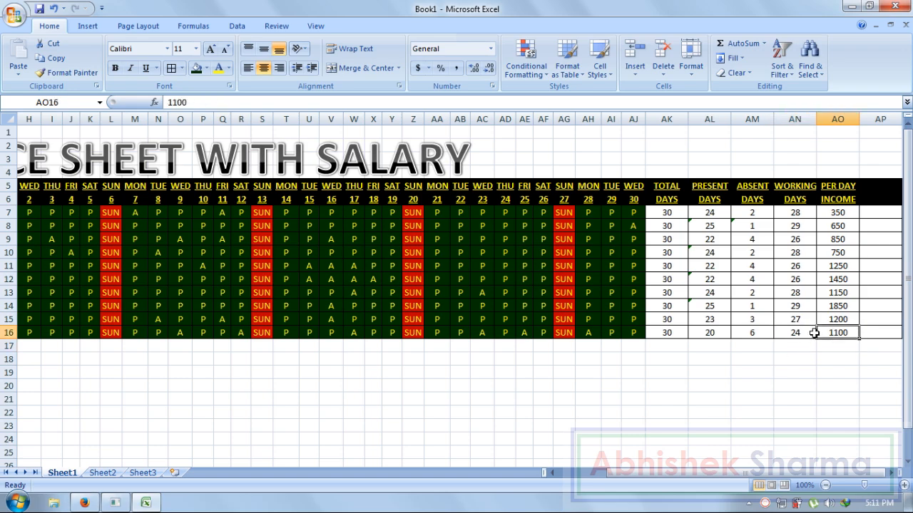
Enter the two-row heading TOTAL / SALARY in AP5:AP6
key("Right")
key("Right")
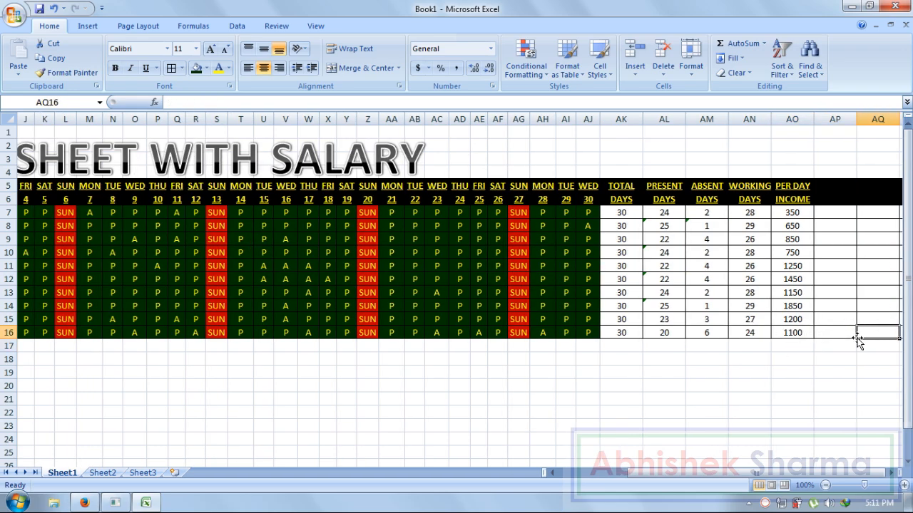
left_click(834, 186)
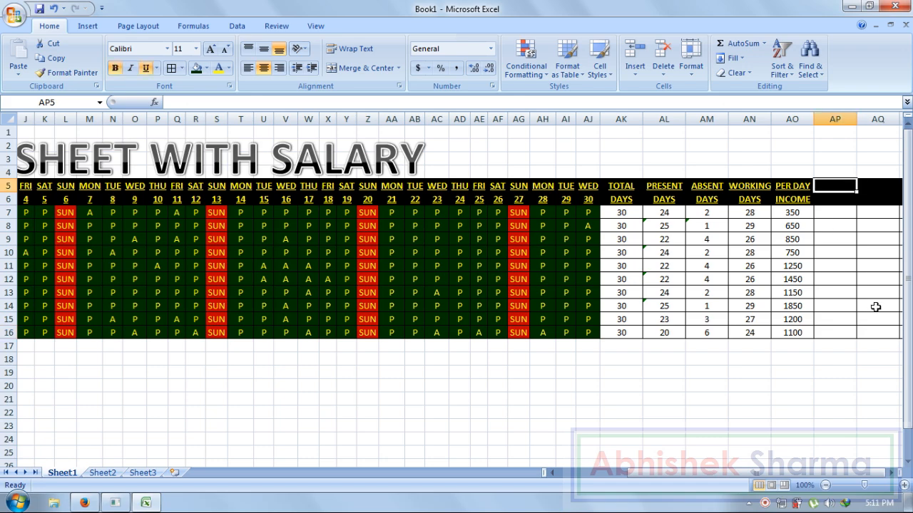
type("T")
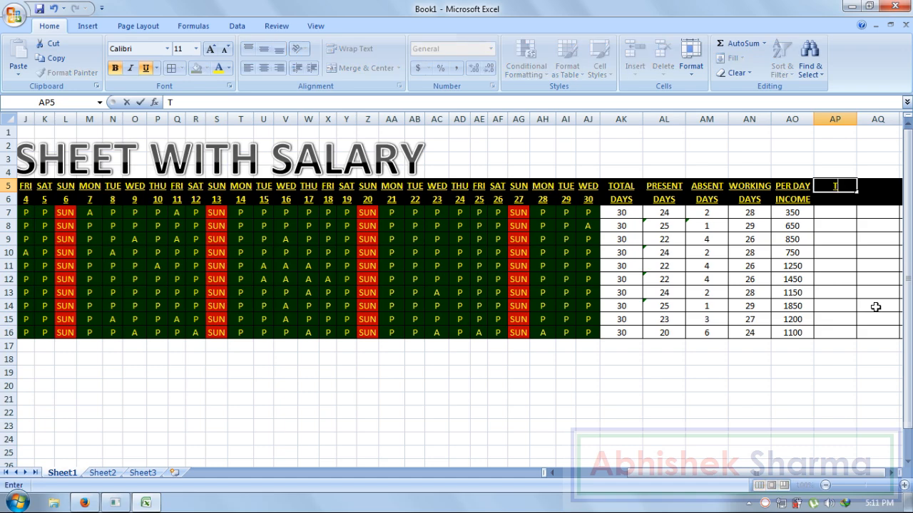
type("OTAL")
key("Return")
type("SAL")
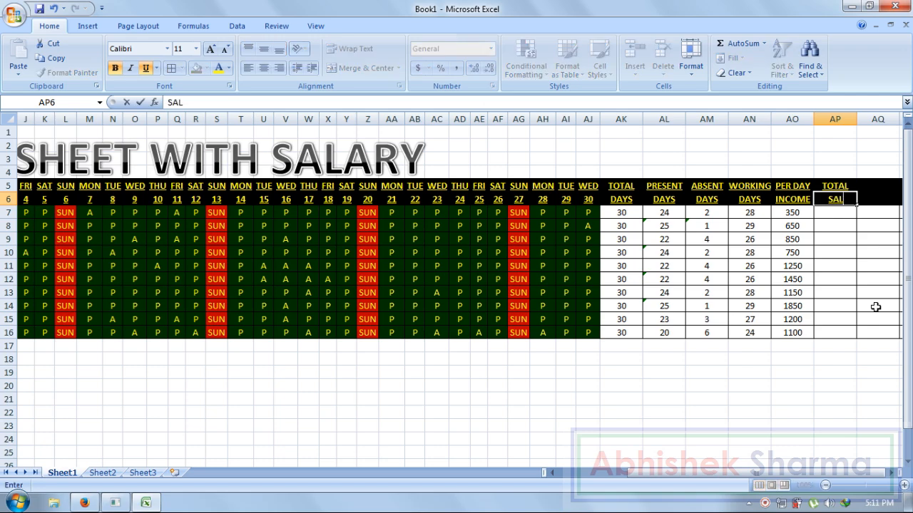
type("ARY")
key("Tab")
Enter the two-row heading IN HAND / SALARY in AQ5:AQ6
key("Up")
key("Down")
key("Up")
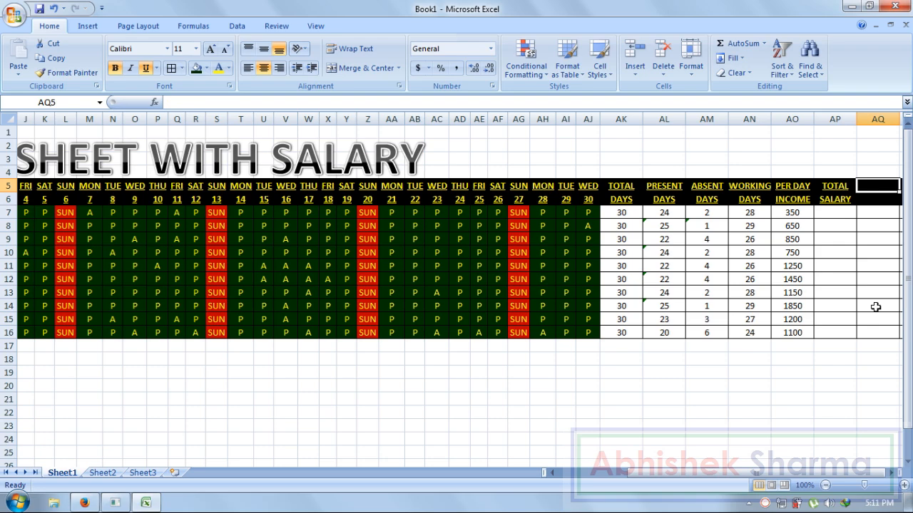
type("IN HAND")
key("Return")
type("SA;L")
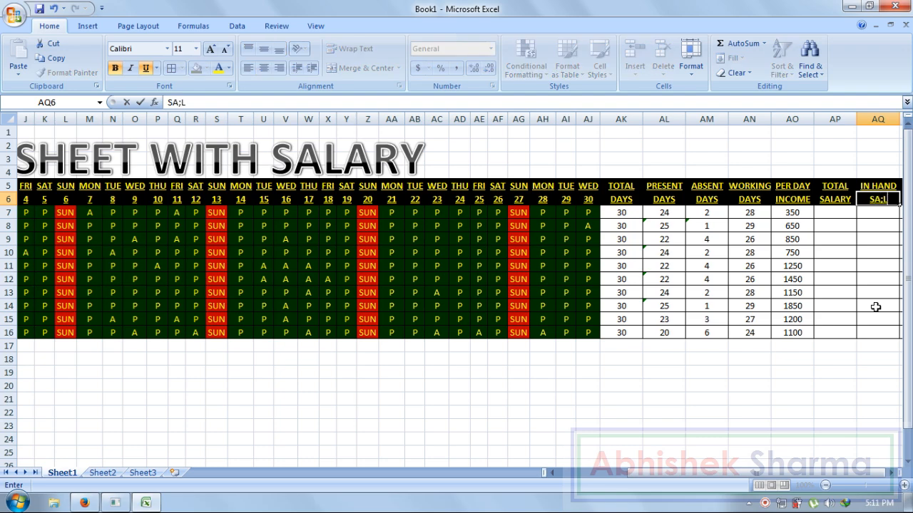
key("BackSpace")
key("BackSpace")
type("LARY")
key("Return")
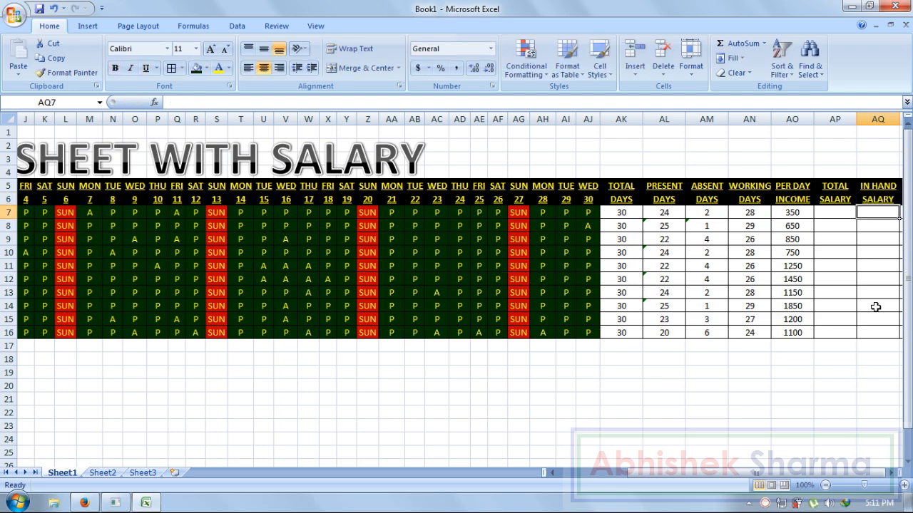
Calculate the first employee's total salary in AP7 as total days times per-day income, =AK7*AO7
left_click(829, 211)
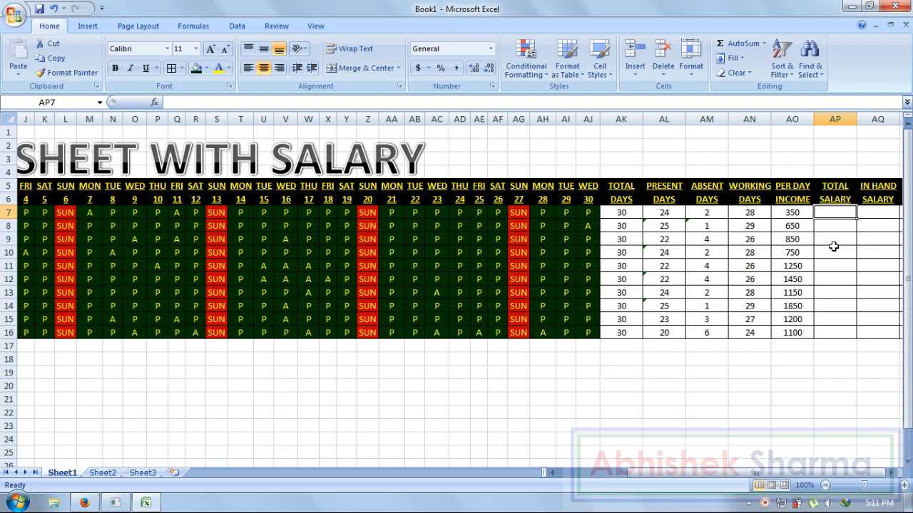
type("=")
left_click(627, 213)
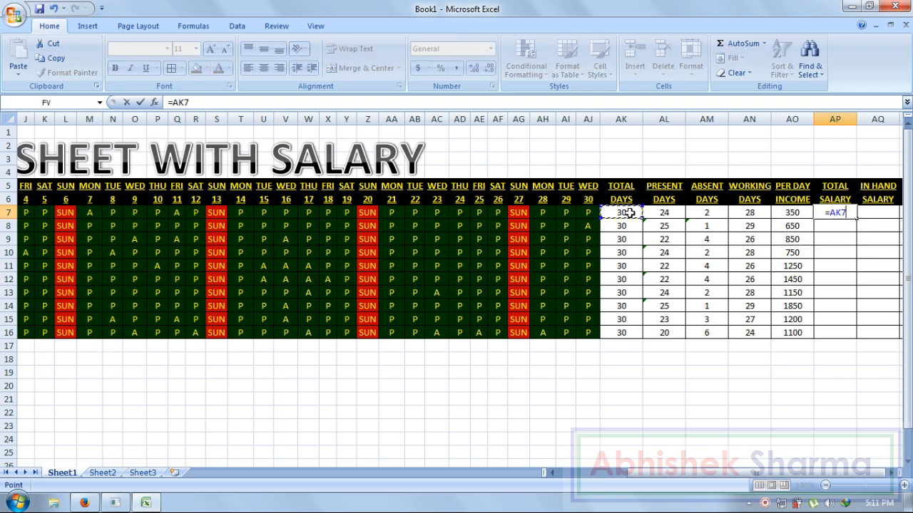
type("*")
left_click(790, 213)
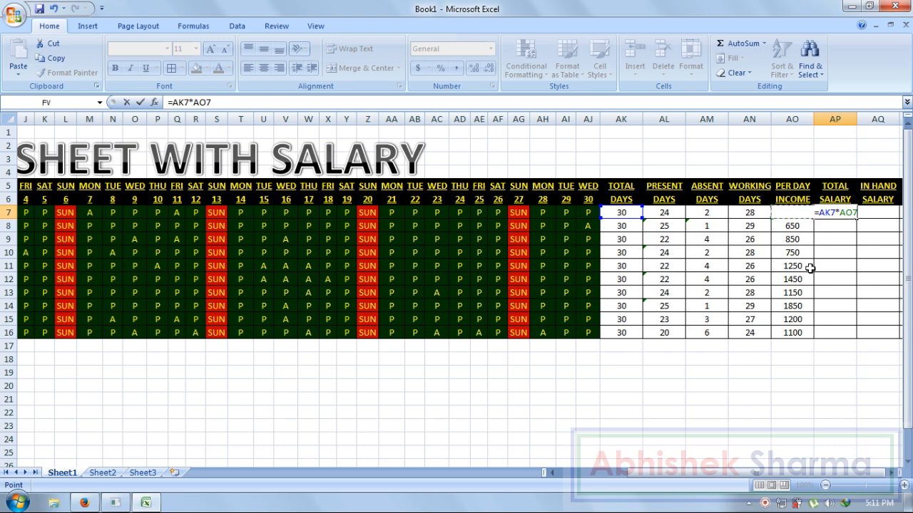
key("Return")
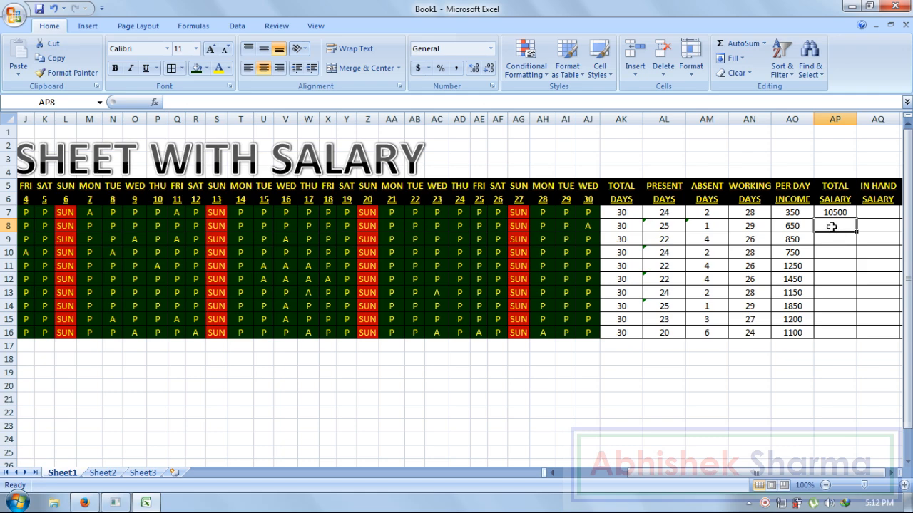
Enter =AK8*AO8 in AP8 and fill the total-salary formulas down the column through AP16
type("=")
left_click(627, 226)
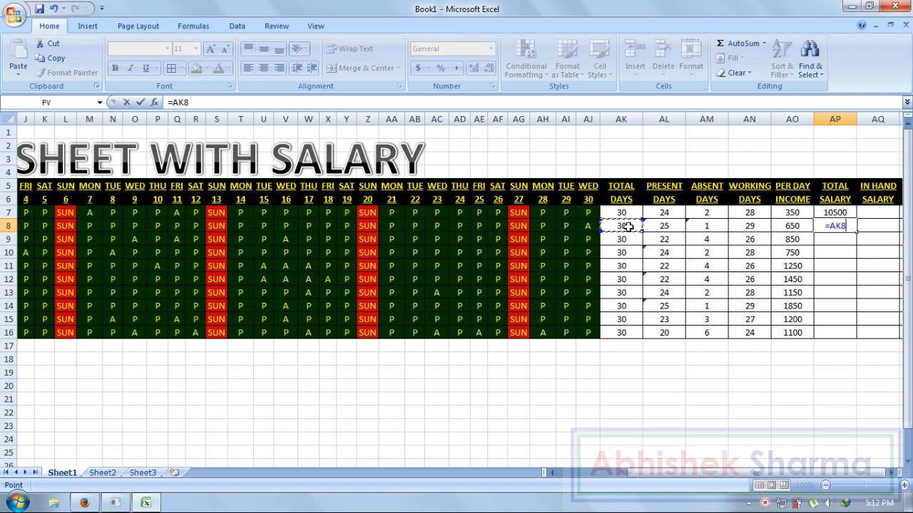
type("*")
left_click(792, 225)
key("Return")
left_click_drag(835, 213, 847, 335)
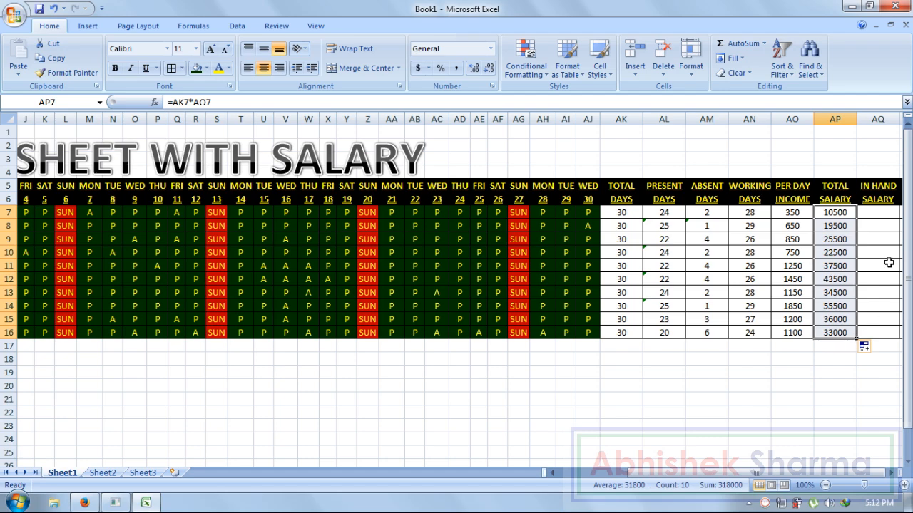
Calculate the first employee's in-hand salary in AQ7 as working days times per-day income, =AN7*AO7
left_click(883, 215)
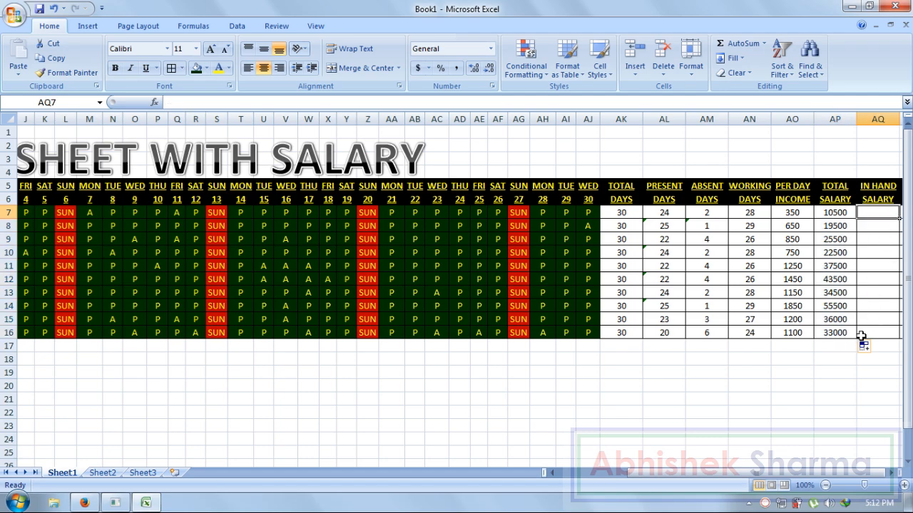
left_click(891, 472)
left_click(891, 473)
left_click(891, 472)
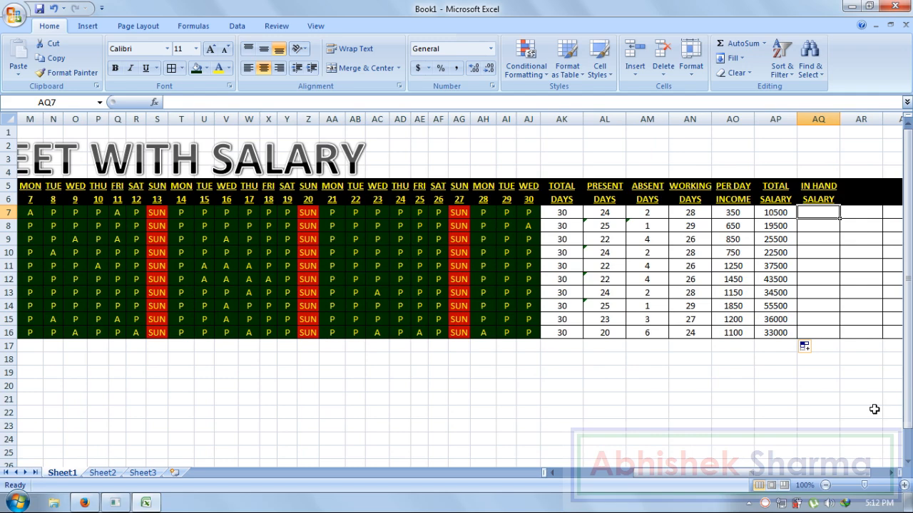
type("=")
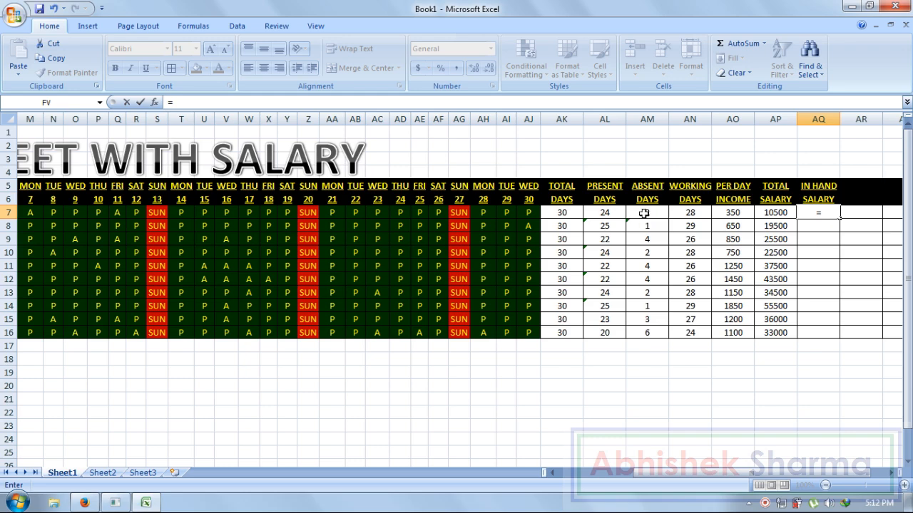
left_click(703, 213)
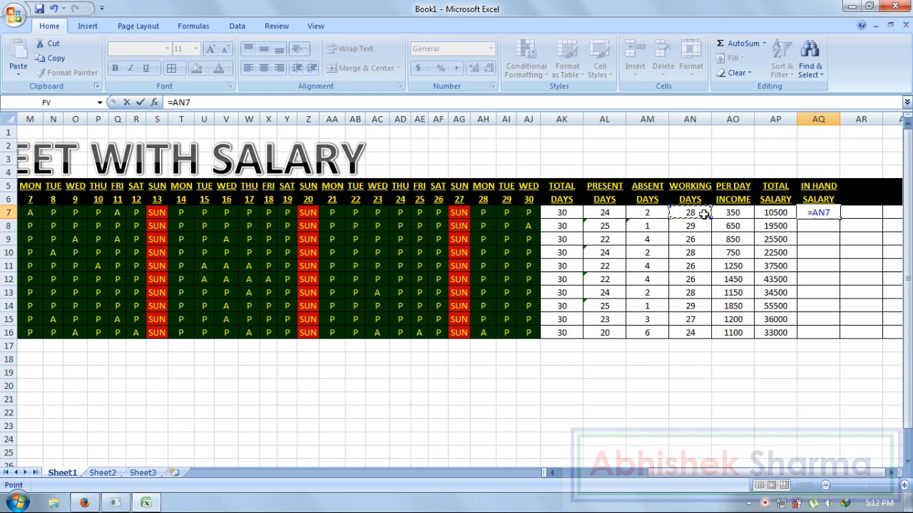
type("*")
left_click(748, 212)
key("Return")
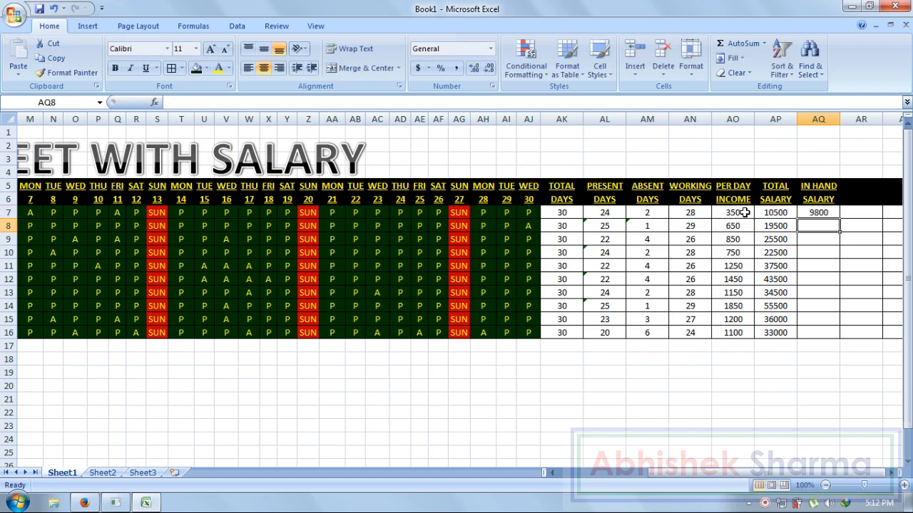
Calculate the second employee's in-hand salary in AQ8 with =AN8*AO8
type("=")
left_click(696, 225)
type("*")
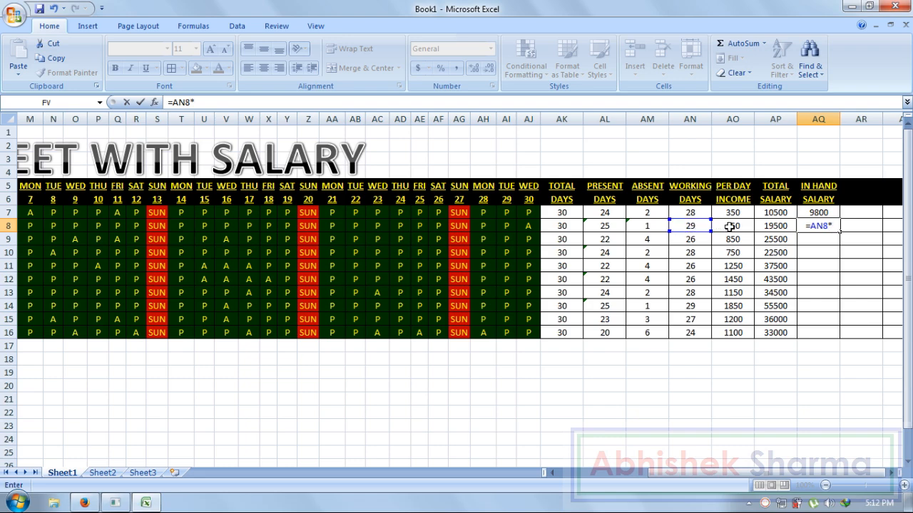
left_click(730, 226)
key("Return")
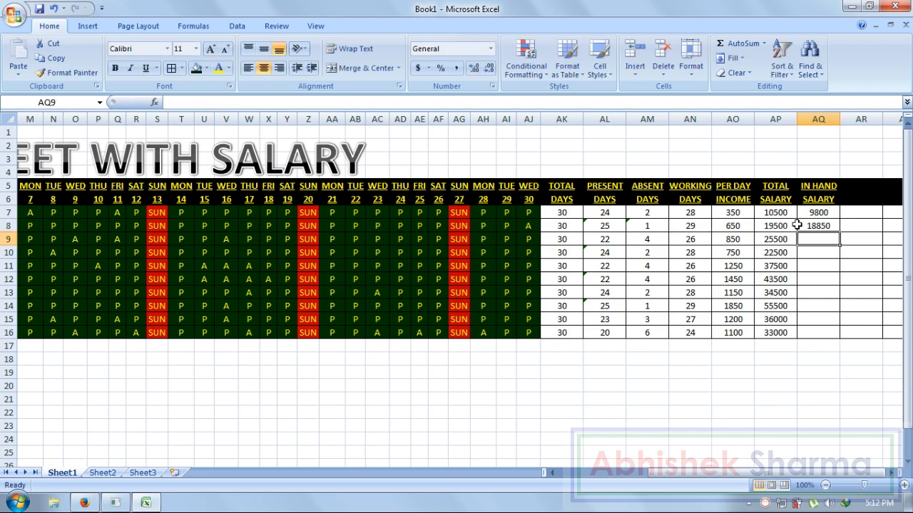
Review the total-salary and in-hand-salary formulas in rows 7 and 8 against their total days, working days and per-day income cells
left_click_drag(815, 214, 820, 226)
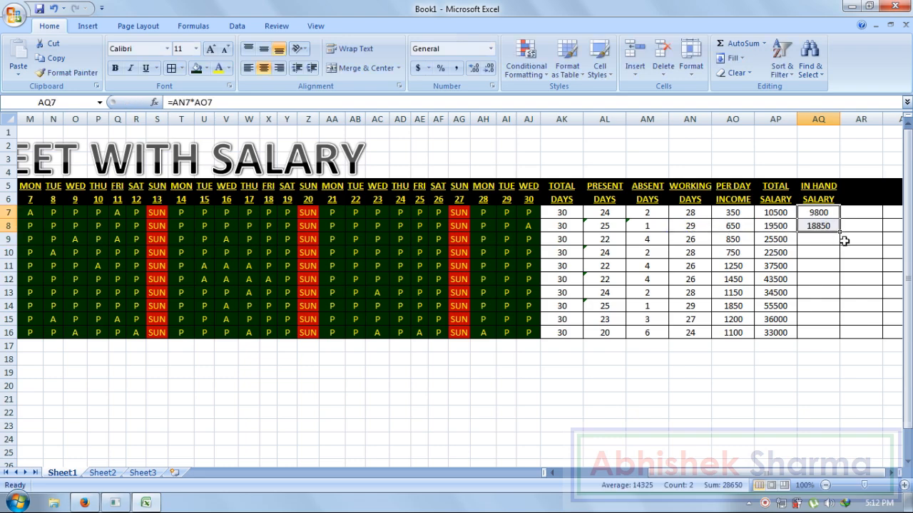
left_click(806, 214)
left_click(770, 214)
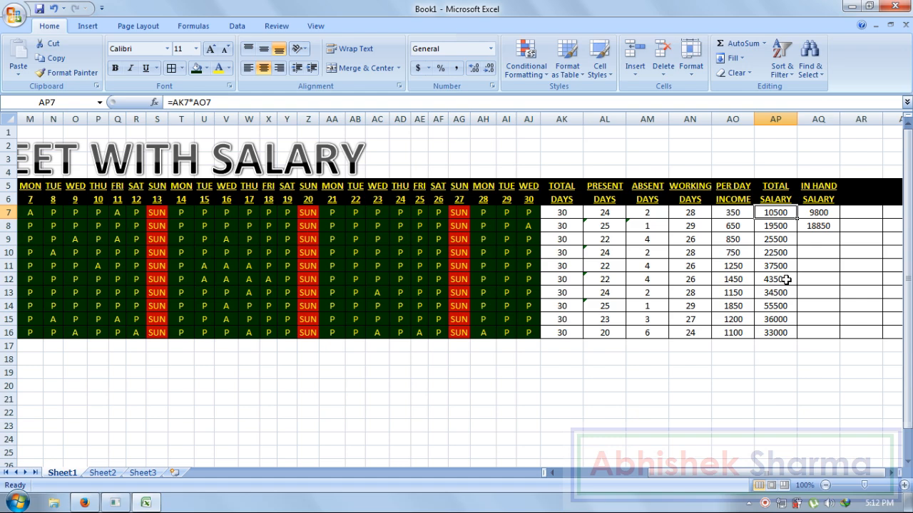
left_click(574, 216)
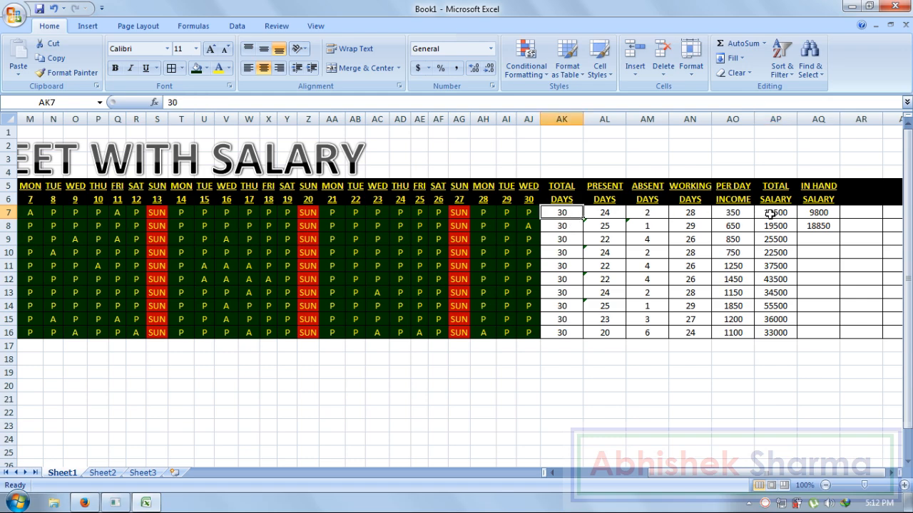
left_click(696, 214)
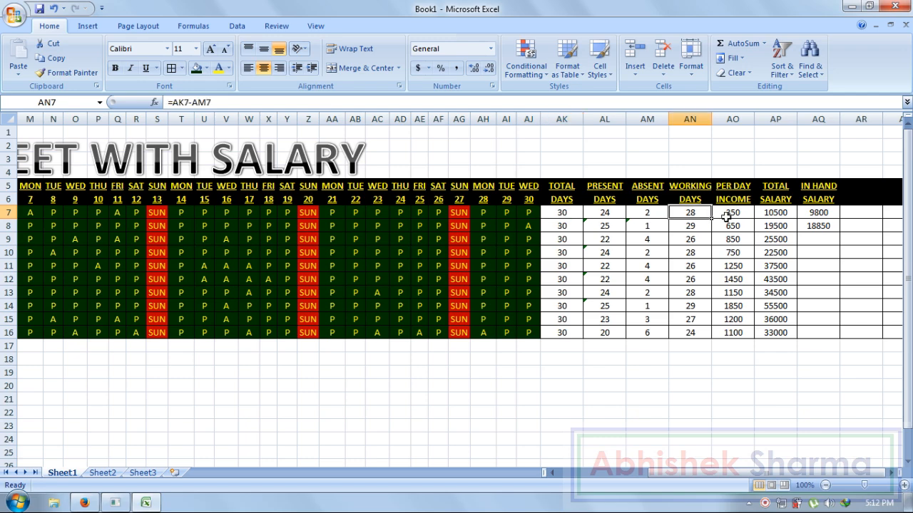
left_click(815, 214)
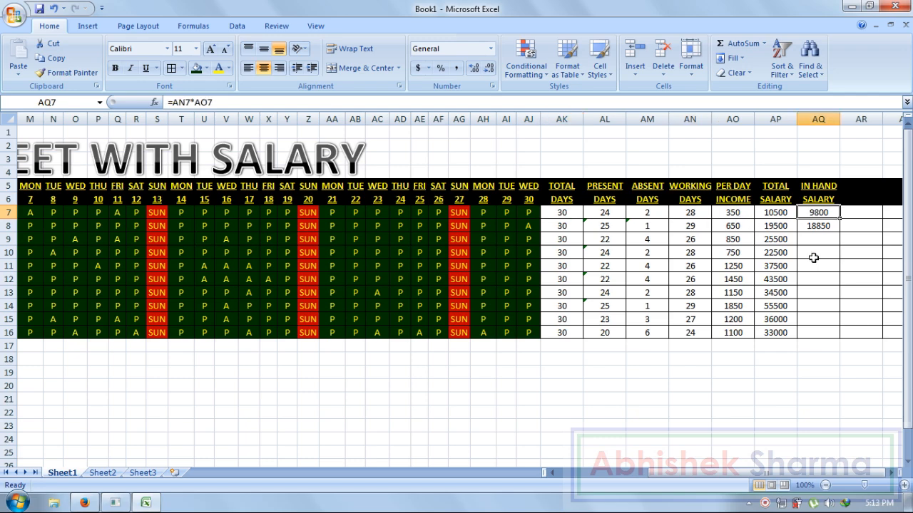
left_click(765, 227)
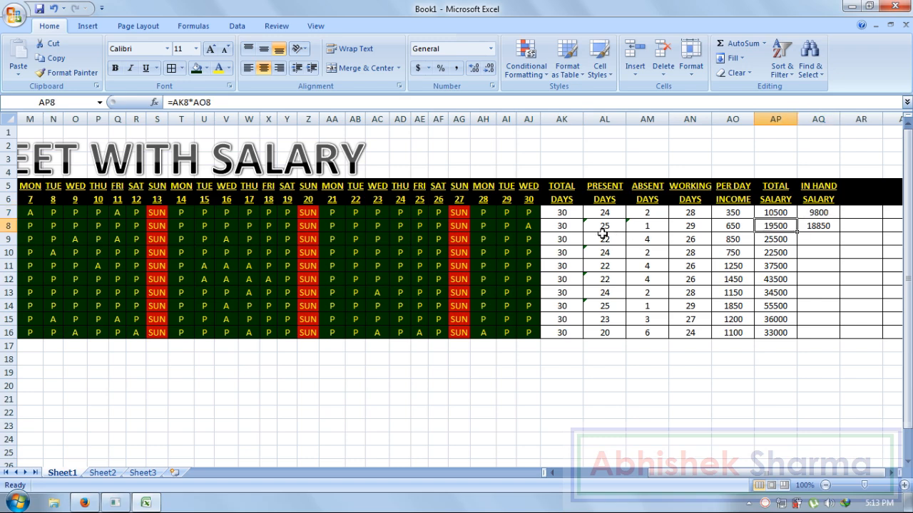
left_click(724, 226)
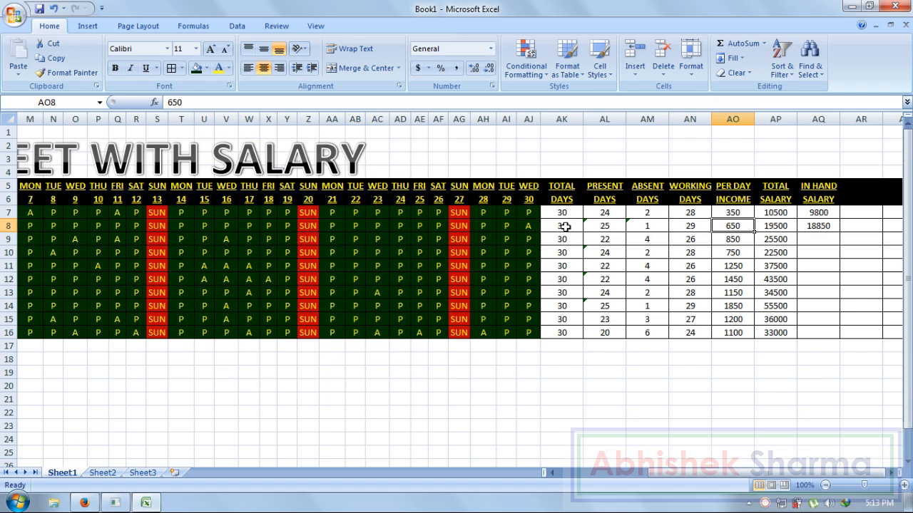
left_click(565, 227)
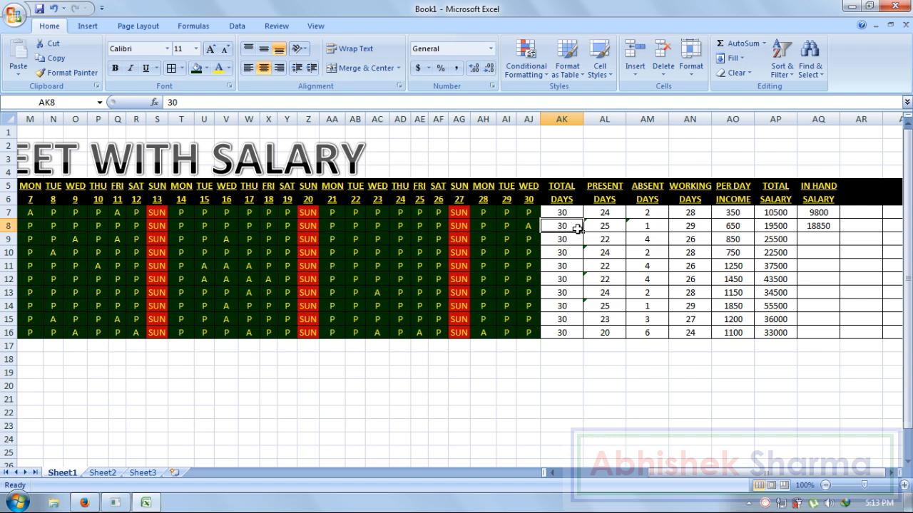
left_click(768, 227)
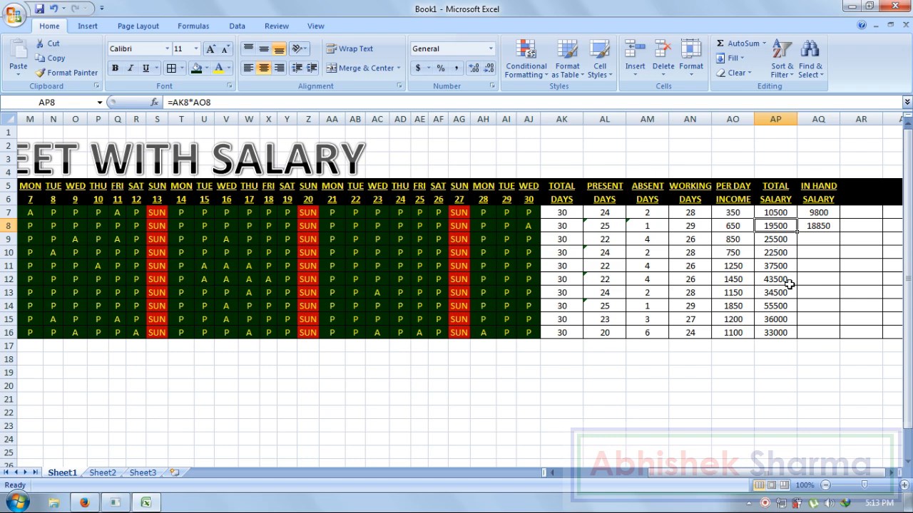
left_click(702, 227)
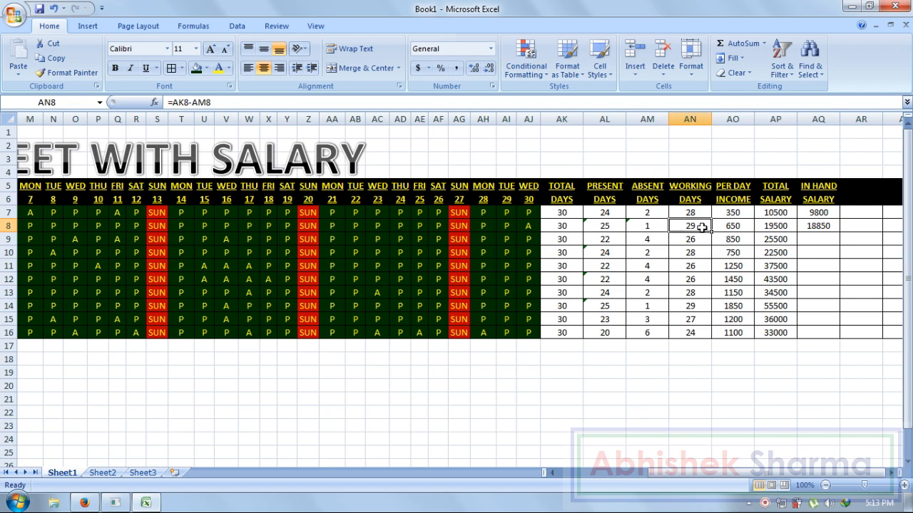
left_click(822, 226)
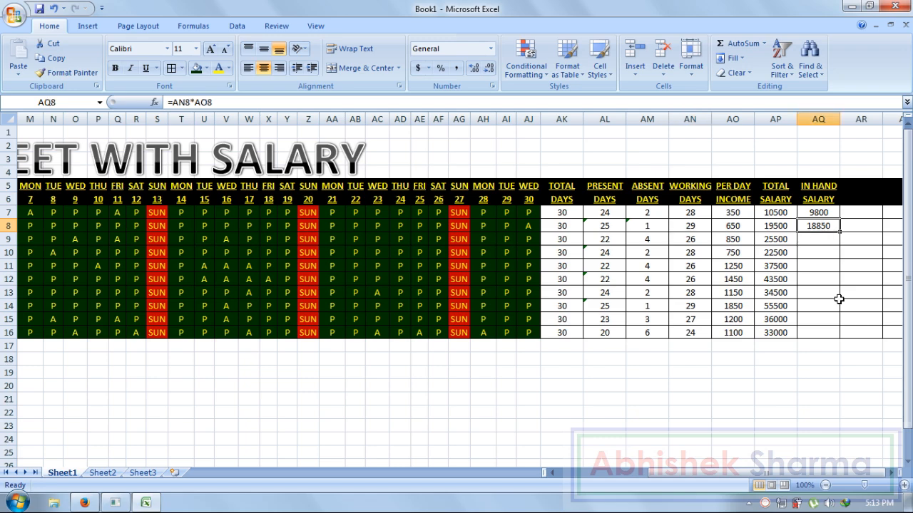
Fill the in-hand-salary formula down the column from AQ7 through AQ16
left_click_drag(820, 212, 837, 338)
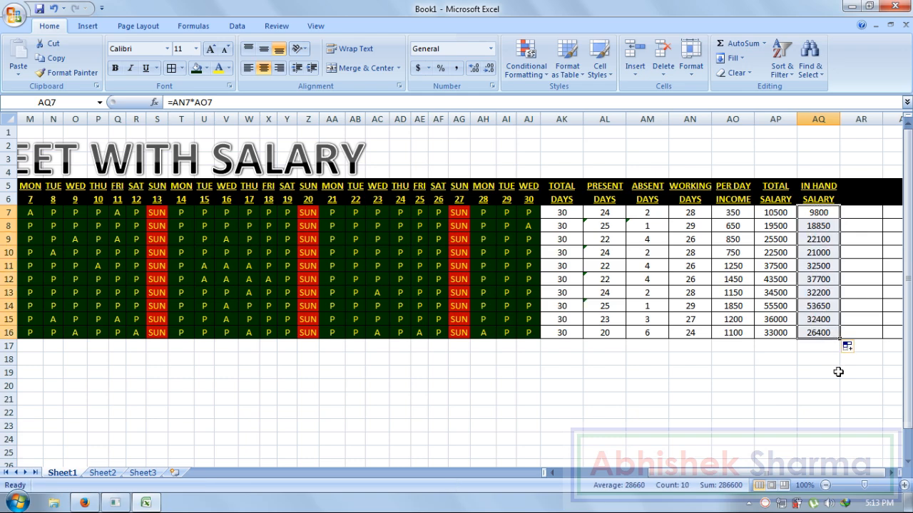
left_click(841, 385)
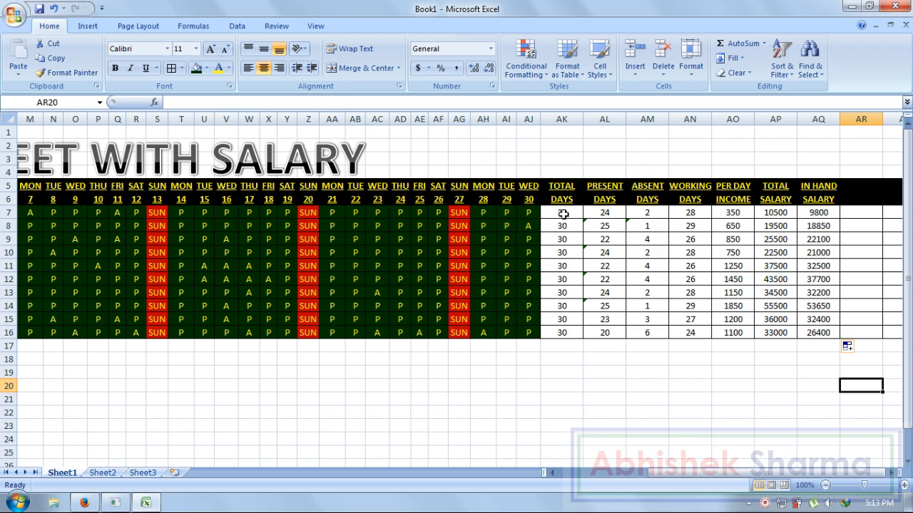
Fill the total-days cells AK7:AK16 with standard dark blue and make their text yellow
left_click_drag(570, 332, 563, 214)
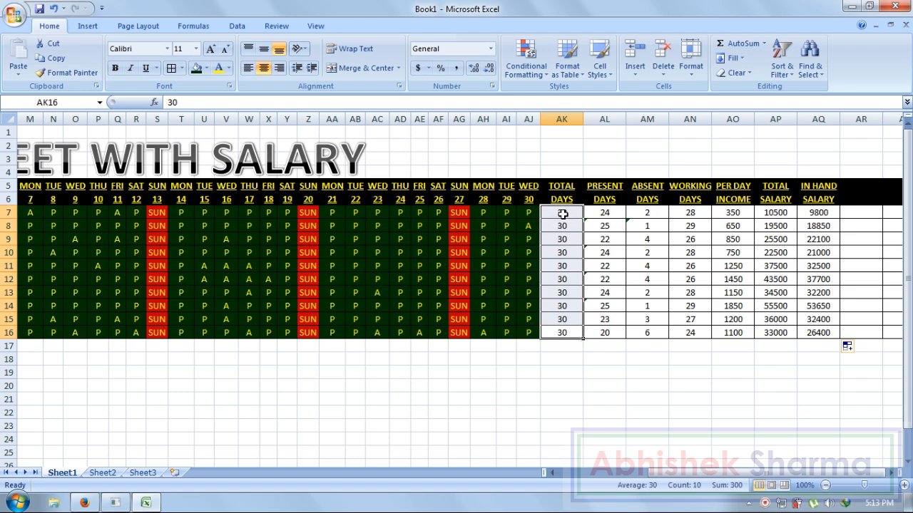
left_click(206, 68)
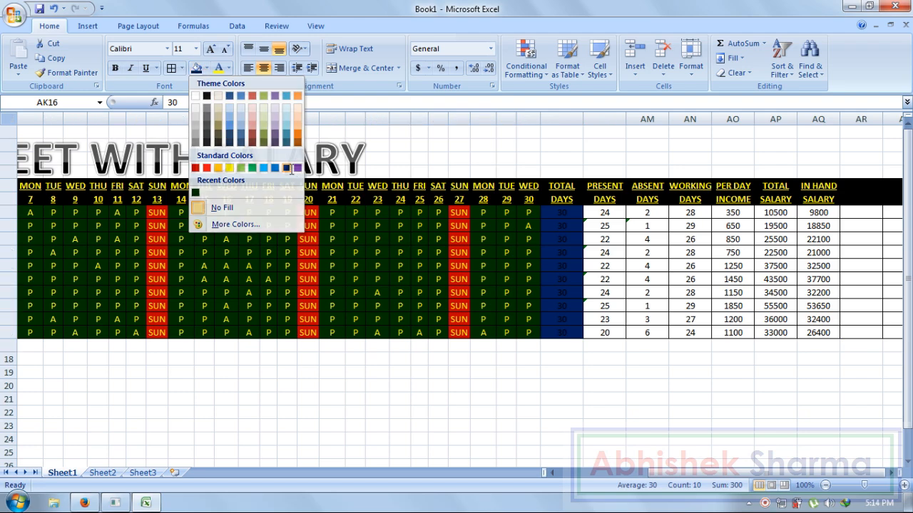
left_click(287, 169)
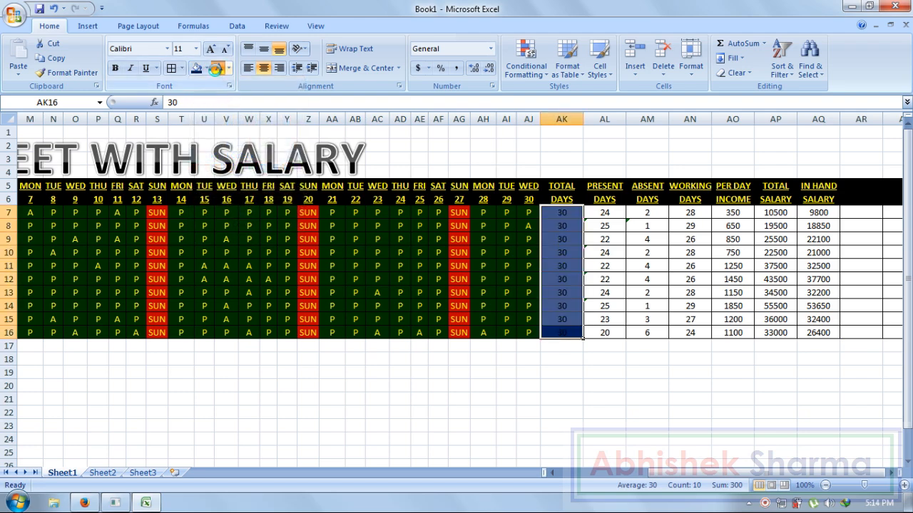
Fill the present-days cells AL7:AL16 with near-black and set their font colour to white
left_click_drag(601, 213, 607, 330)
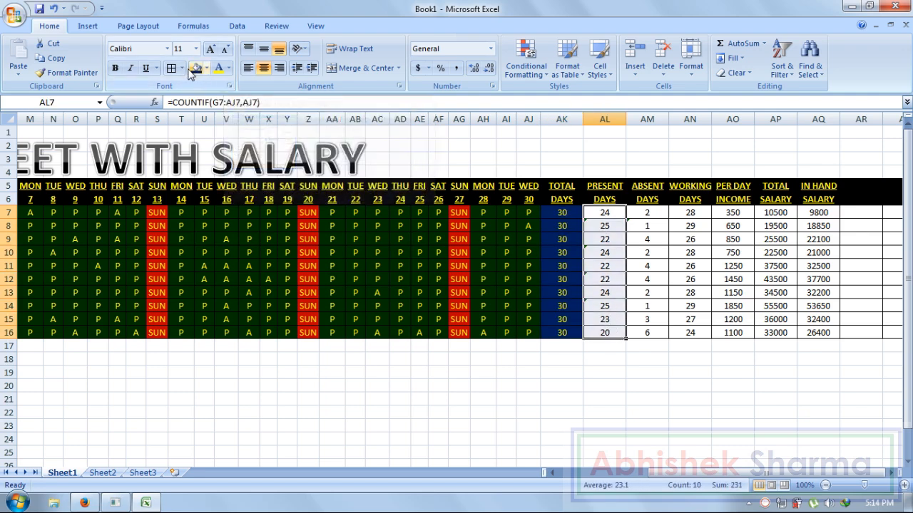
left_click(208, 68)
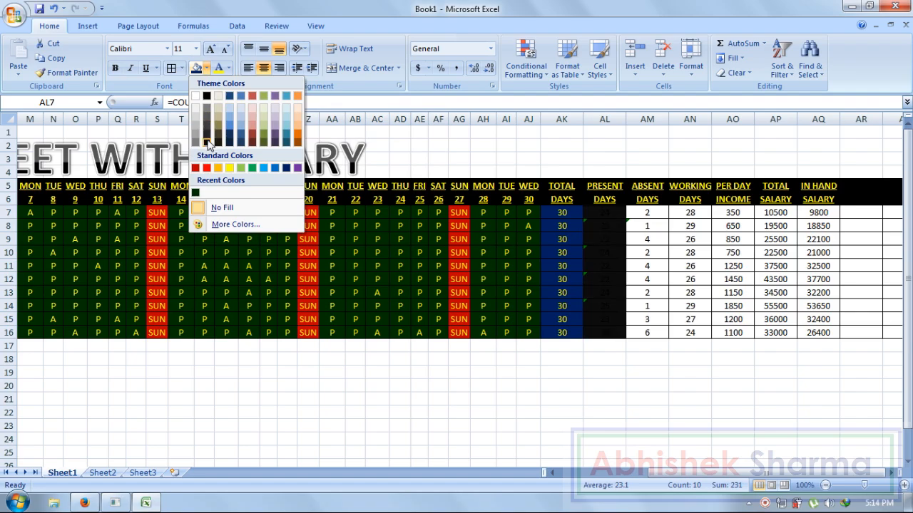
left_click(211, 146)
left_click(228, 68)
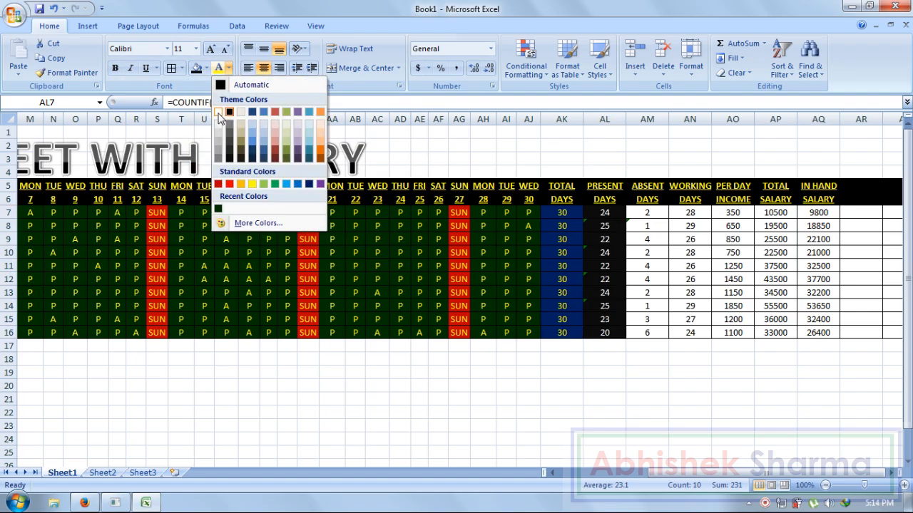
left_click(224, 112)
Fill the absent-days cells AM7:AM16 with a dark maroon from the extended colour palette and make their text white
left_click_drag(661, 211, 648, 333)
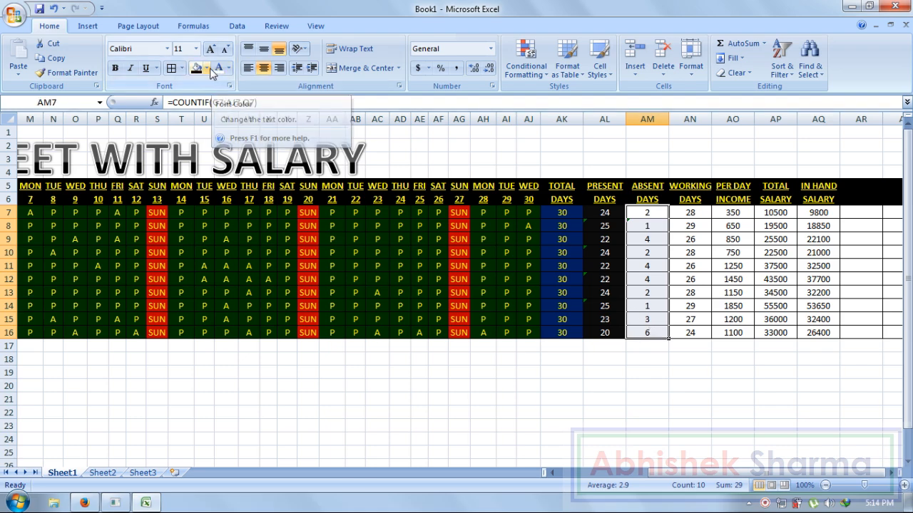
left_click(206, 69)
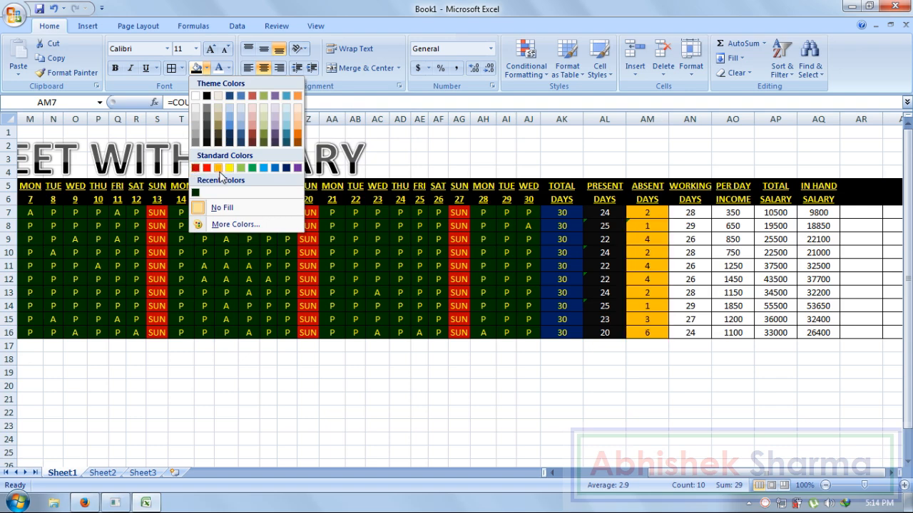
left_click(229, 224)
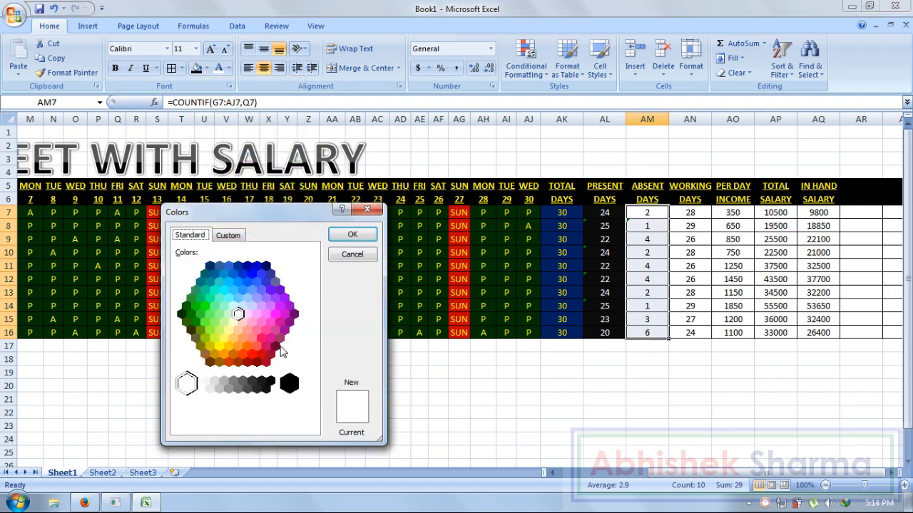
left_click(275, 346)
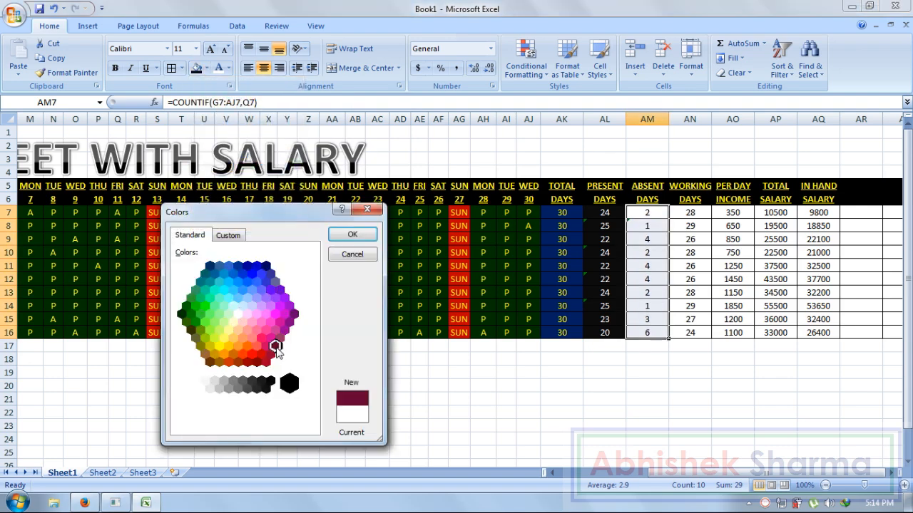
left_click(352, 235)
left_click(218, 69)
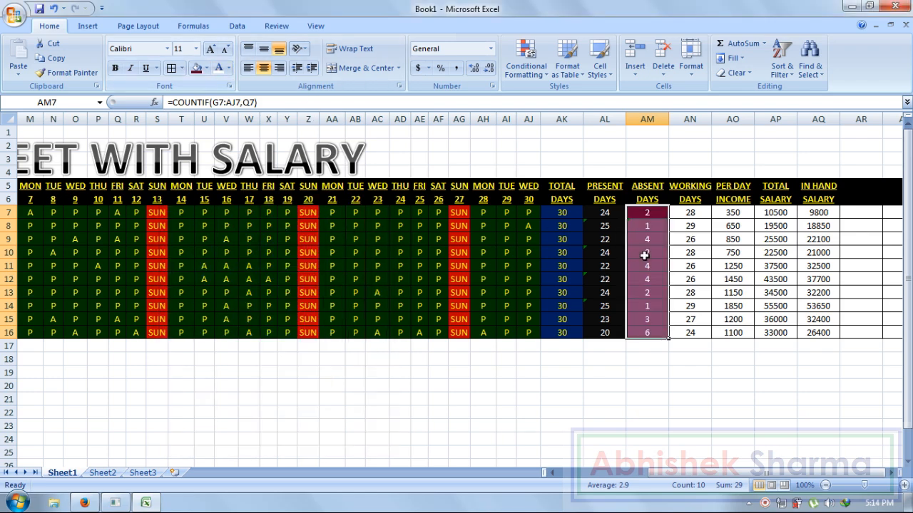
Fill the working-days cells AN7:AN16 with the darkest aqua theme shade and make their text white
left_click_drag(692, 212, 699, 330)
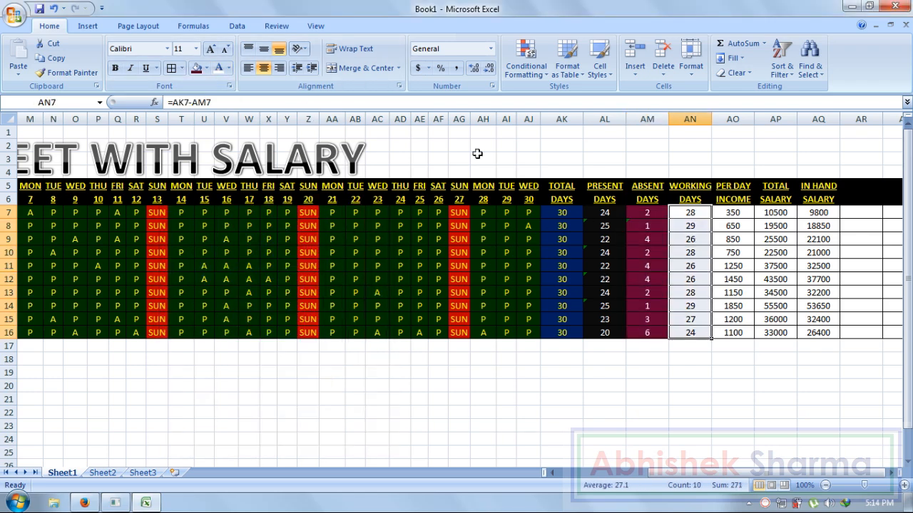
left_click(206, 68)
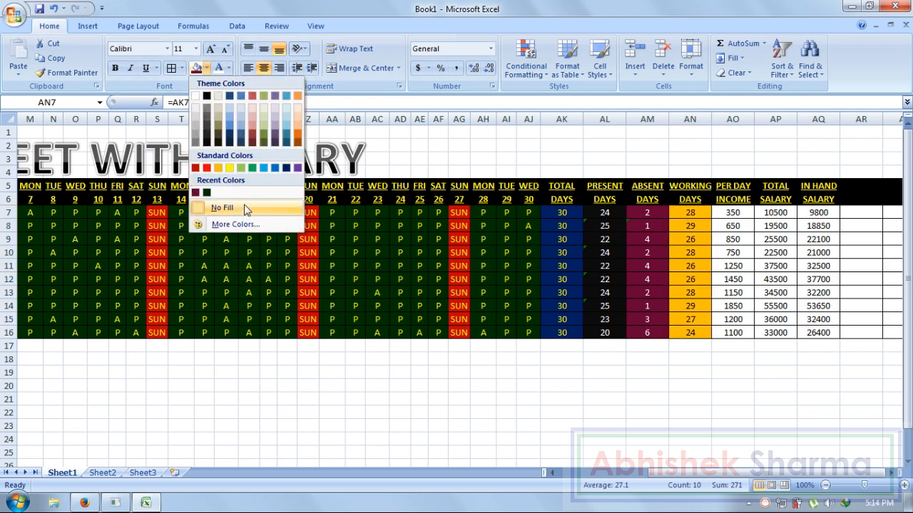
left_click(287, 143)
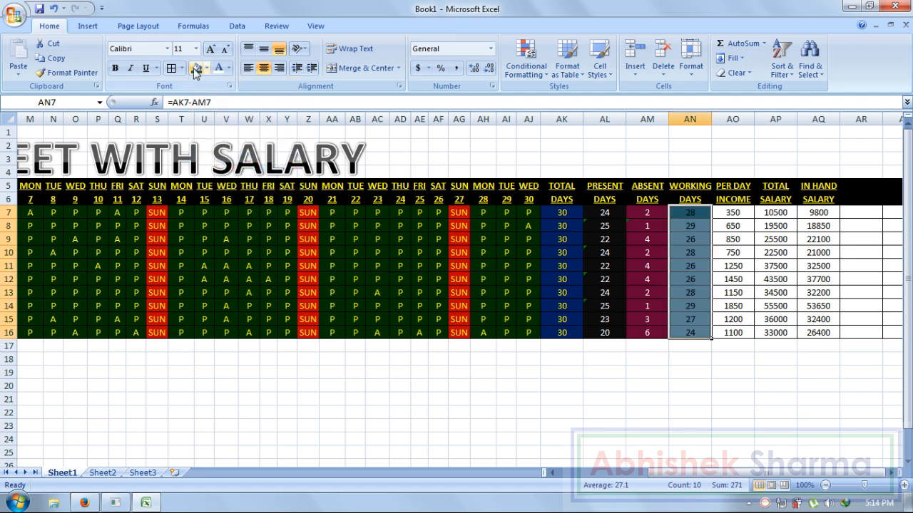
Fill the per-day-income cells AO7:AO16 with dark olive green and set their font colour to yellow
left_click_drag(743, 218, 738, 332)
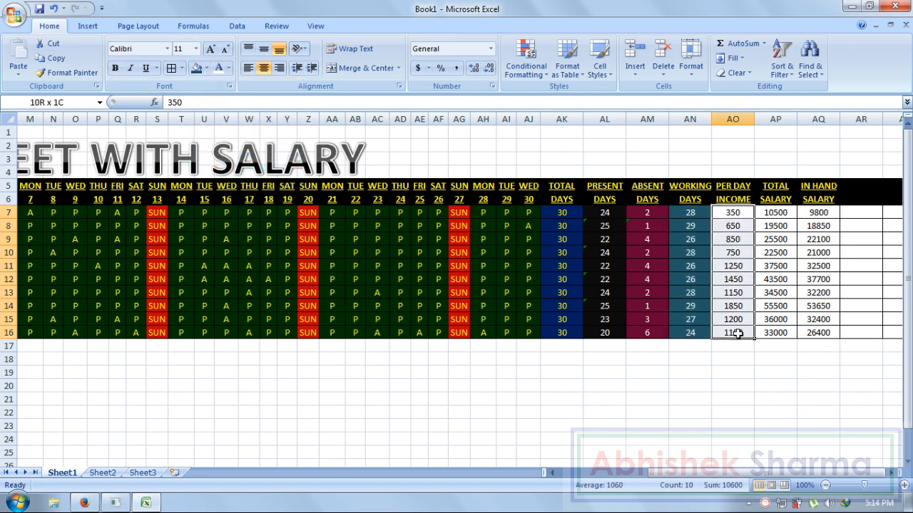
left_click(206, 69)
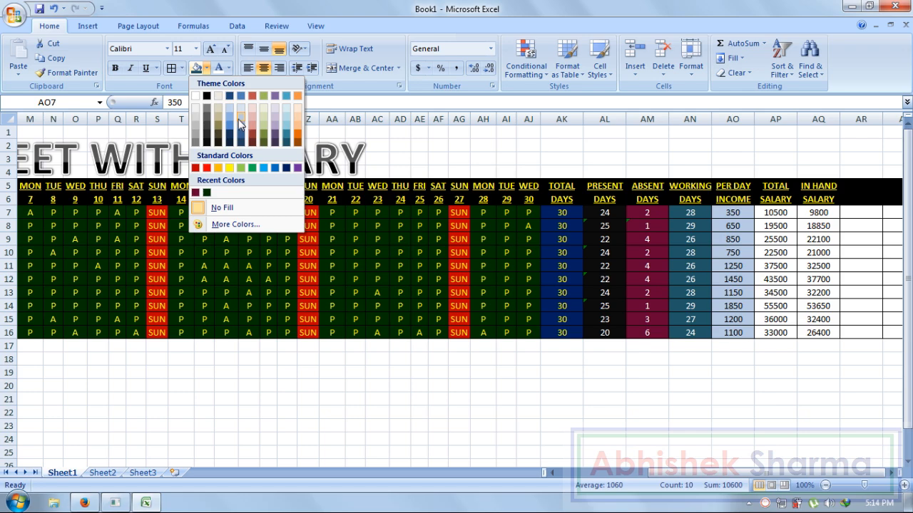
left_click(265, 144)
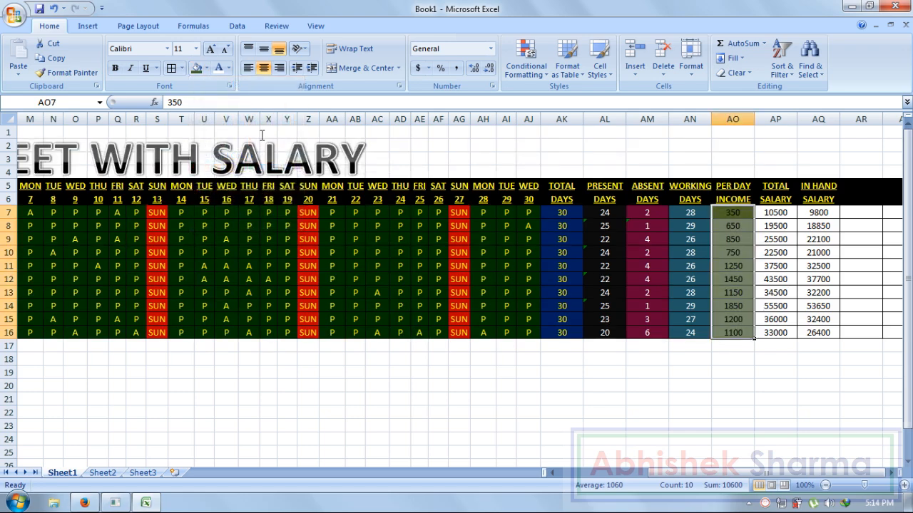
left_click(229, 72)
left_click(258, 183)
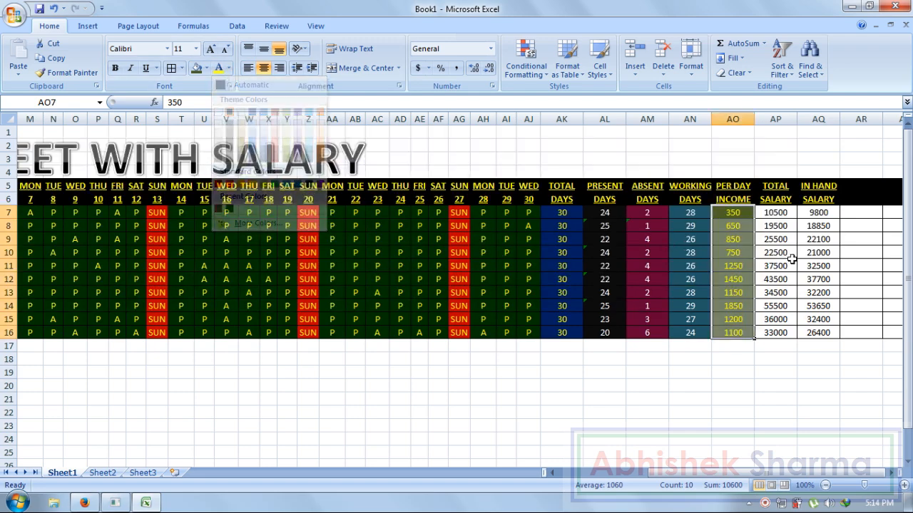
Fill the total-salary cells AP7:AP16 with a very dark brownish tan and set their font colour to yellow
left_click_drag(775, 215, 776, 332)
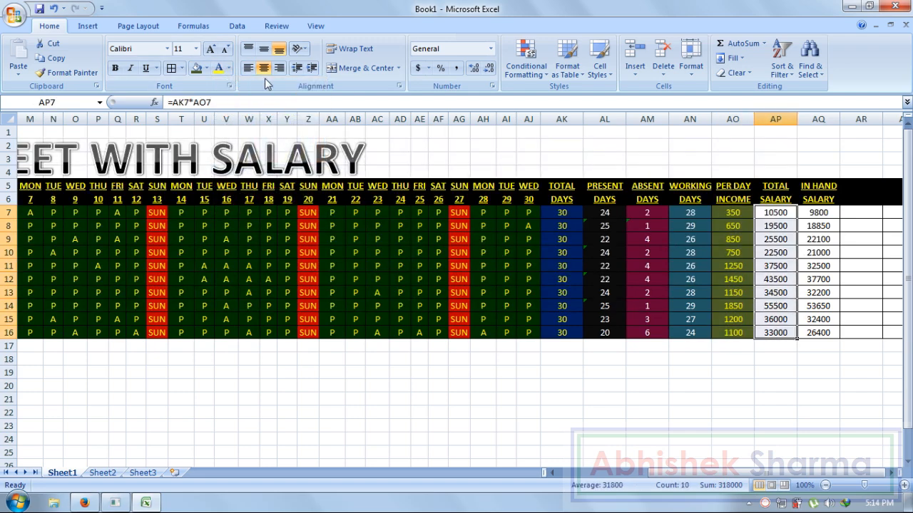
left_click(207, 68)
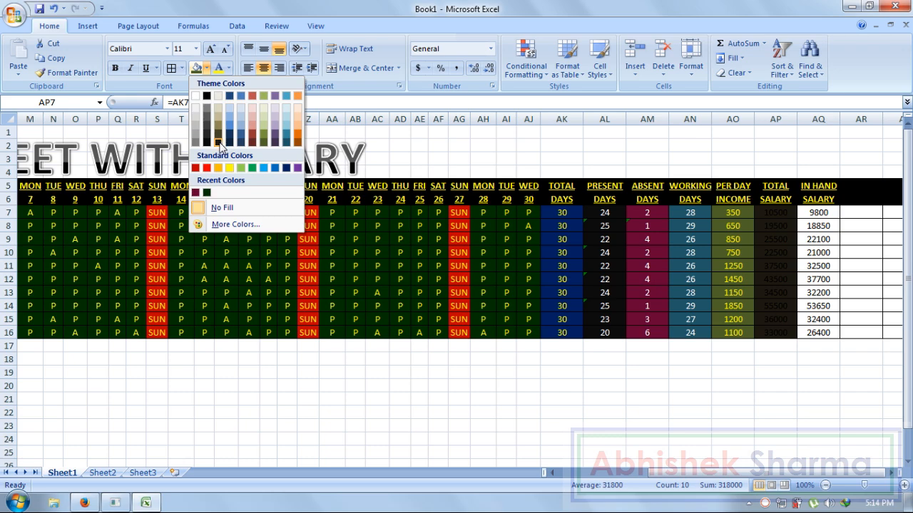
left_click(206, 115)
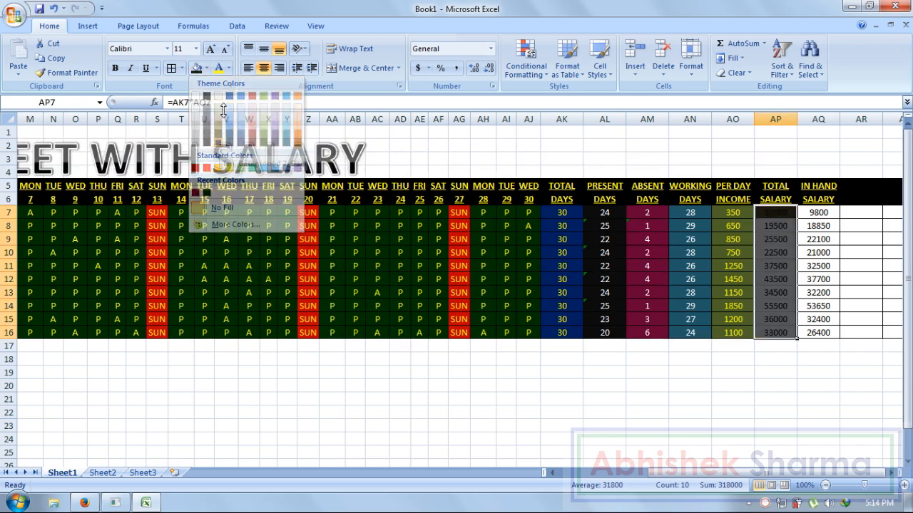
left_click(229, 68)
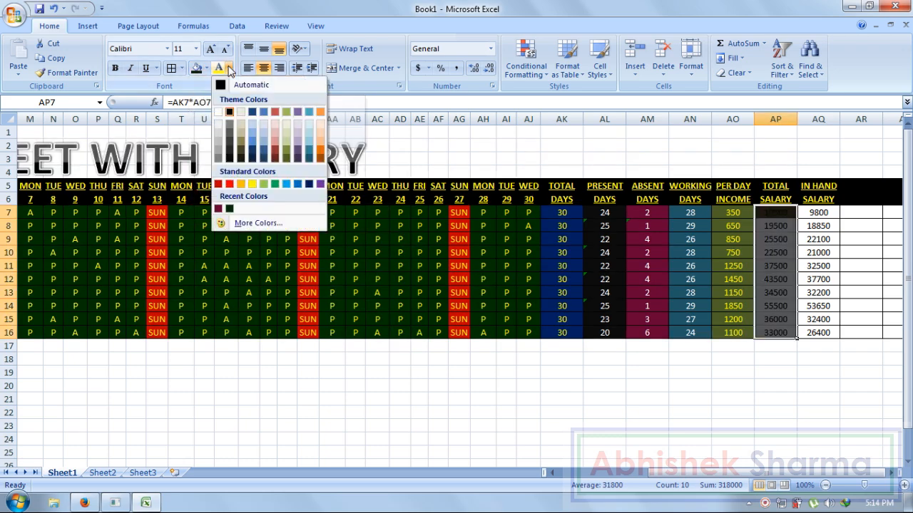
left_click(251, 186)
Fill the in-hand-salary cells AQ7:AQ16 with a medium-dark aqua shade and make their text yellow
left_click_drag(827, 214, 831, 335)
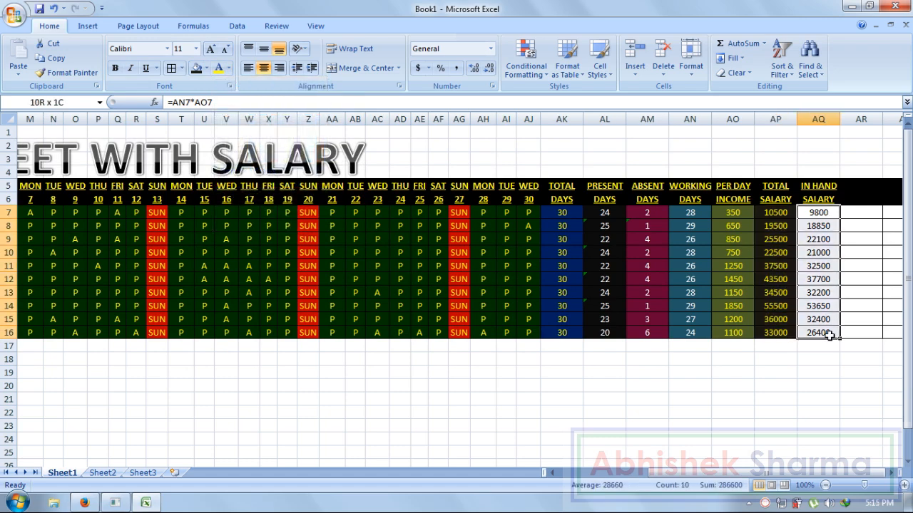
left_click(206, 68)
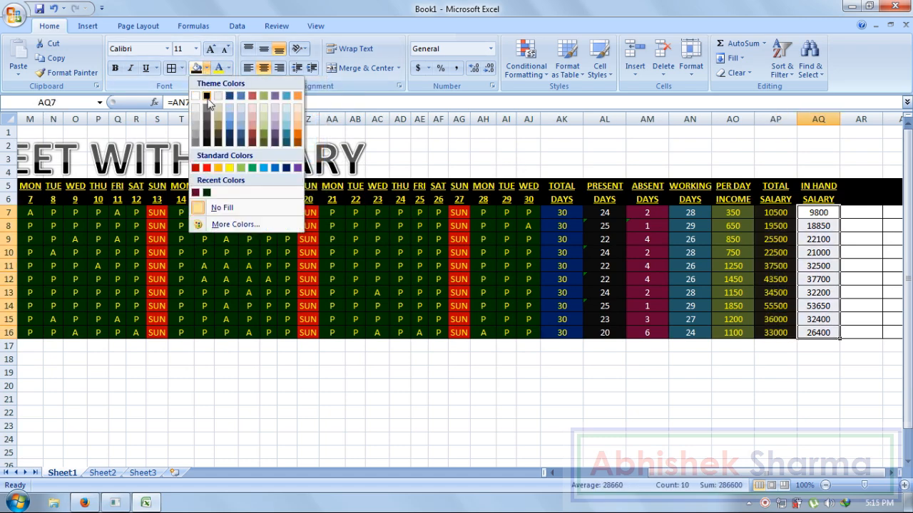
left_click(288, 137)
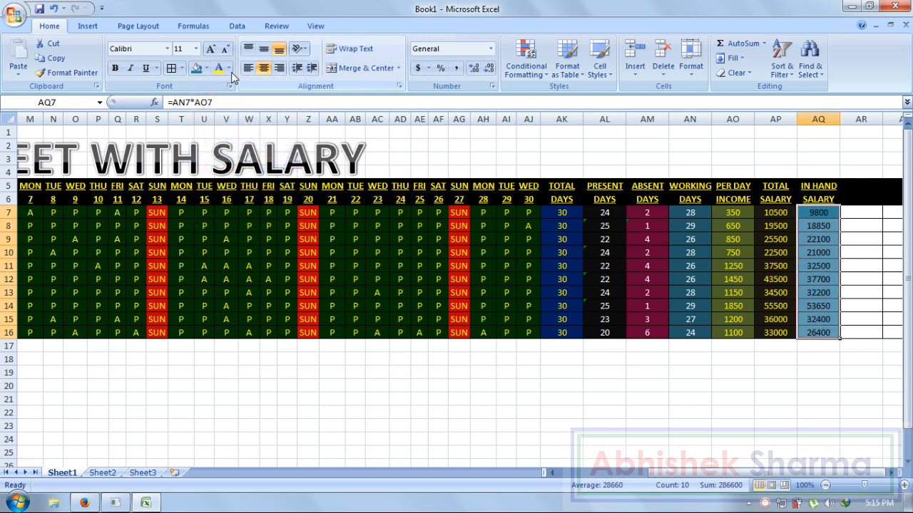
left_click(696, 397)
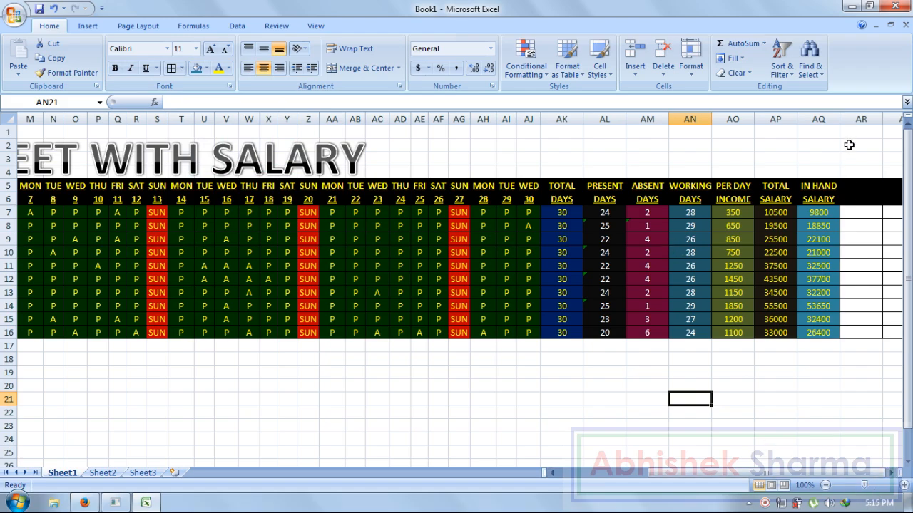
Review the finished attendance sheet from the employee details across to the coloured salary columns
left_click(833, 380)
left_click_drag(716, 476, 659, 489)
left_click_drag(611, 480, 563, 482)
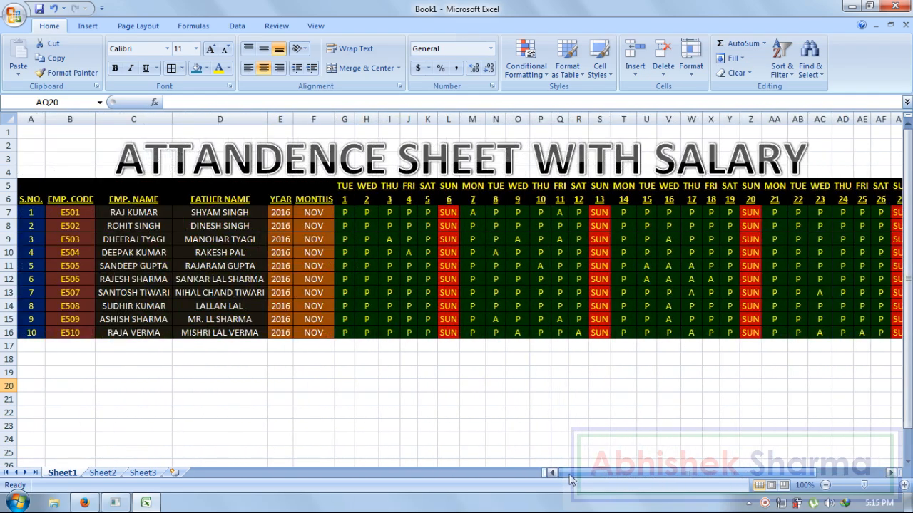
left_click(576, 427)
left_click_drag(662, 482, 743, 482)
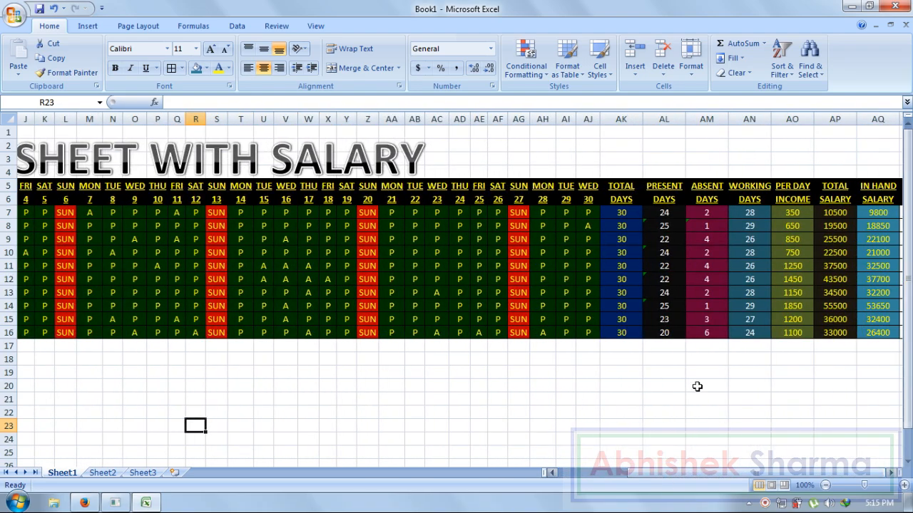
left_click(669, 372)
left_click(528, 389)
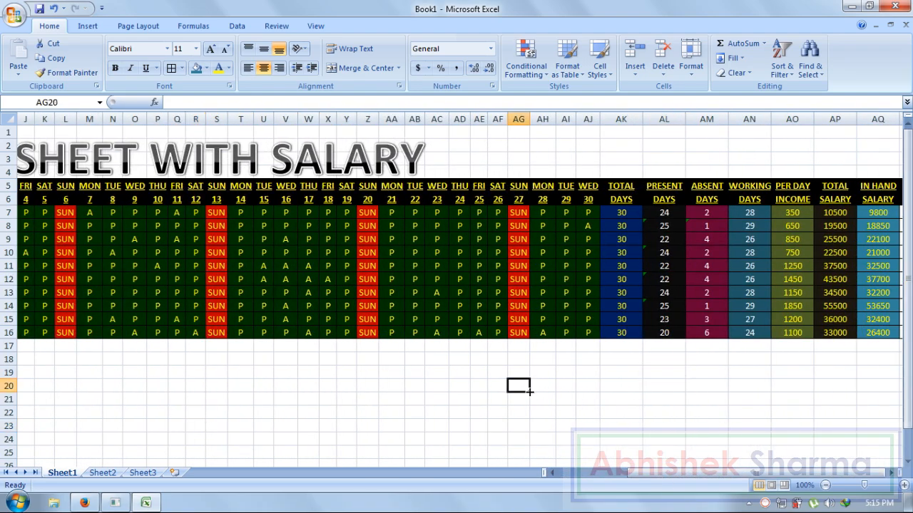